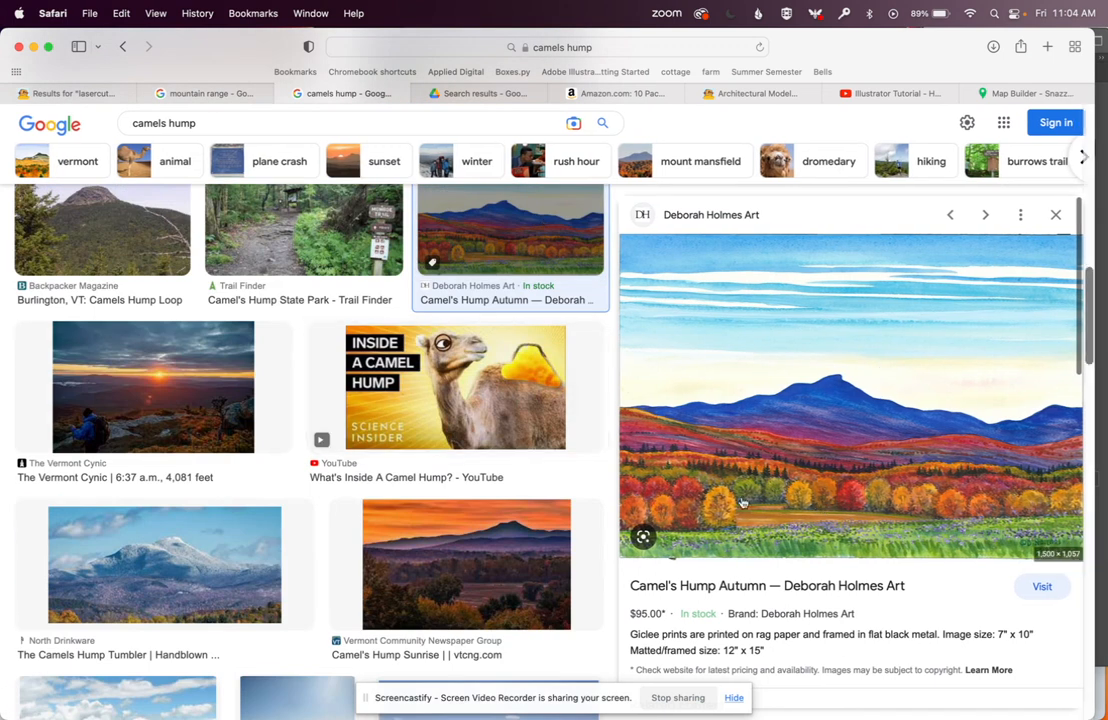
# Search Google Images for "mountains of colorado"
pyautogui.click(213, 125)
pyautogui.press('BackSpace')
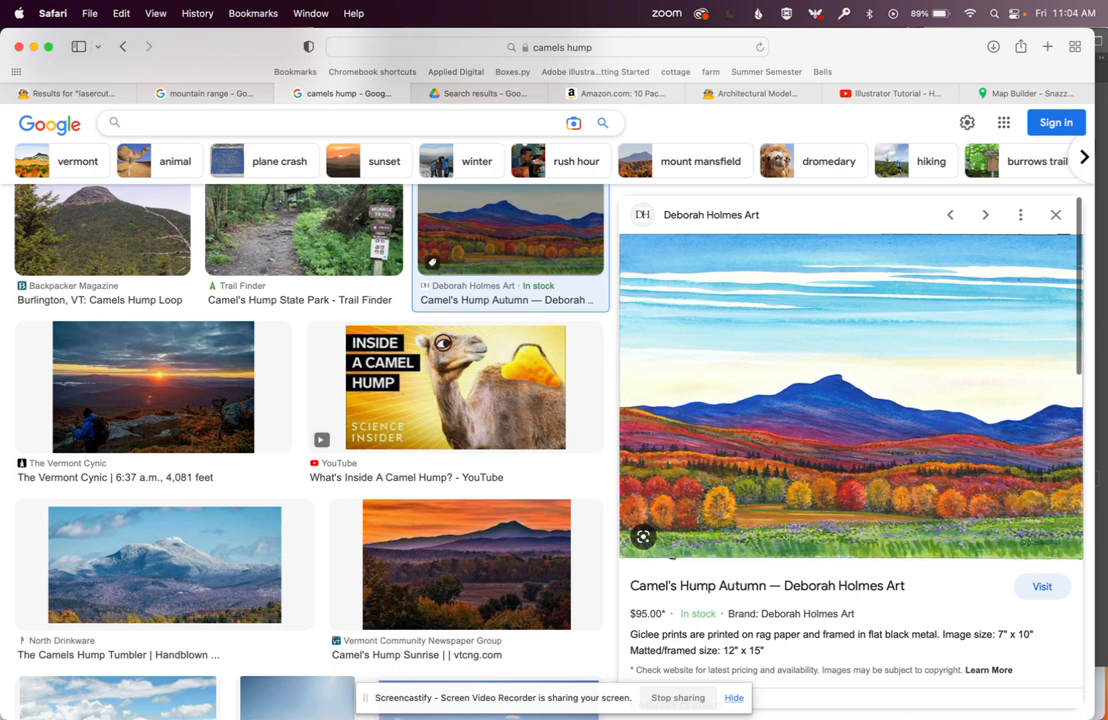
pyautogui.write('mountains of ')
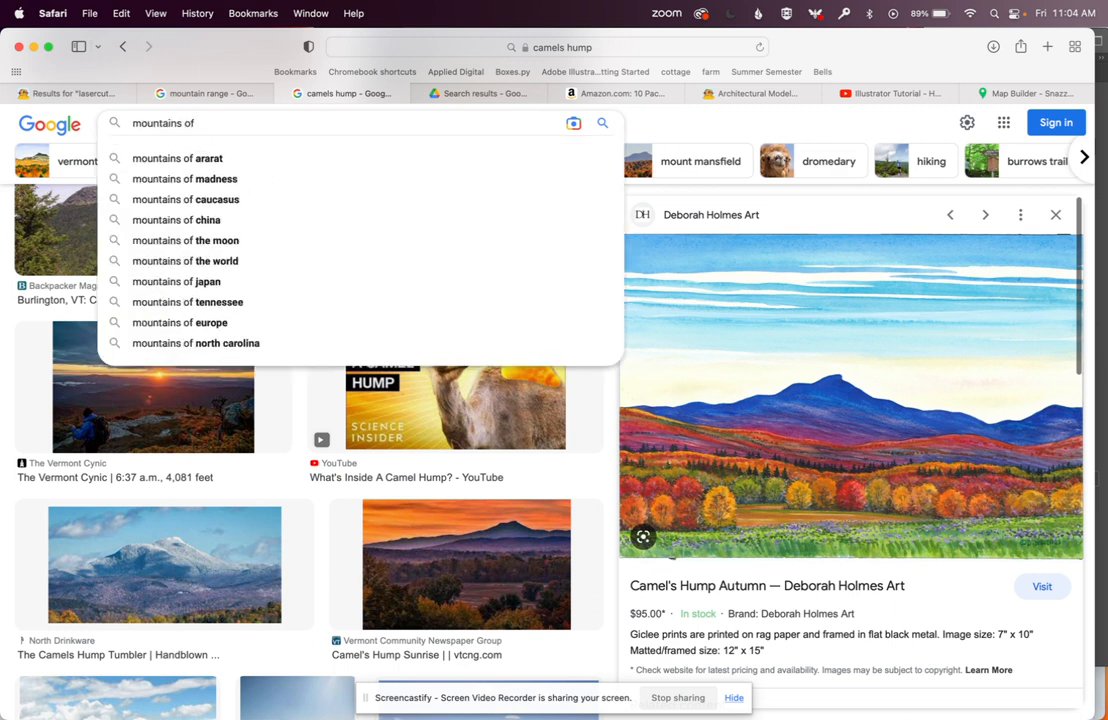
pyautogui.write('colorado')
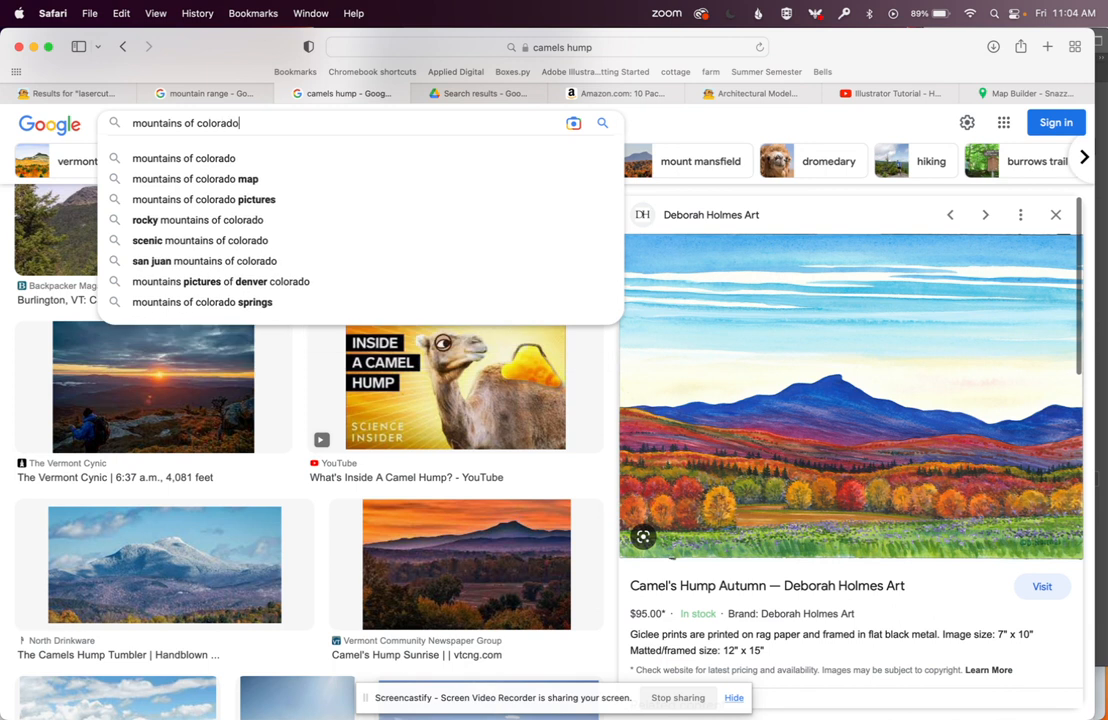
pyautogui.press('Return')
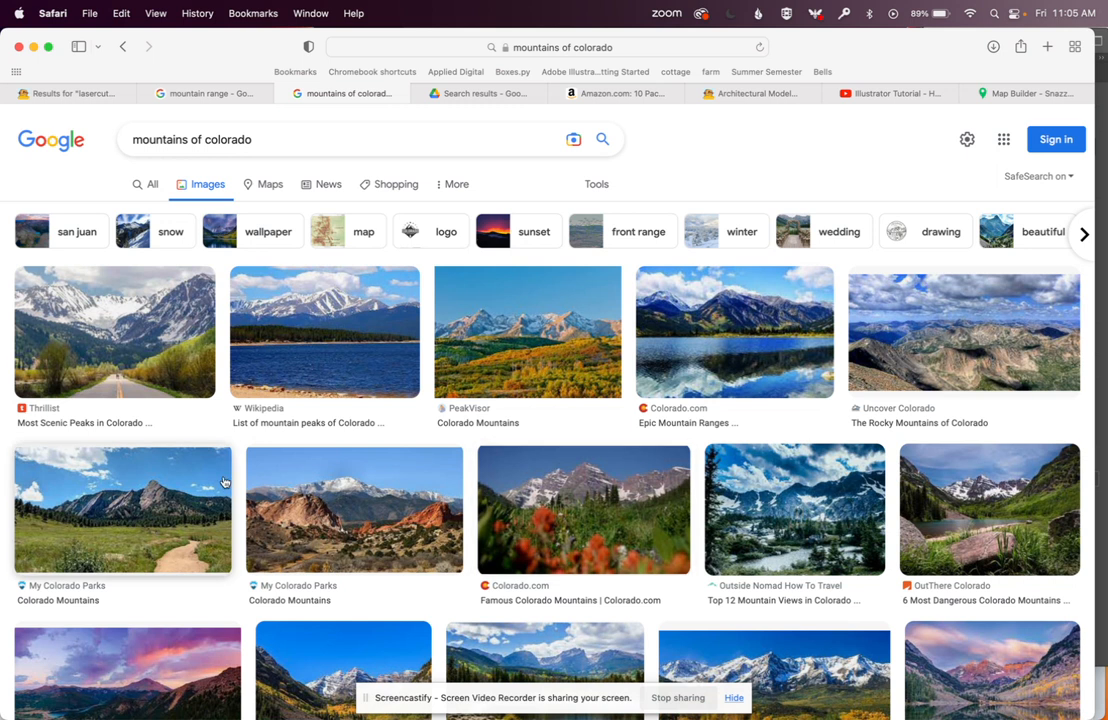
# Open the source page of the OutThere Colorado image titled "6 Most Dangerous Colorado Mountains"
pyautogui.scroll(-3, 513, 600)
pyautogui.scroll(3, 513, 603)
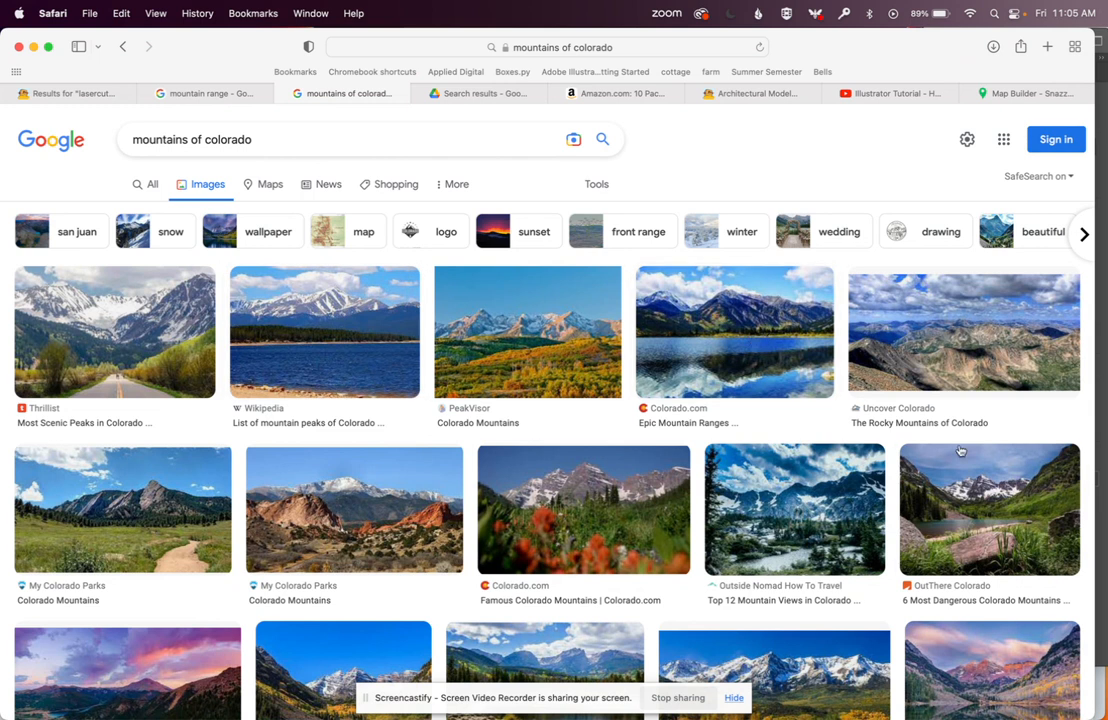
pyautogui.click(985, 511)
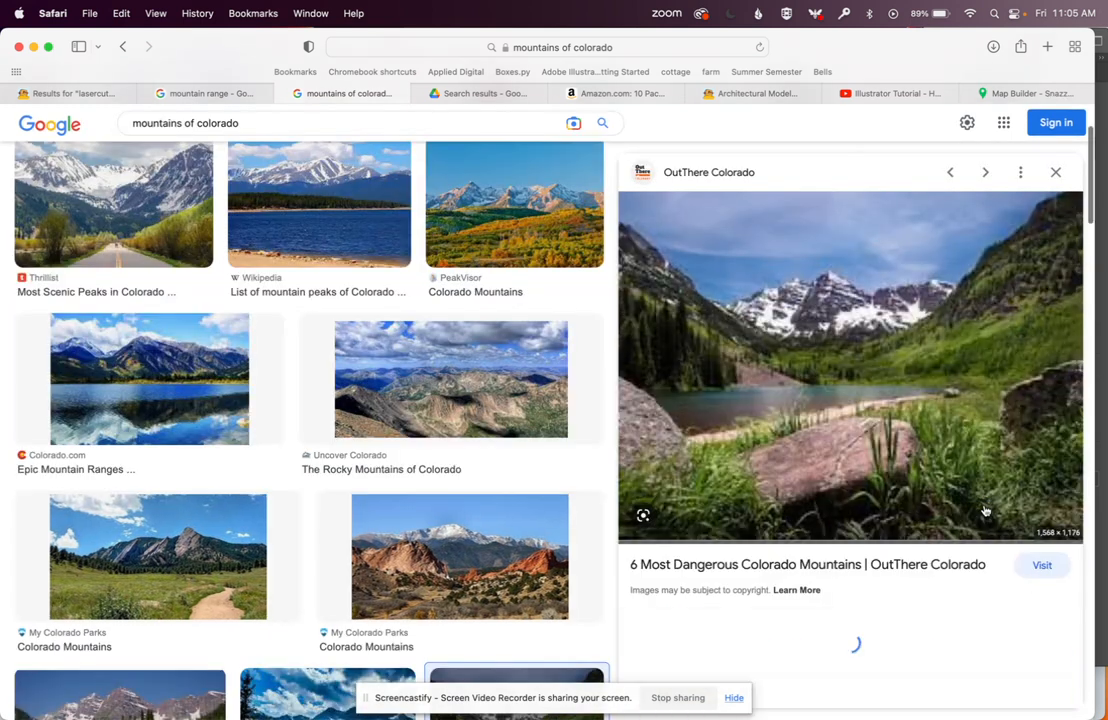
pyautogui.click(917, 344)
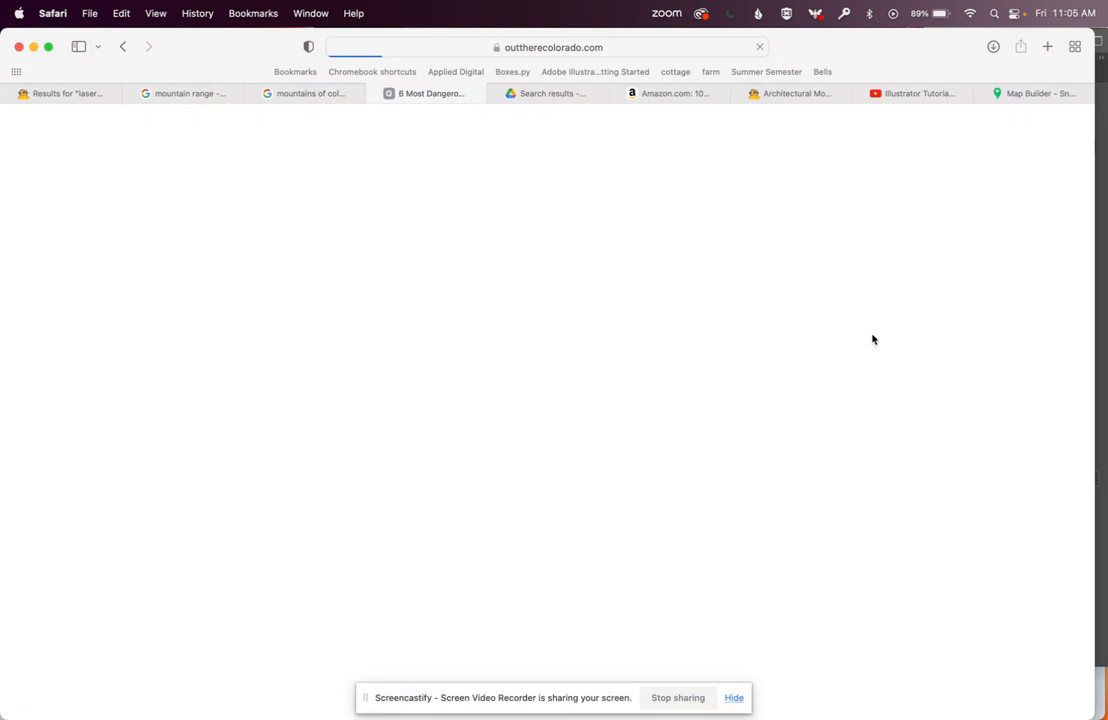
# Capture a screenshot of just the mountain lake photo at the start of the article
pyautogui.scroll(-5, 670, 380)
pyautogui.scroll(3, 670, 380)
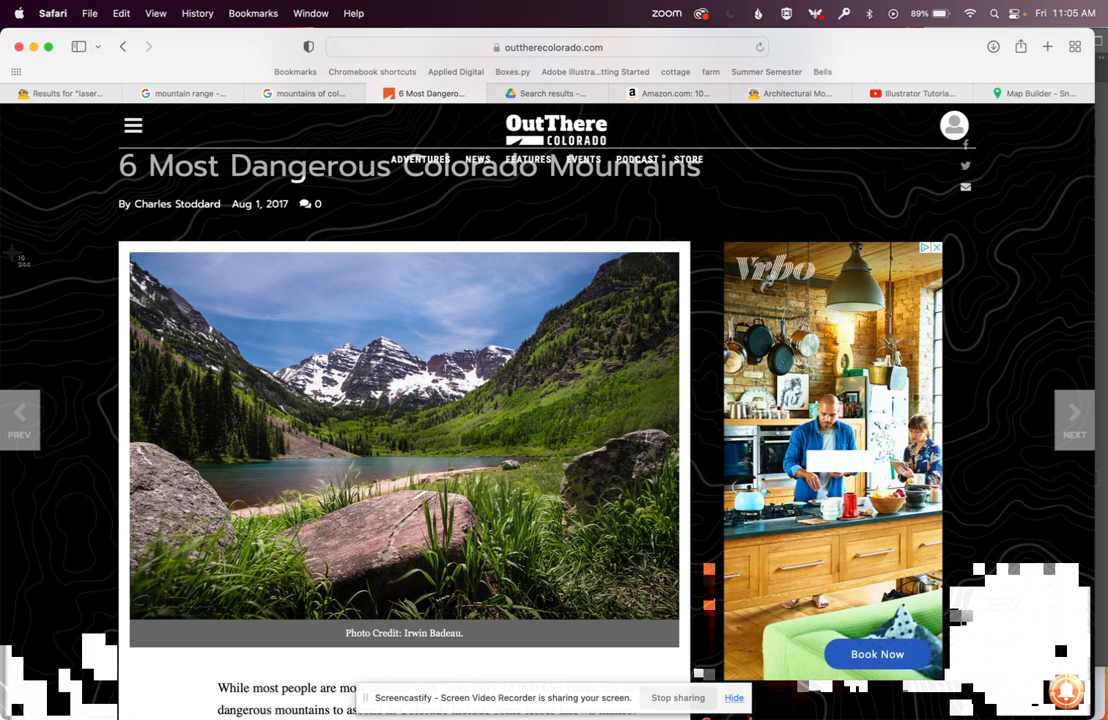
pyautogui.moveTo(113, 218); pyautogui.dragTo(678, 621)
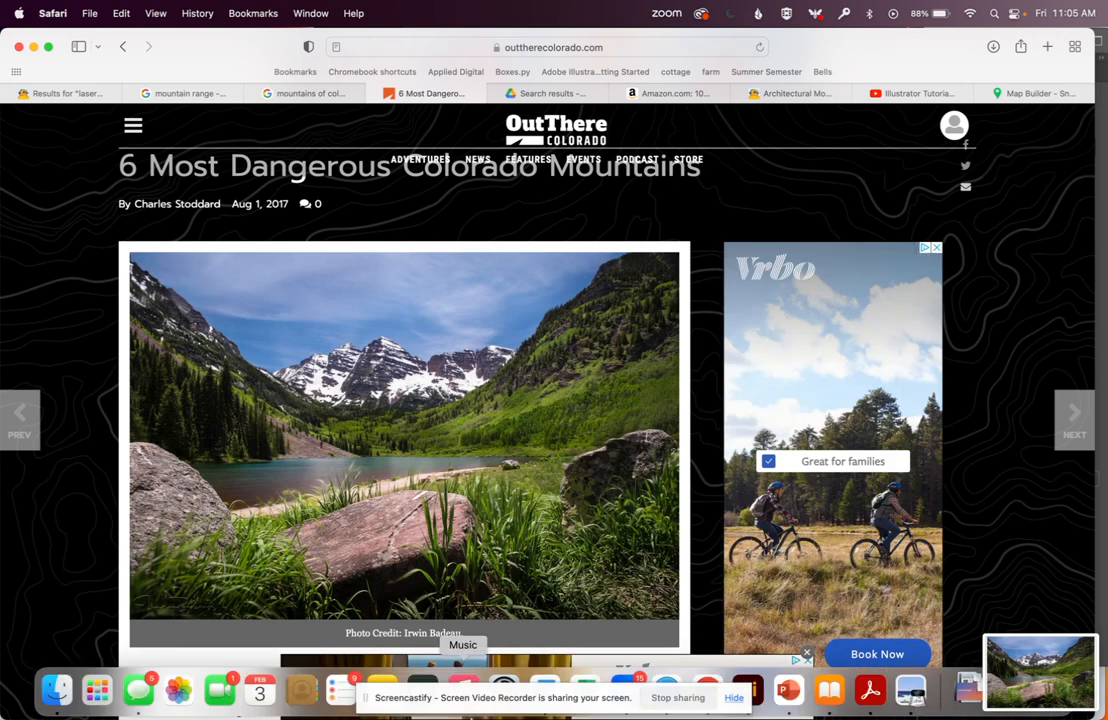
# Switch to Illustrator and open the setup for a new document
pyautogui.click(760, 692)
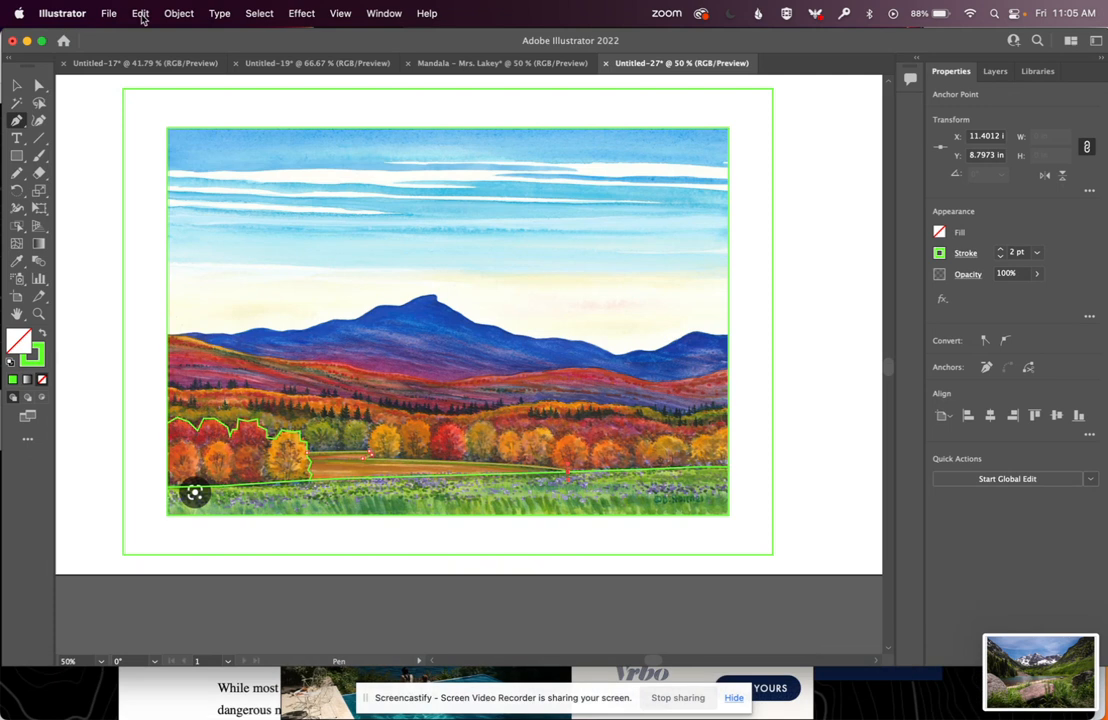
pyautogui.click(110, 14)
pyautogui.click(112, 40)
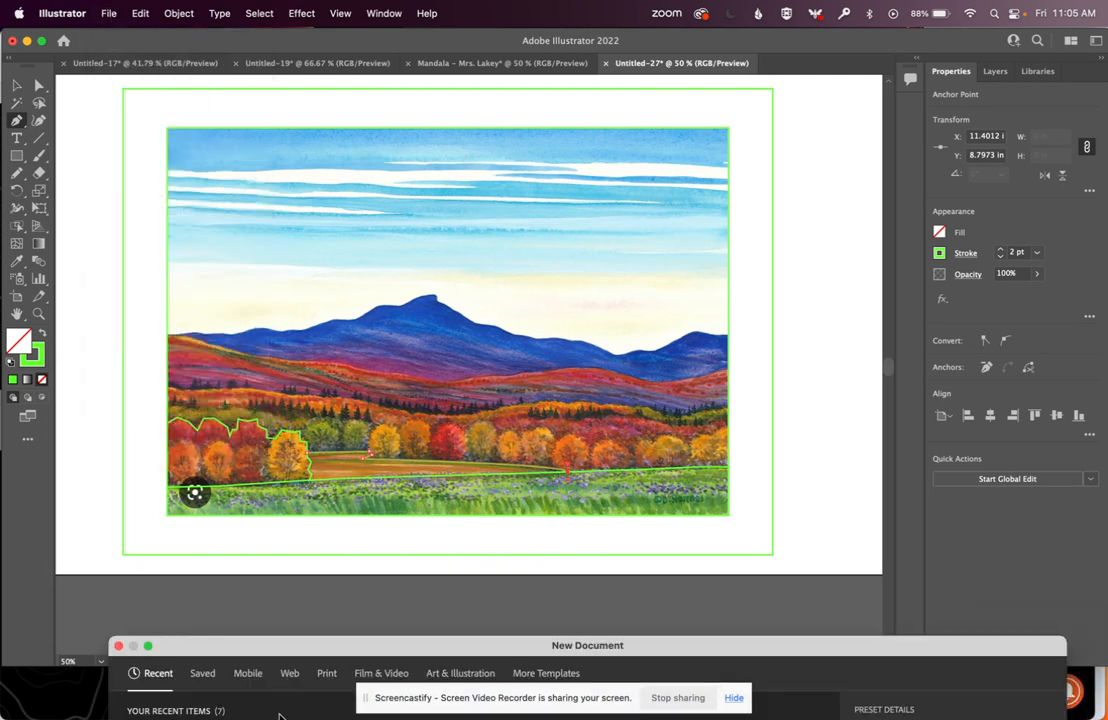
pyautogui.moveTo(310, 630); pyautogui.dragTo(252, 69)
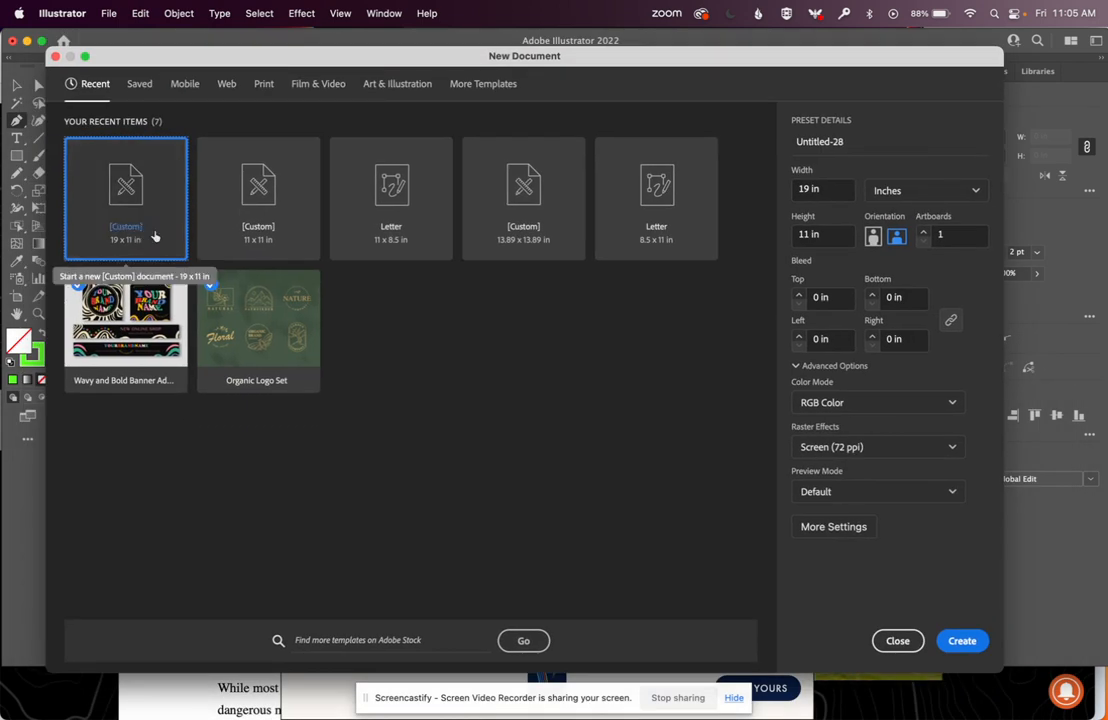
# Name the document "Mountain Puzzle" plus the teacher's name and create it at 19 x 11 in with inches as units
pyautogui.click(884, 145)
pyautogui.moveTo(884, 145); pyautogui.dragTo(764, 138)
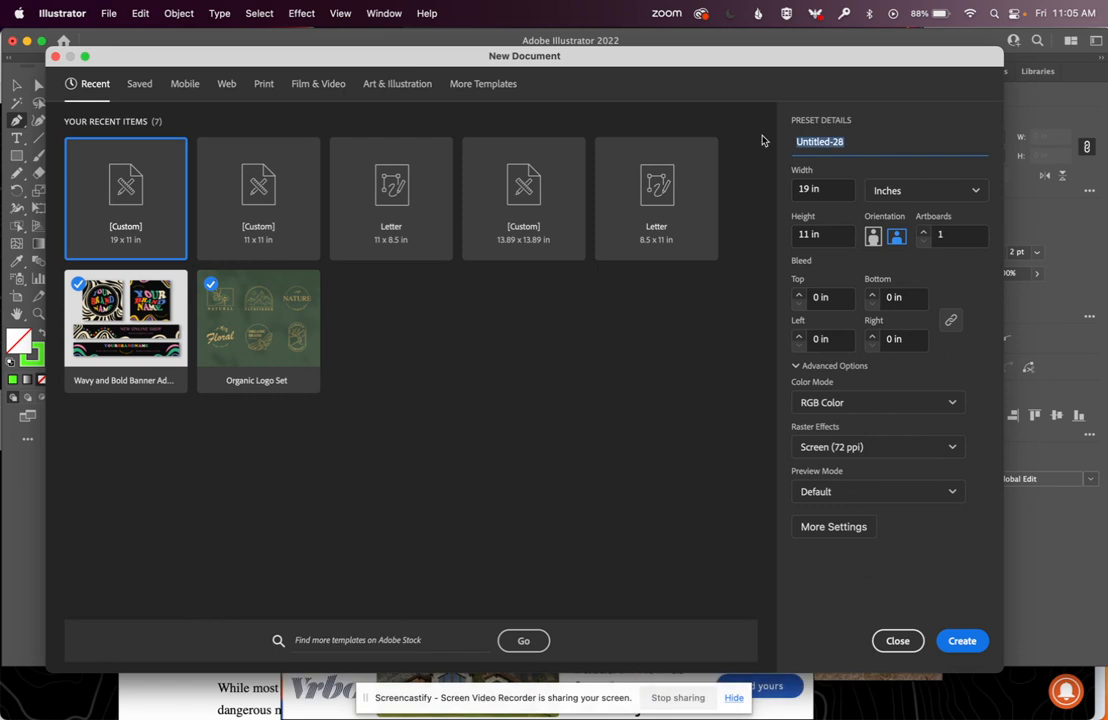
pyautogui.write('Mo')
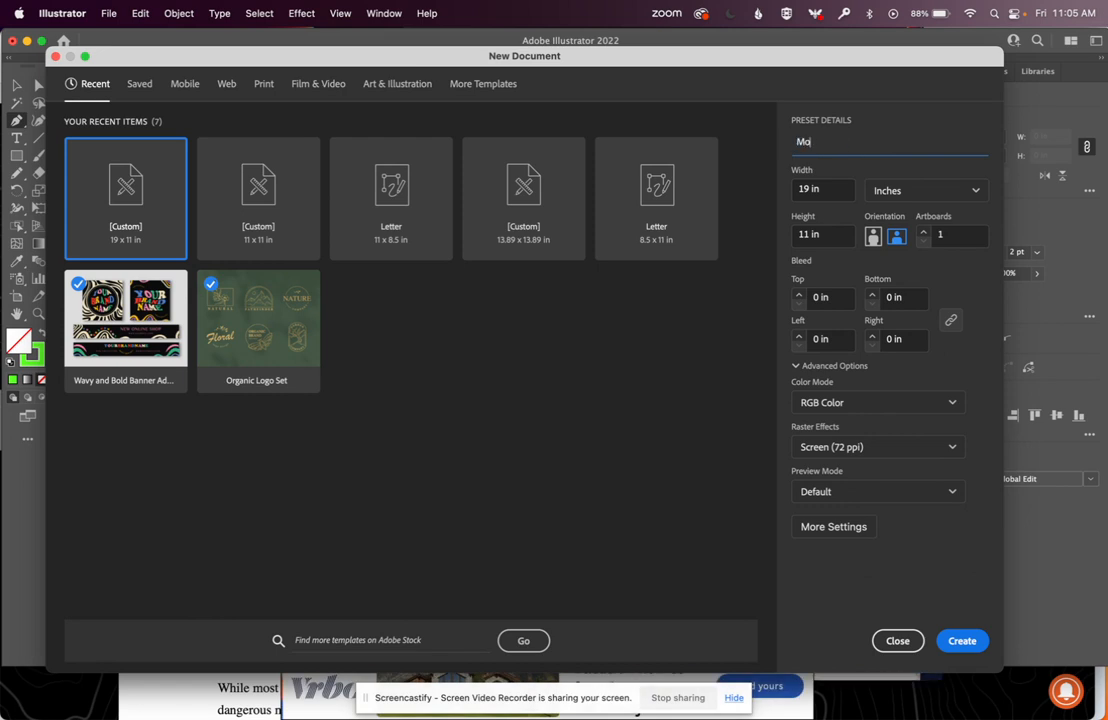
pyautogui.write('untain Puzzle Mrs. Lakey')
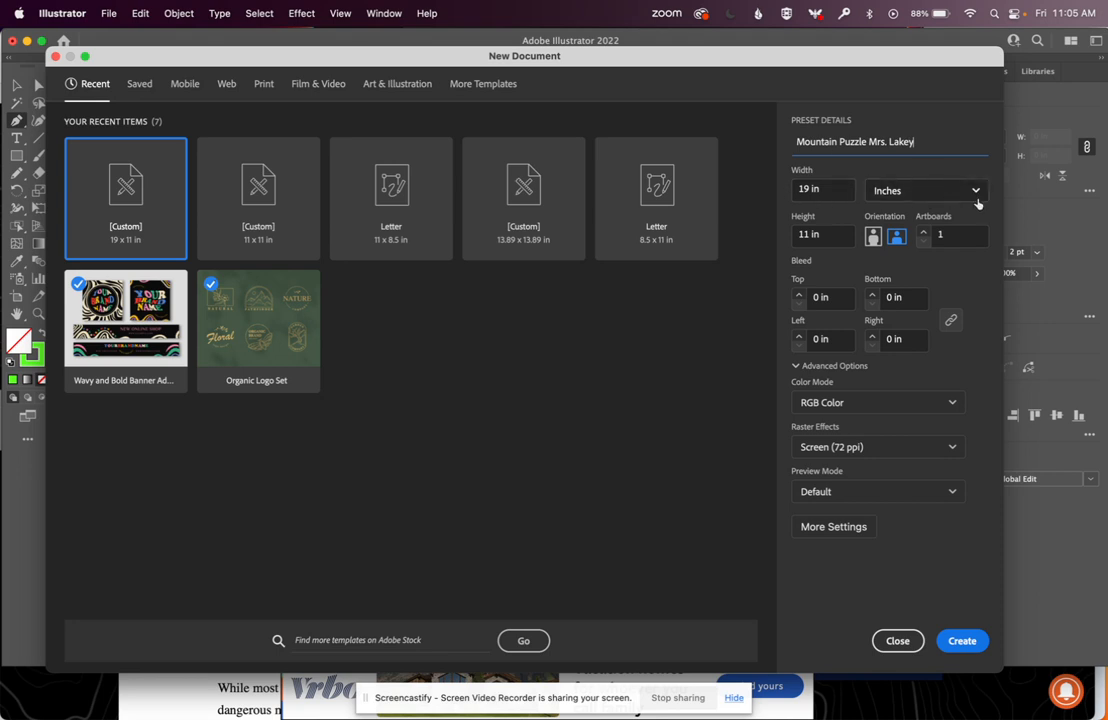
pyautogui.click(970, 191)
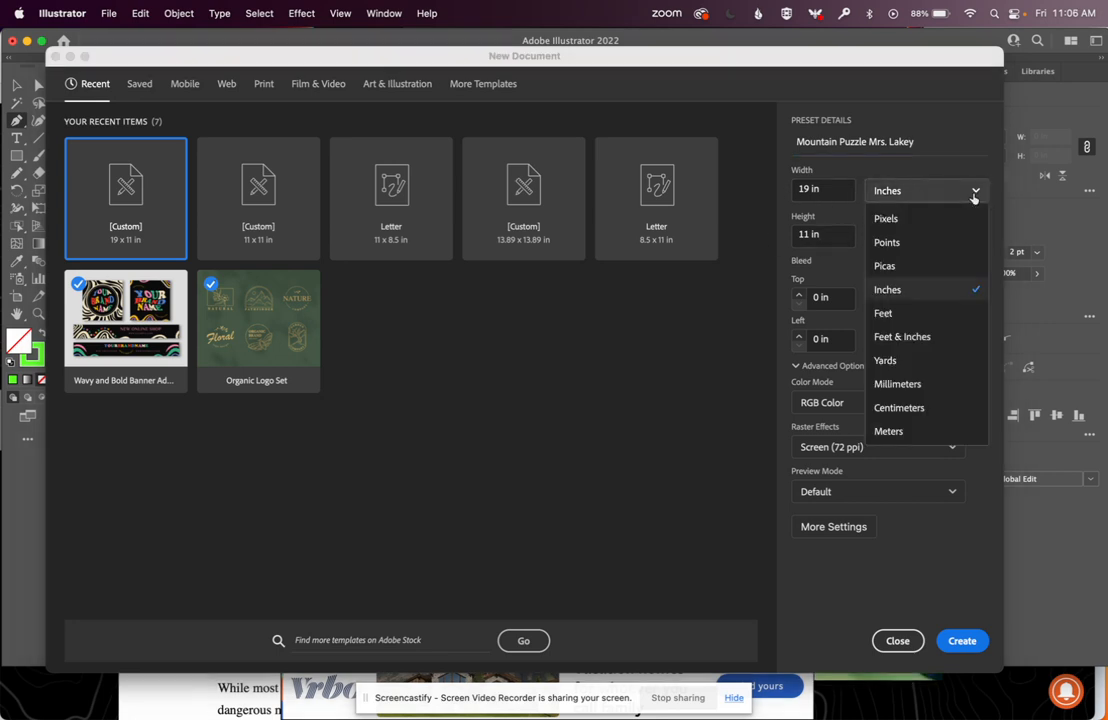
pyautogui.click(946, 290)
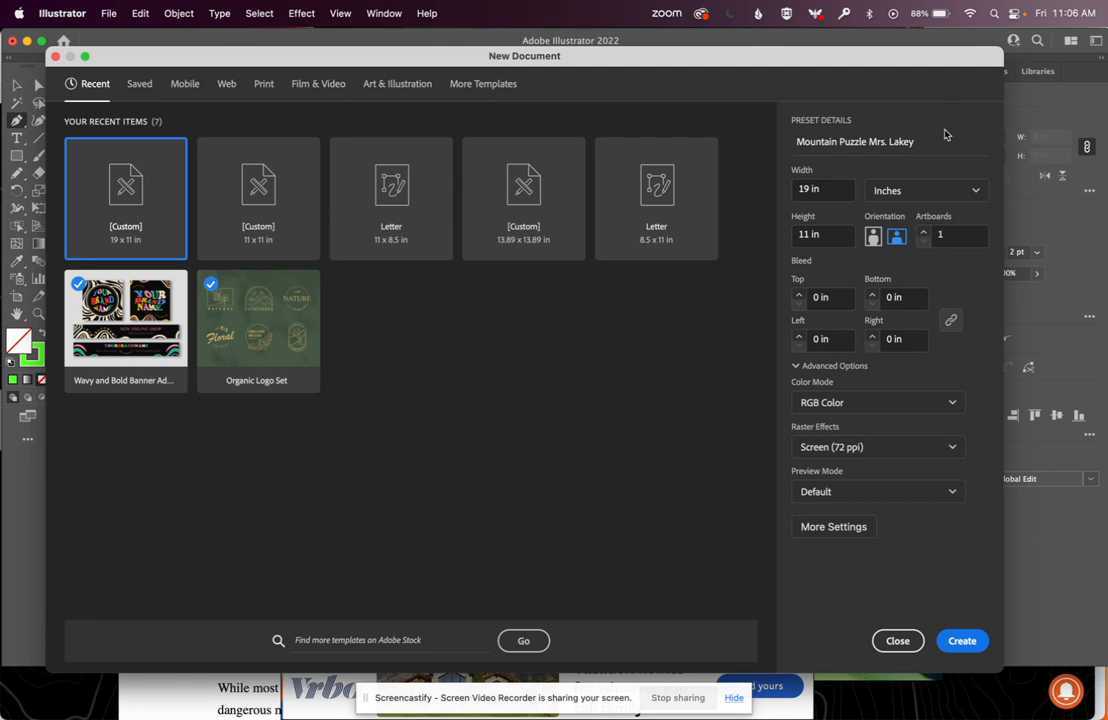
pyautogui.click(962, 640)
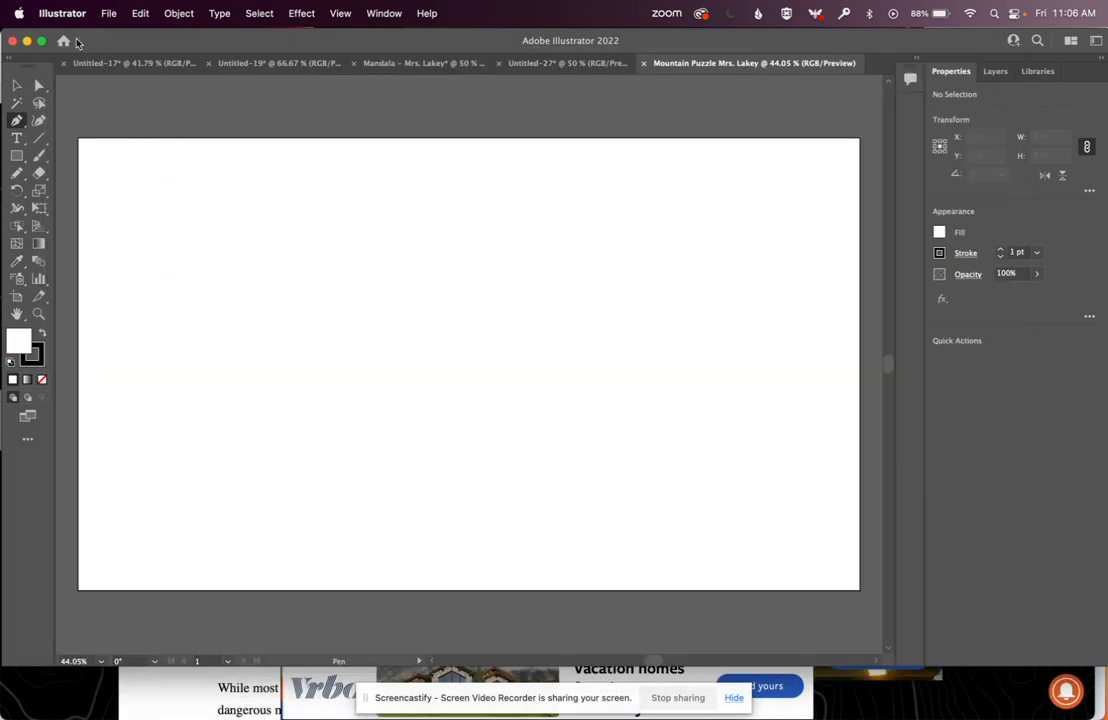
# Place the image "Screen Shot 2023-02-03 at 11.05.29 AM" from the Desktop onto the artboard
pyautogui.click(108, 13)
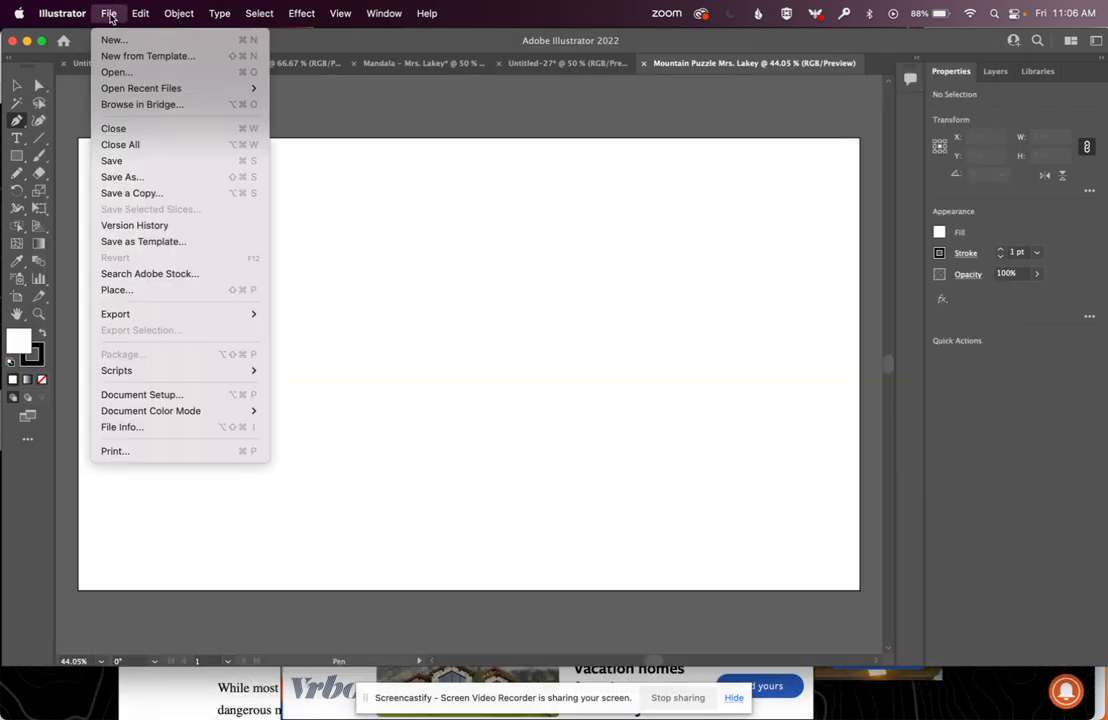
pyautogui.click(113, 290)
pyautogui.click(461, 196)
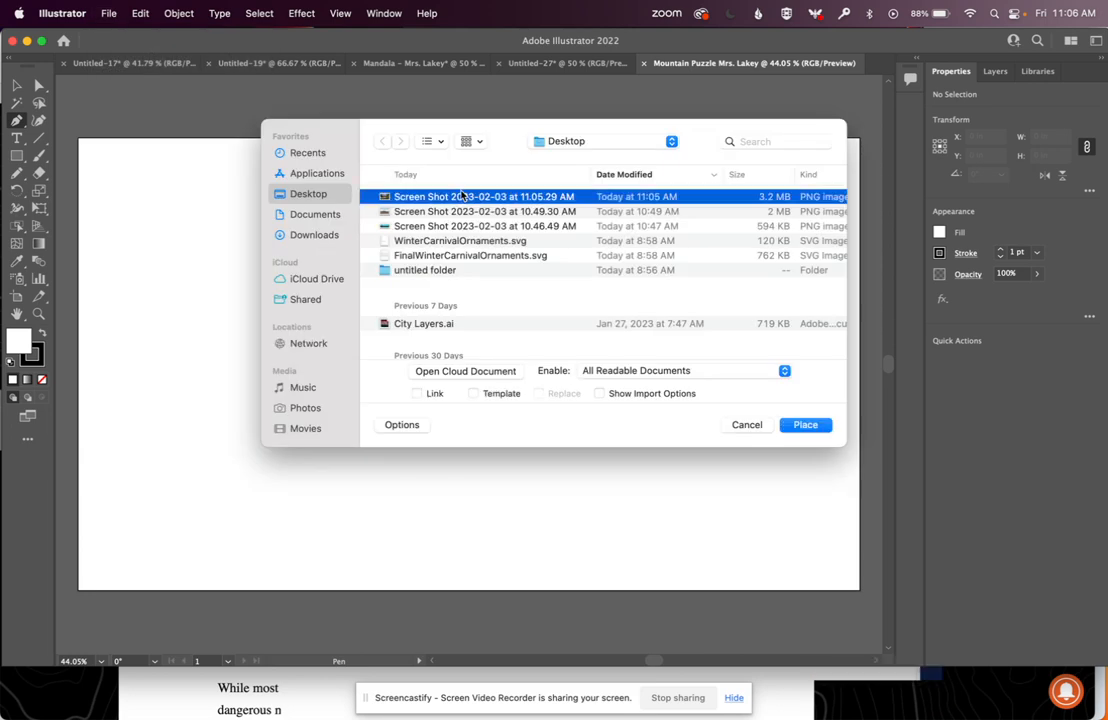
pyautogui.click(806, 425)
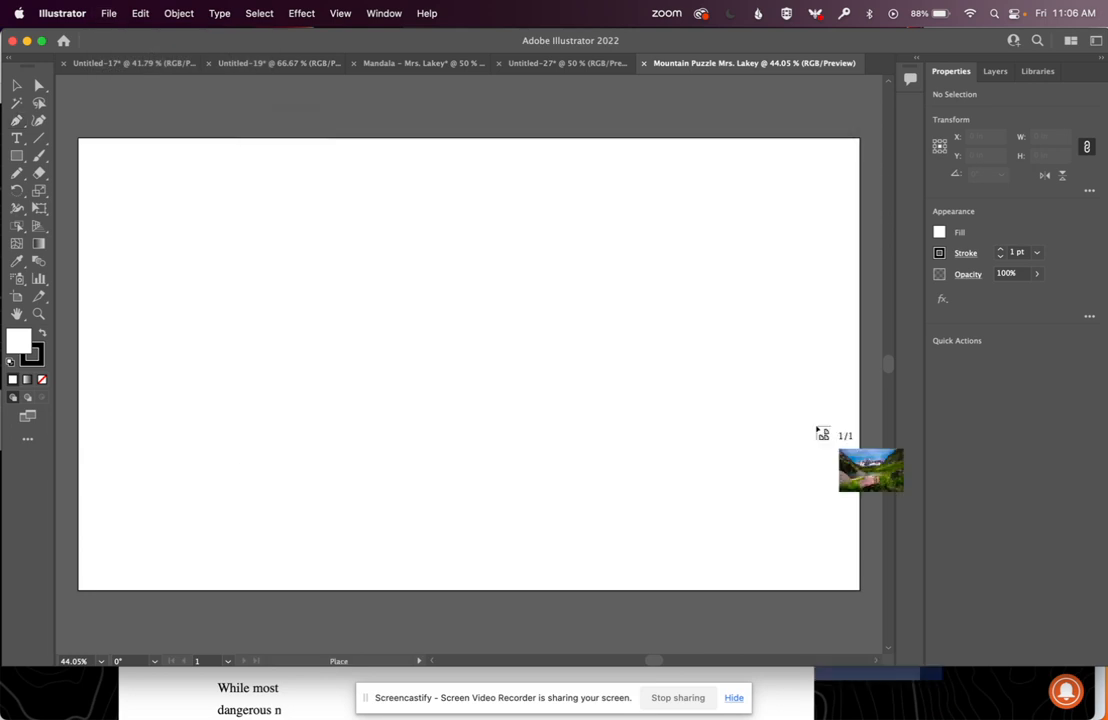
pyautogui.click(386, 304)
# Move the placed photo to roughly the centre of the artboard, at about X 9.42 in and Y 5.60 in
pyautogui.moveTo(632, 377); pyautogui.dragTo(487, 309)
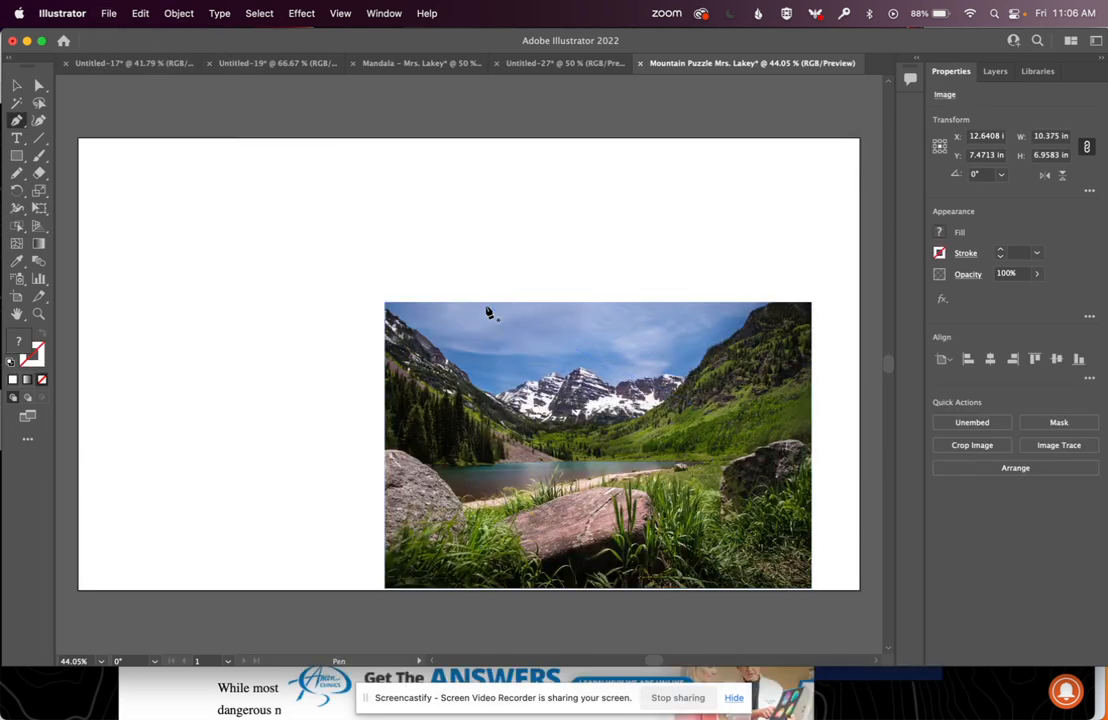
pyautogui.press('super+z')
pyautogui.press('v')
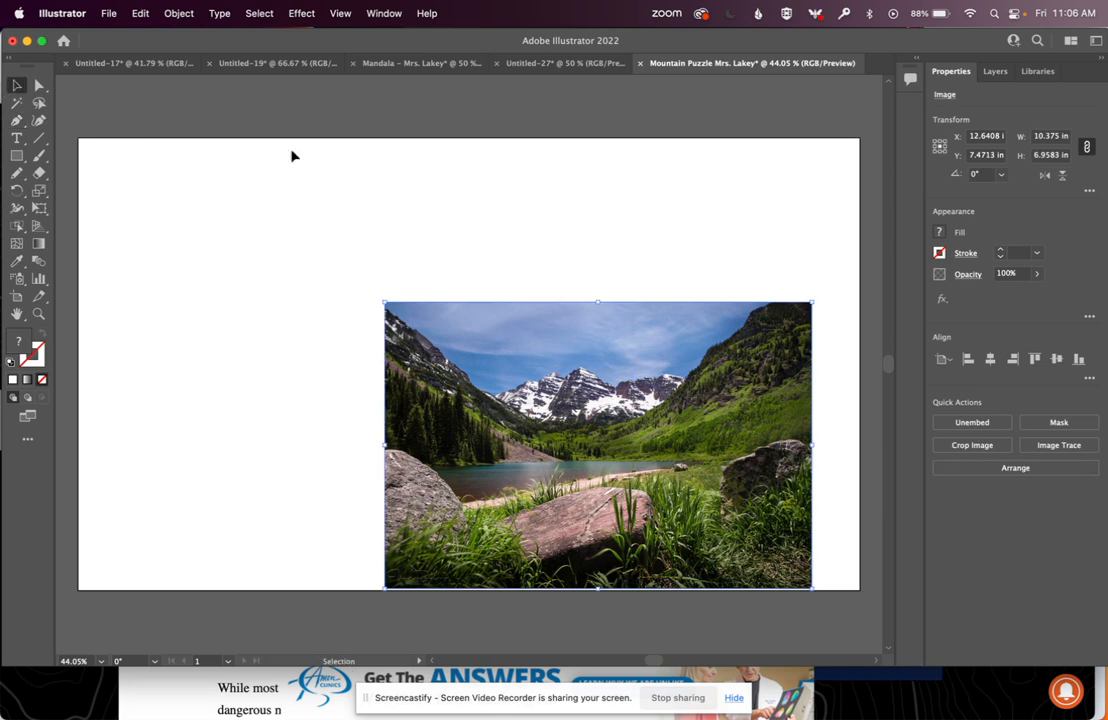
pyautogui.moveTo(646, 348); pyautogui.dragTo(544, 275)
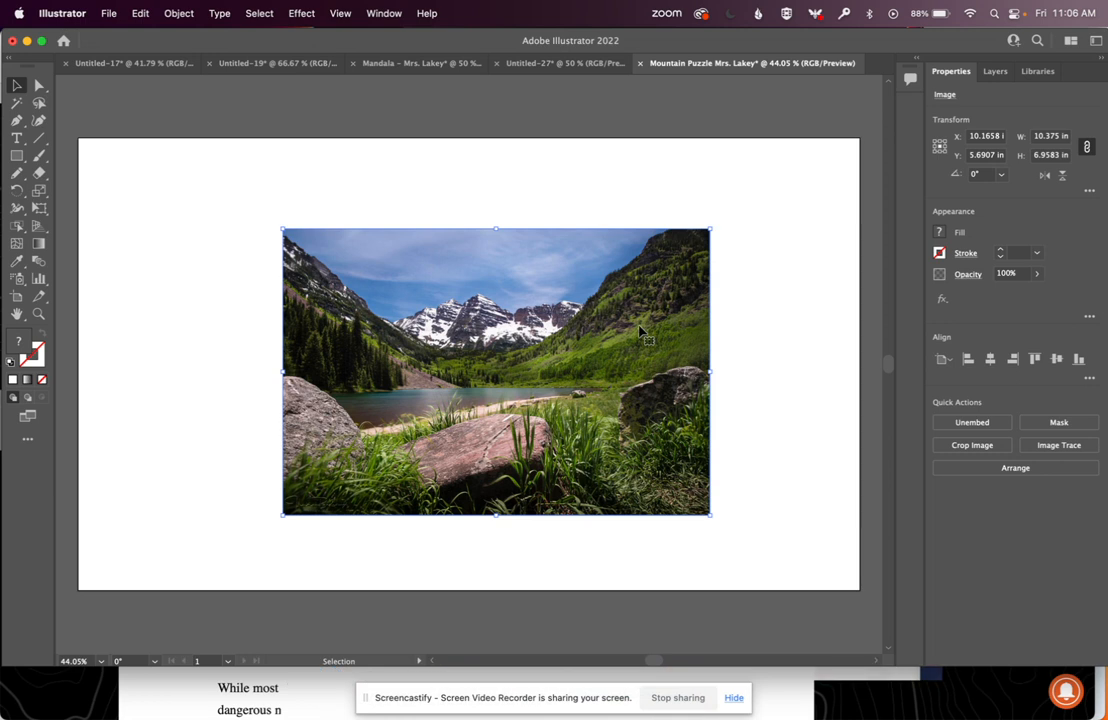
pyautogui.moveTo(640, 325); pyautogui.dragTo(609, 322)
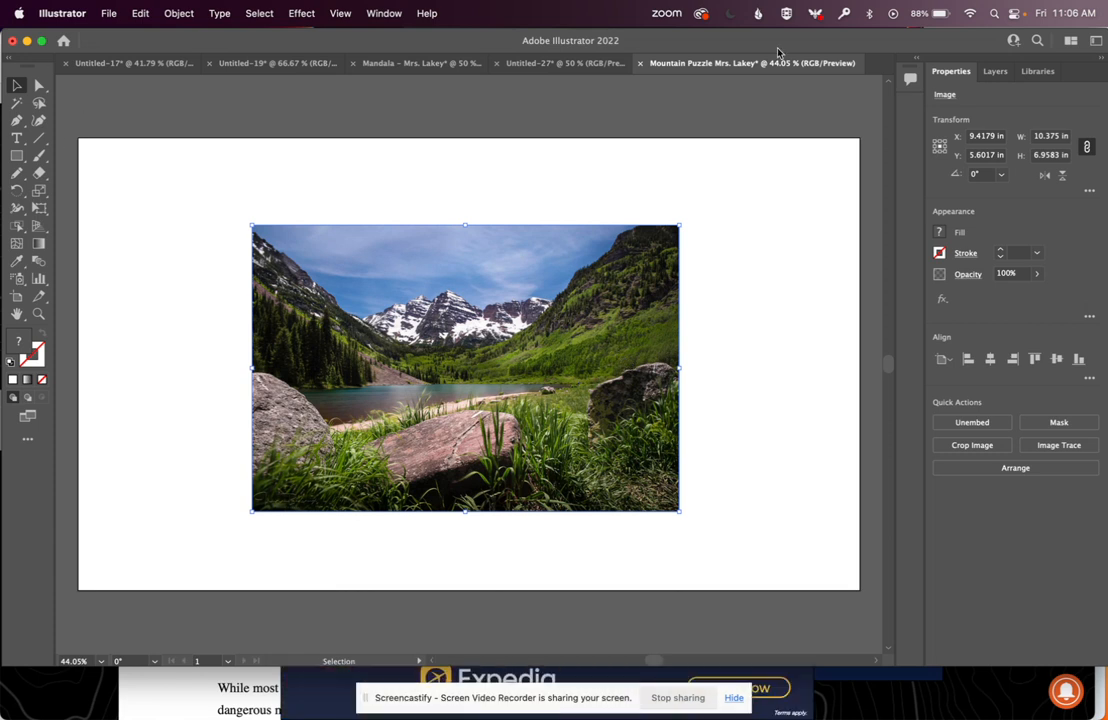
# Lock Layer 1 containing the photo and add a new layer above it
pyautogui.click(1009, 73)
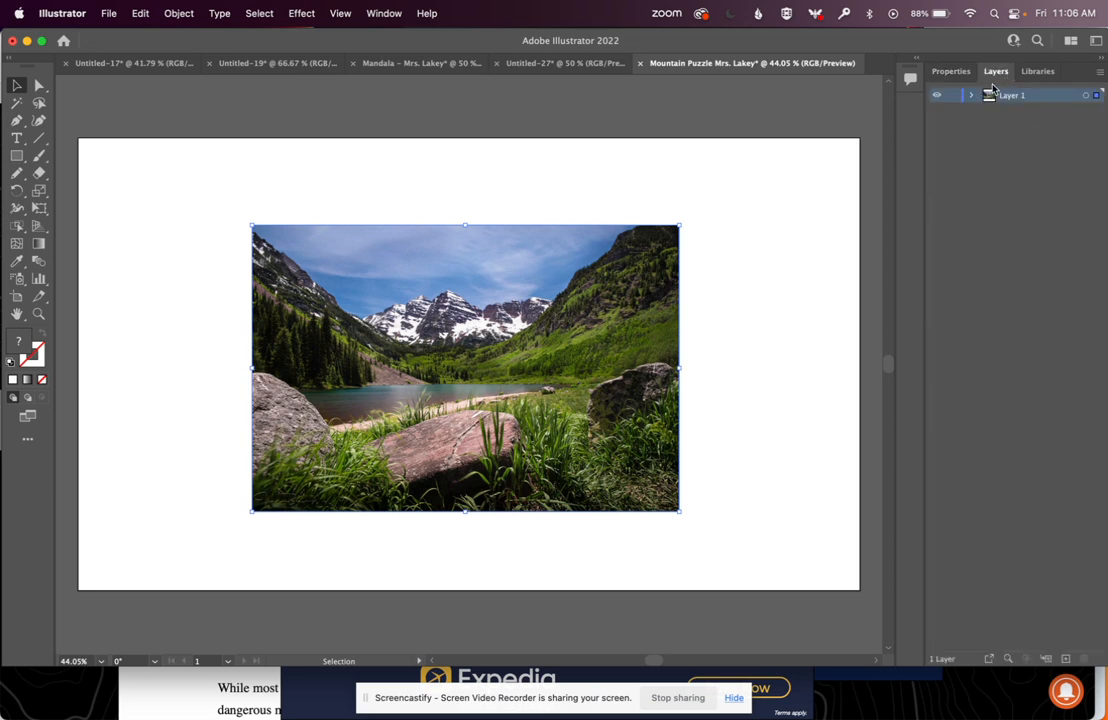
pyautogui.click(951, 99)
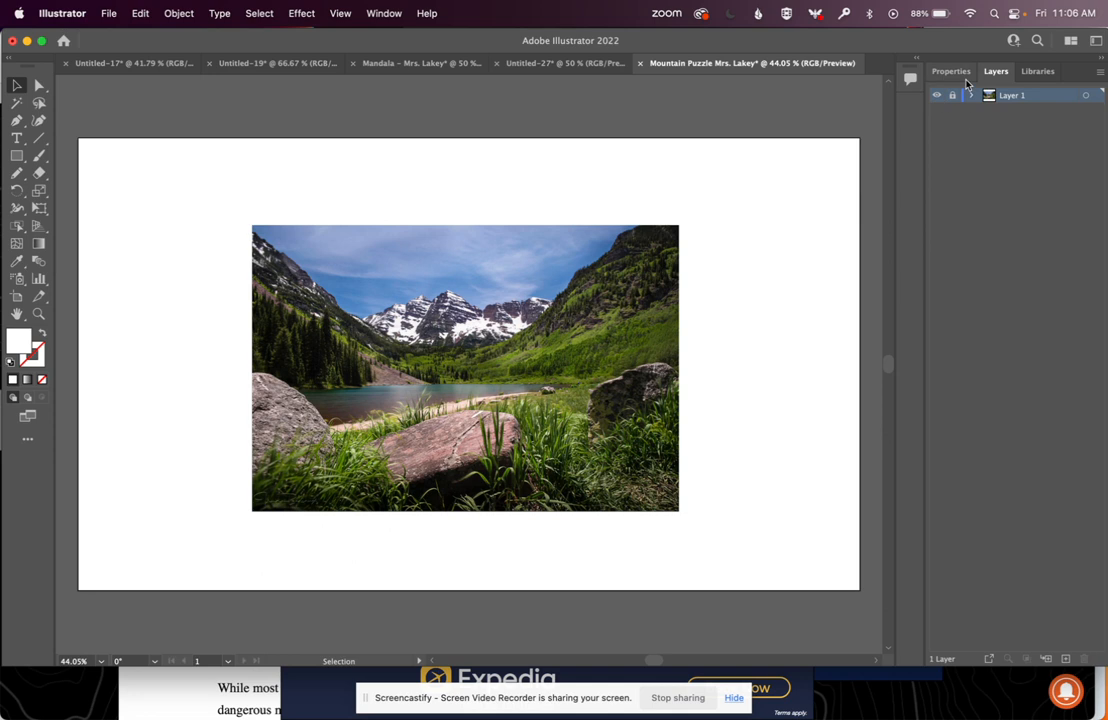
pyautogui.click(1066, 660)
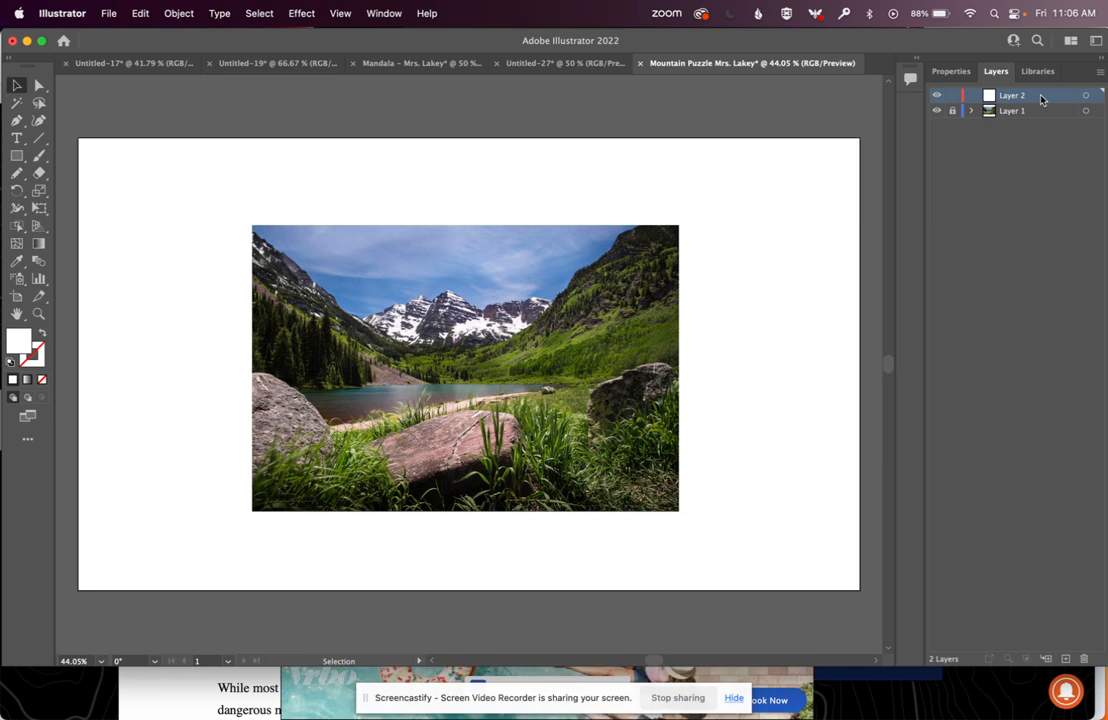
# Activate the Pen tool and set its appearance to no fill with a 3 pt stroke in colour FF3A0A
pyautogui.click(16, 120)
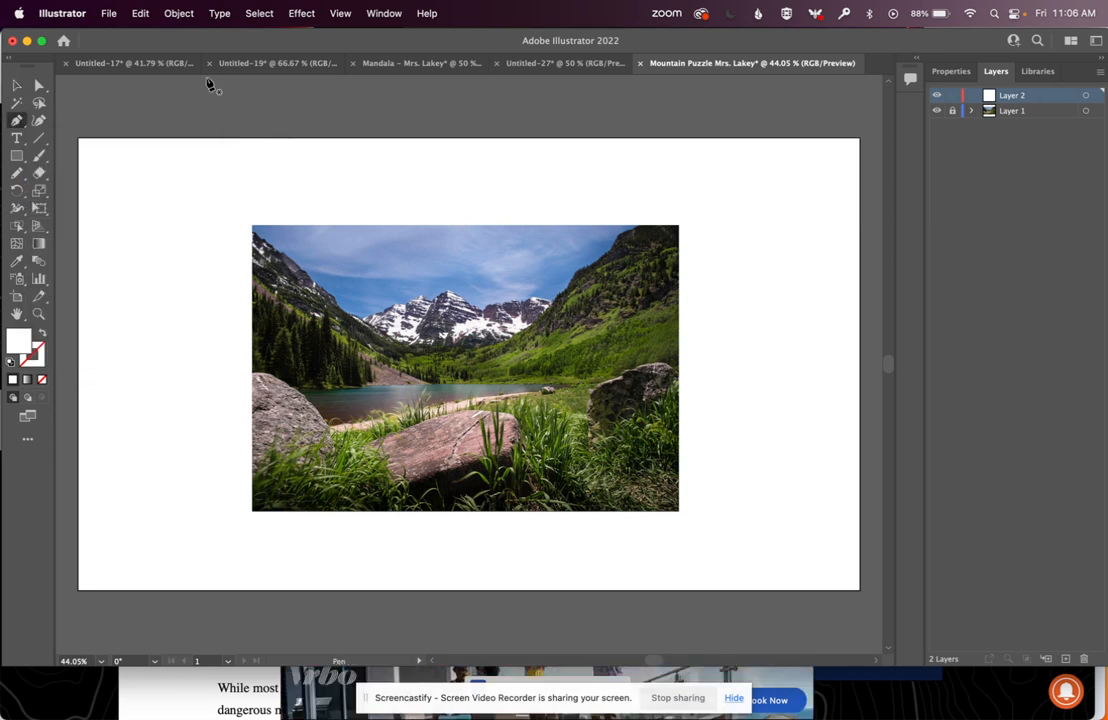
pyautogui.click(955, 72)
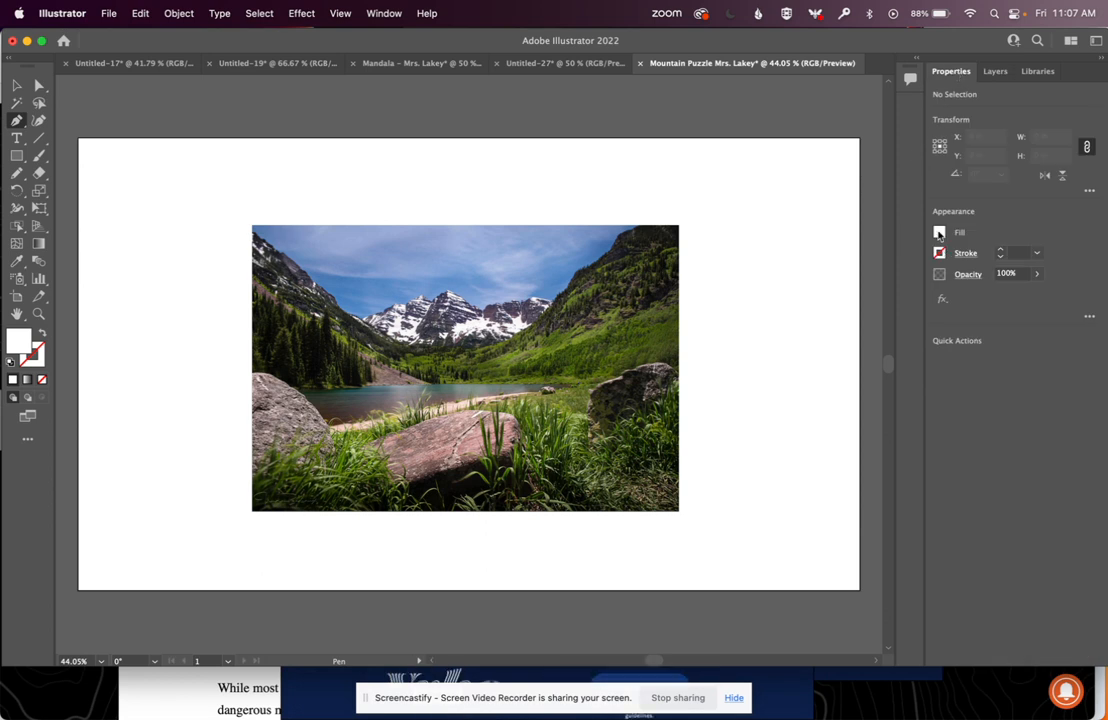
pyautogui.click(939, 233)
pyautogui.click(779, 360)
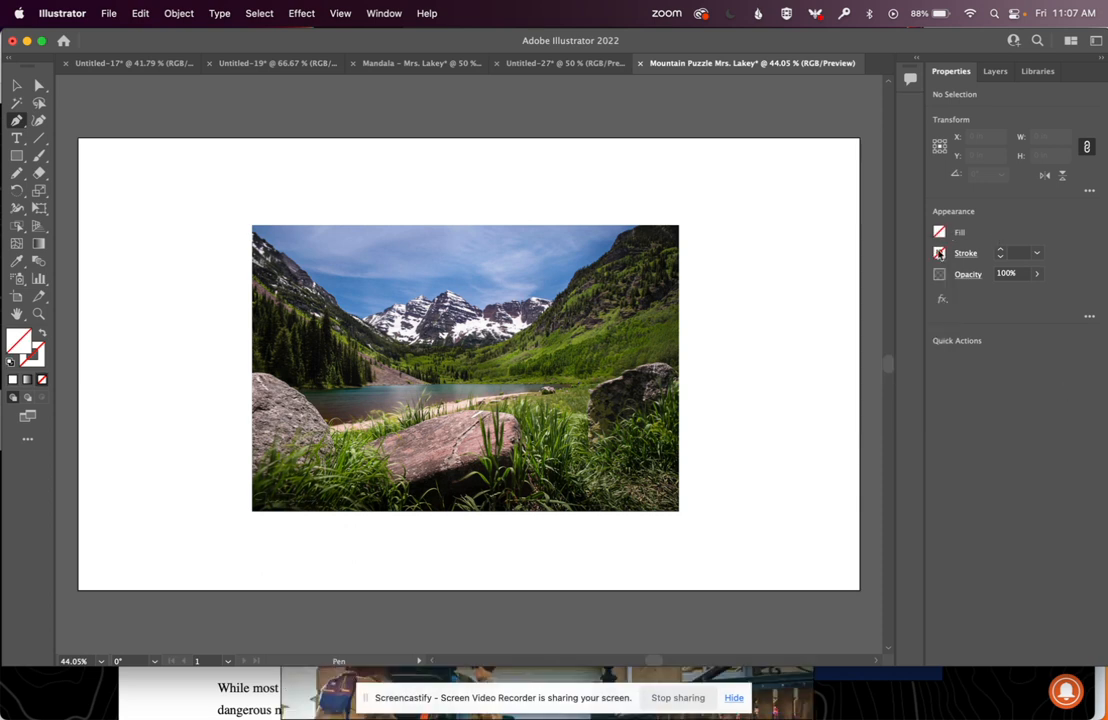
pyautogui.click(939, 253)
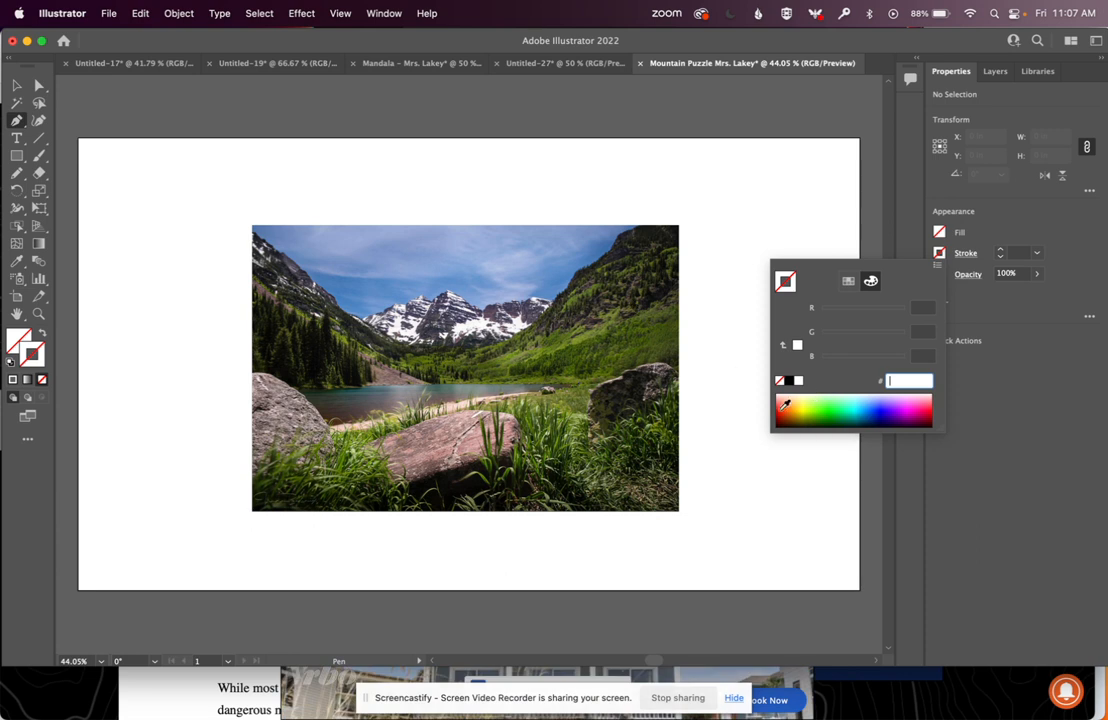
pyautogui.write('FF3A0A')
pyautogui.press('Return')
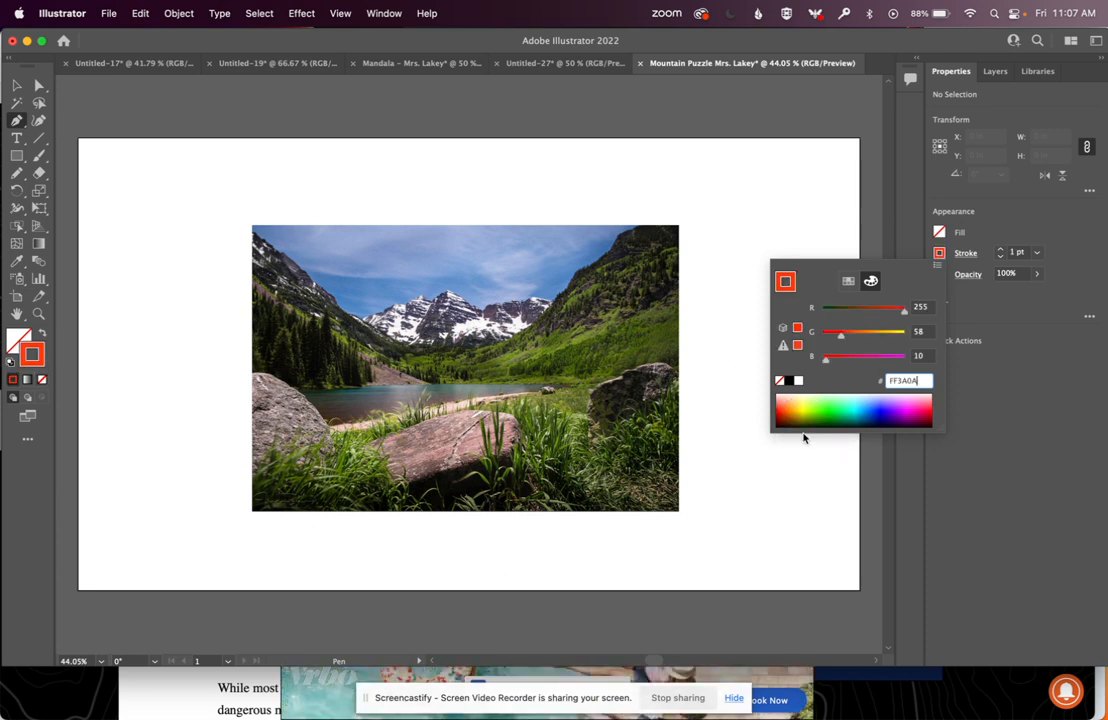
pyautogui.click(1002, 252)
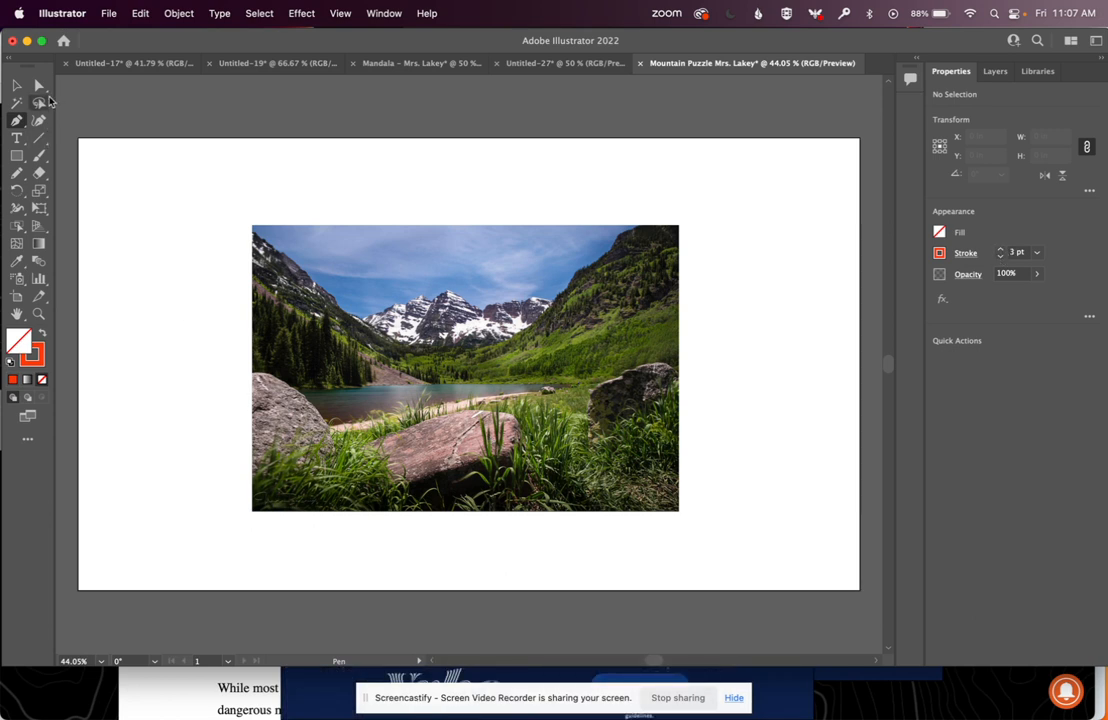
pyautogui.hscroll(1, 262, 476)
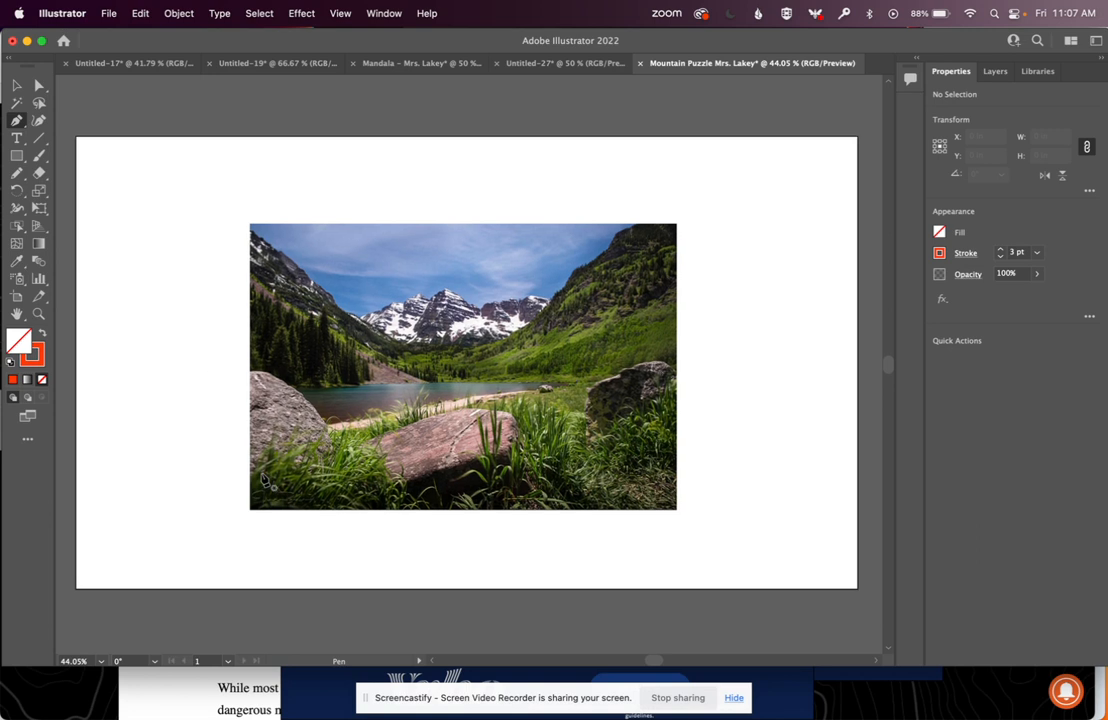
# Trace the upper edge of the sandy beach with the Pen tool, from the photo's left edge to the small rock at the lake's tip
pyautogui.hscroll(5, 262, 476)
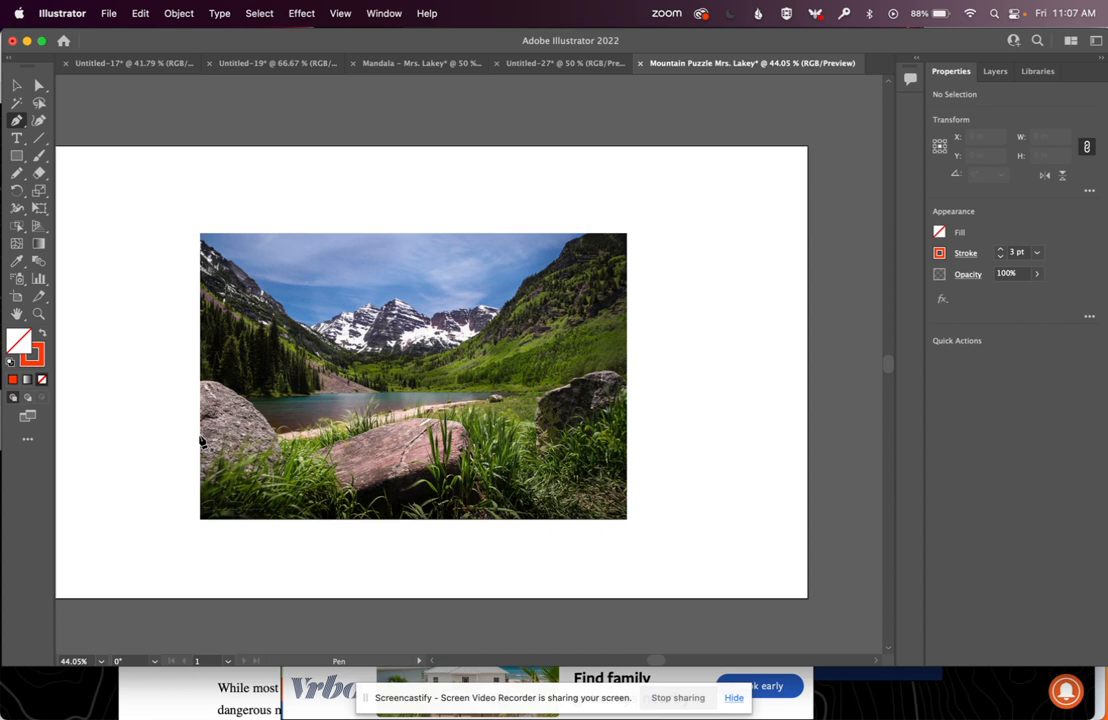
pyautogui.click(200, 436)
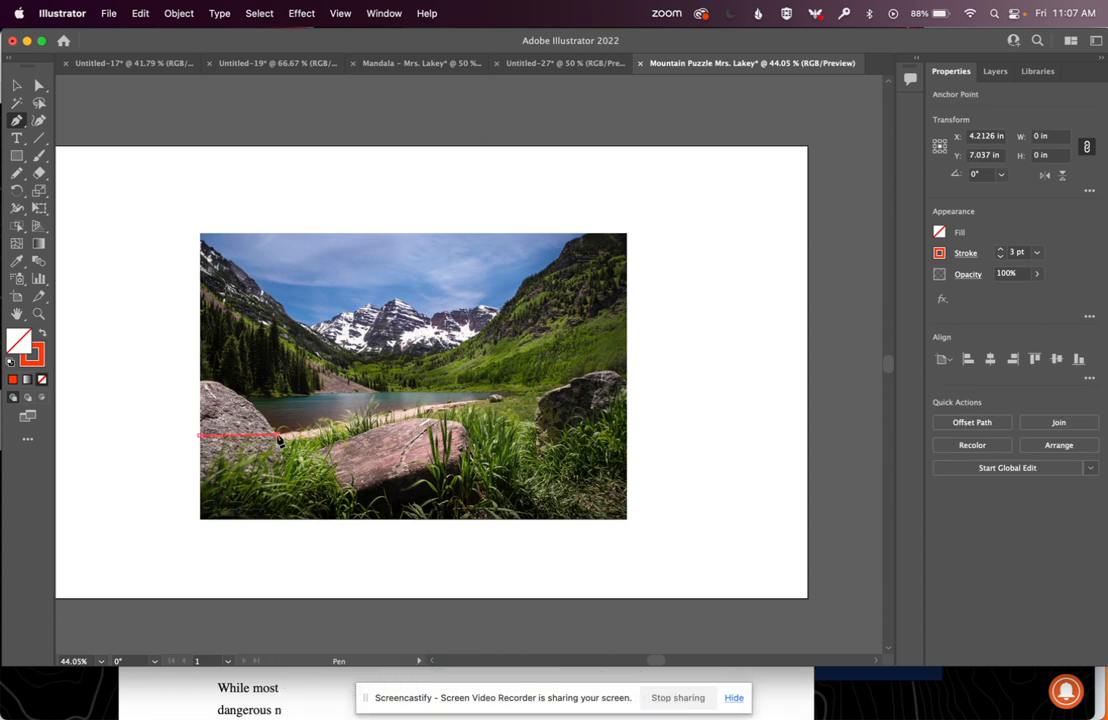
pyautogui.click(281, 437)
pyautogui.click(355, 423)
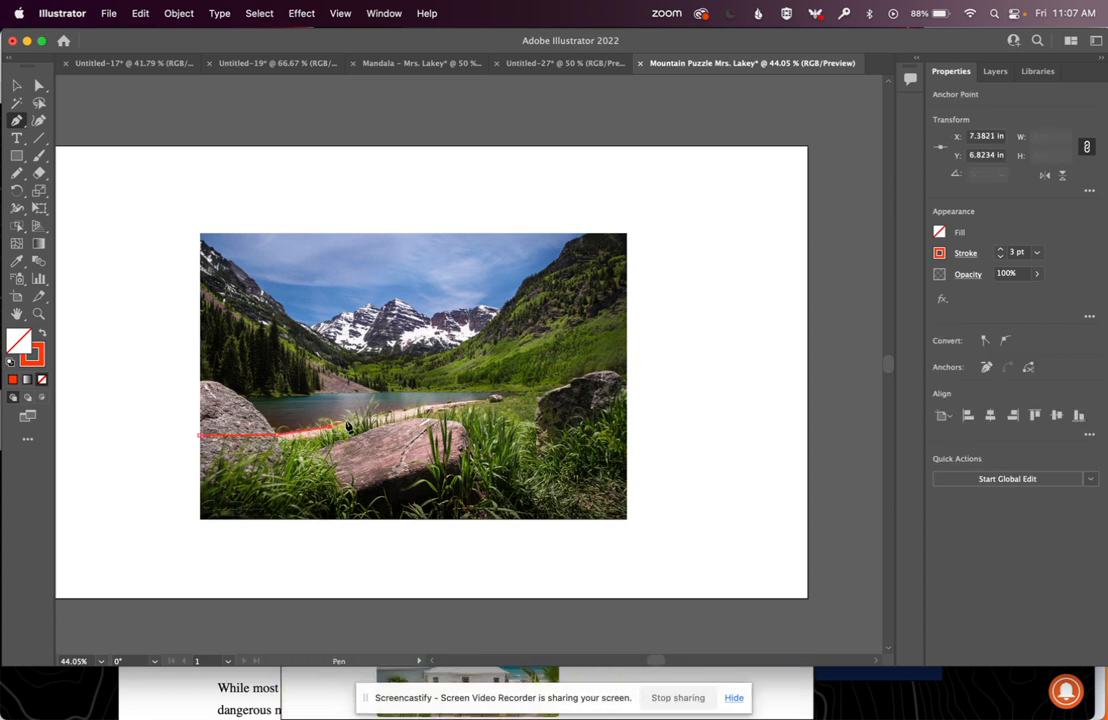
pyautogui.click(380, 418)
pyautogui.click(417, 409)
pyautogui.click(468, 405)
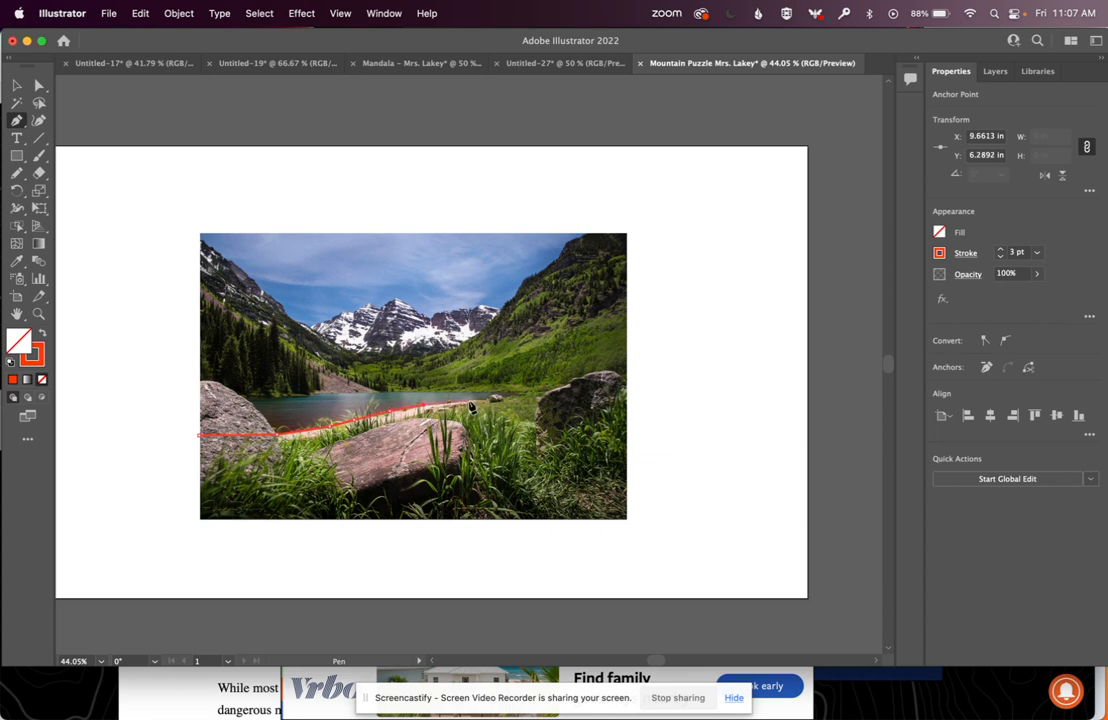
pyautogui.click(490, 400)
# Continue the beach path back from the small rock along the beach's lower edge, above the reddish boulder
pyautogui.press('super+equal')
pyautogui.press('super+equal')
pyautogui.press('super+equal')
pyautogui.press('super+equal')
pyautogui.press('super+equal')
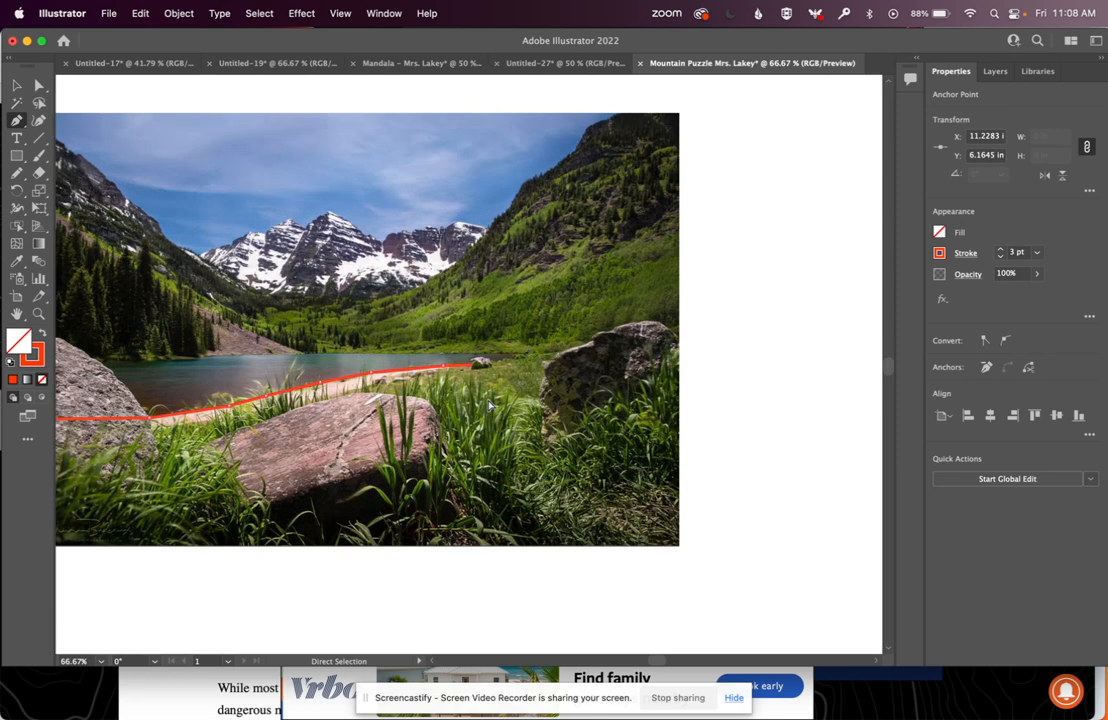
pyautogui.scroll(-5, 490, 405)
pyautogui.hscroll(-5, 490, 405)
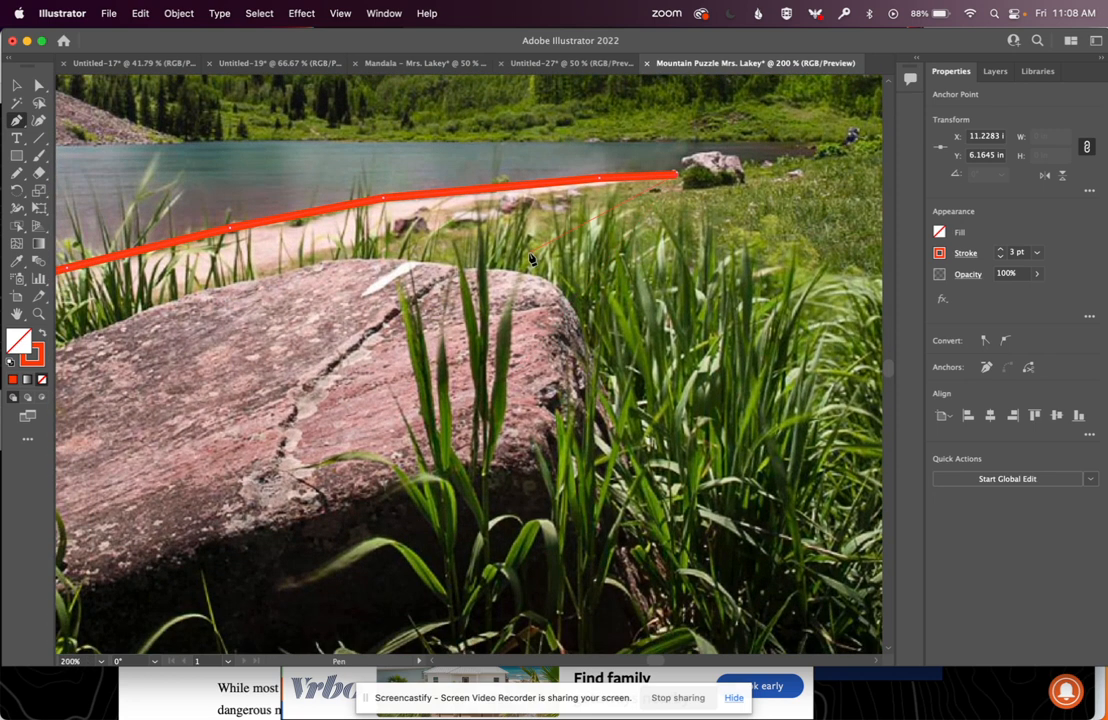
pyautogui.click(487, 203)
pyautogui.click(430, 218)
pyautogui.scroll(-2, 432, 219)
pyautogui.hscroll(-3, 432, 219)
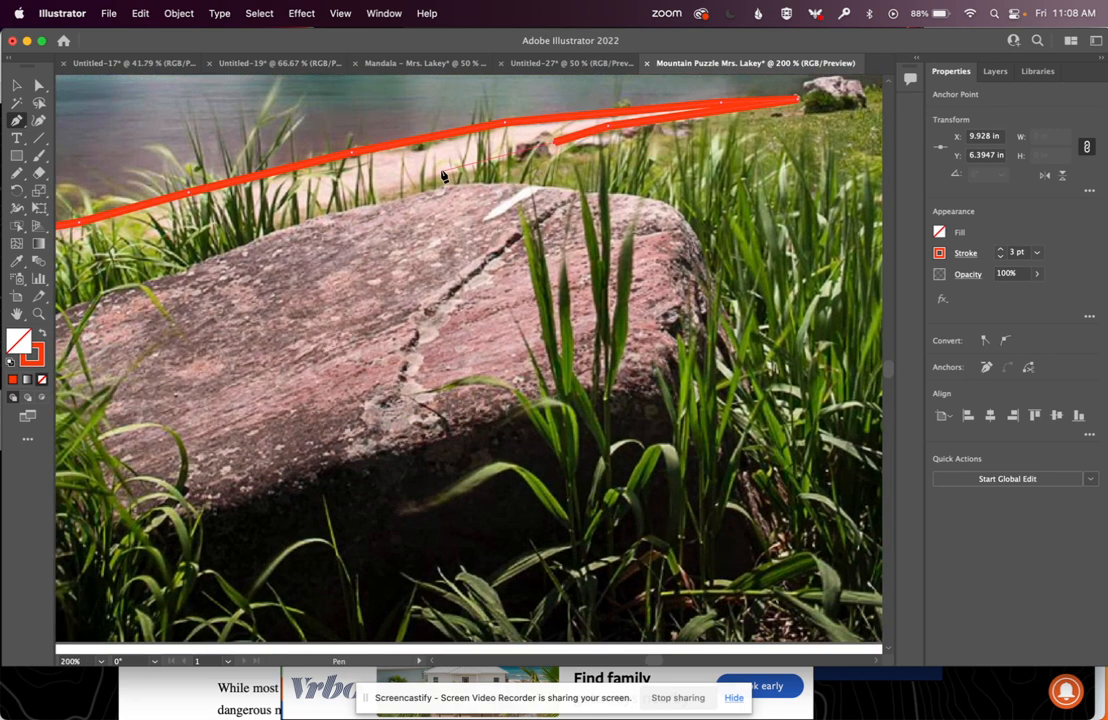
pyautogui.scroll(-2, 445, 170)
pyautogui.hscroll(-4, 445, 170)
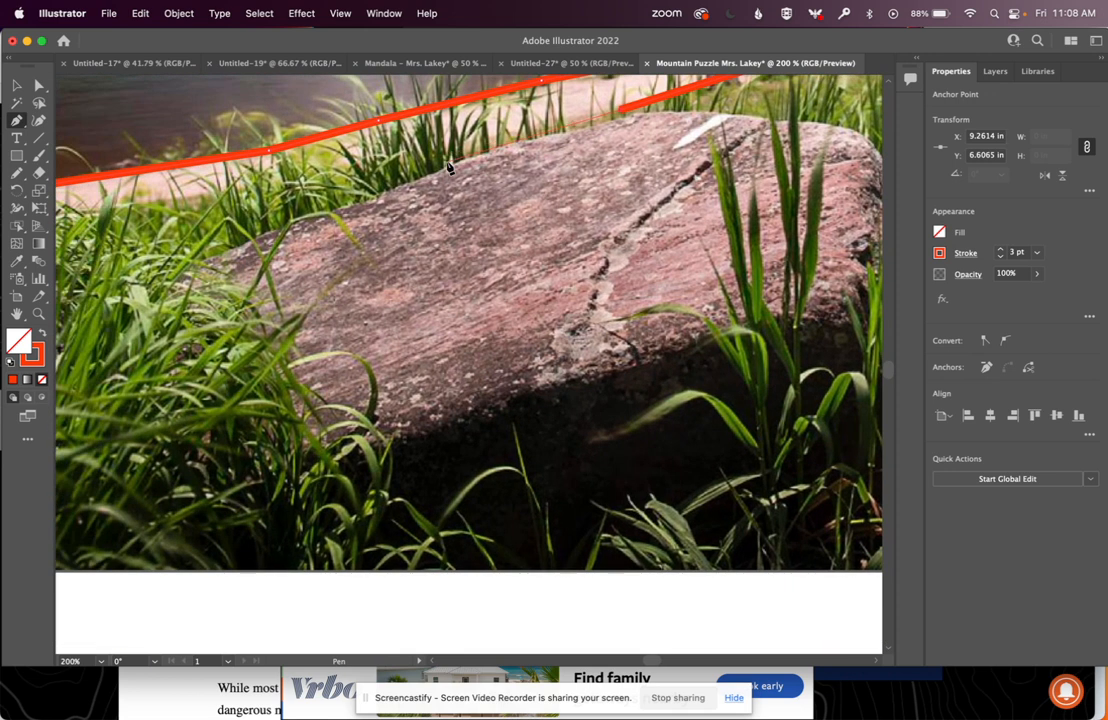
# Extend the beach's lower edge through the grass and across the grey boulder to the photo's left edge, and close the shape
pyautogui.scroll(-2, 380, 150)
pyautogui.hscroll(-3, 380, 150)
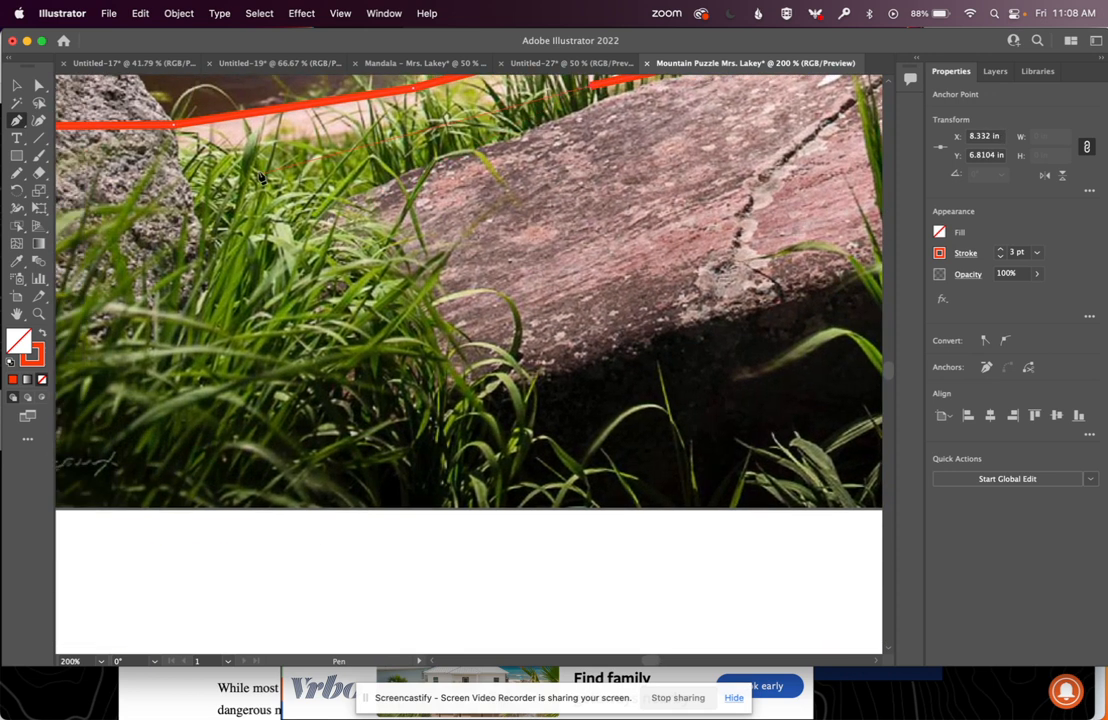
pyautogui.scroll(-1, 251, 157)
pyautogui.hscroll(-3, 251, 157)
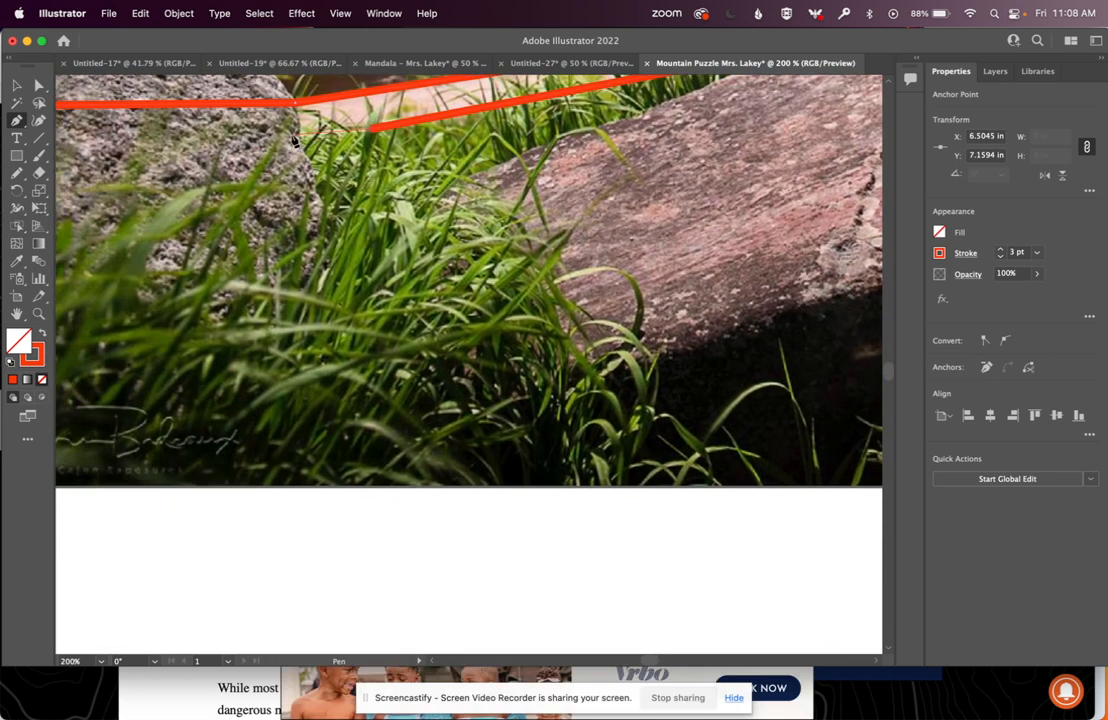
pyautogui.scroll(-1, 280, 150)
pyautogui.hscroll(-4, 280, 150)
pyautogui.click(270, 147)
pyautogui.click(192, 170)
pyautogui.click(190, 78)
# Start the lake outline near the small rock and trace around the lake's tip onto the far shoreline
pyautogui.scroll(2, 250, 130)
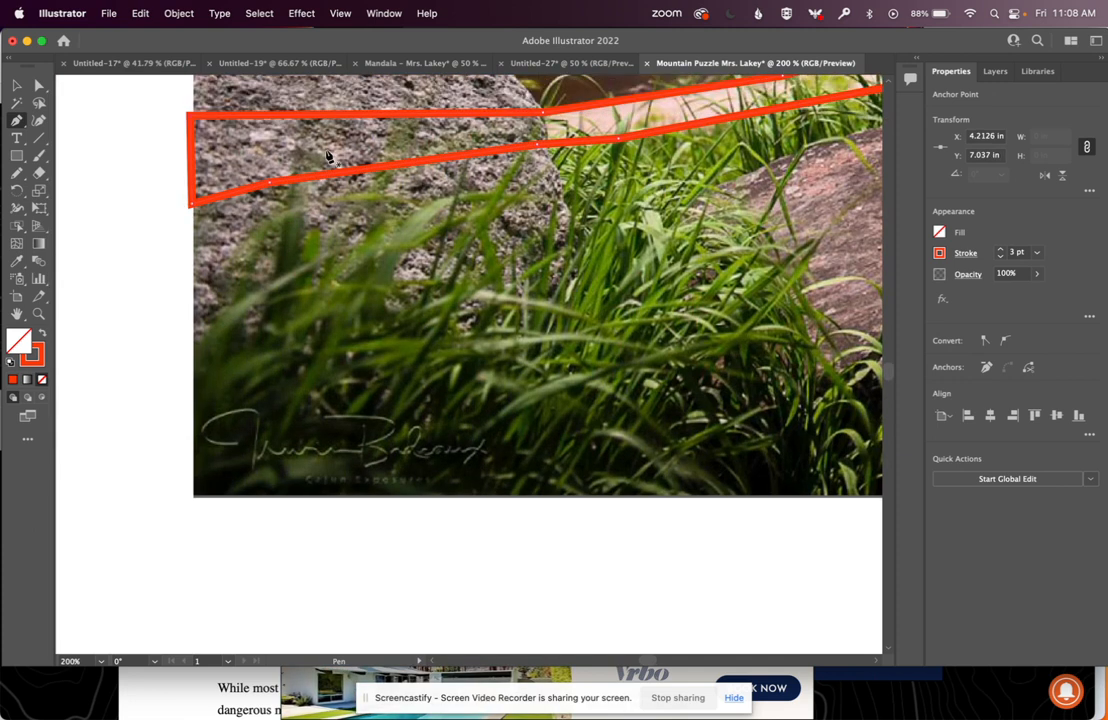
pyautogui.scroll(3, 327, 155)
pyautogui.hscroll(2, 327, 155)
pyautogui.scroll(5, 595, 207)
pyautogui.hscroll(3, 595, 207)
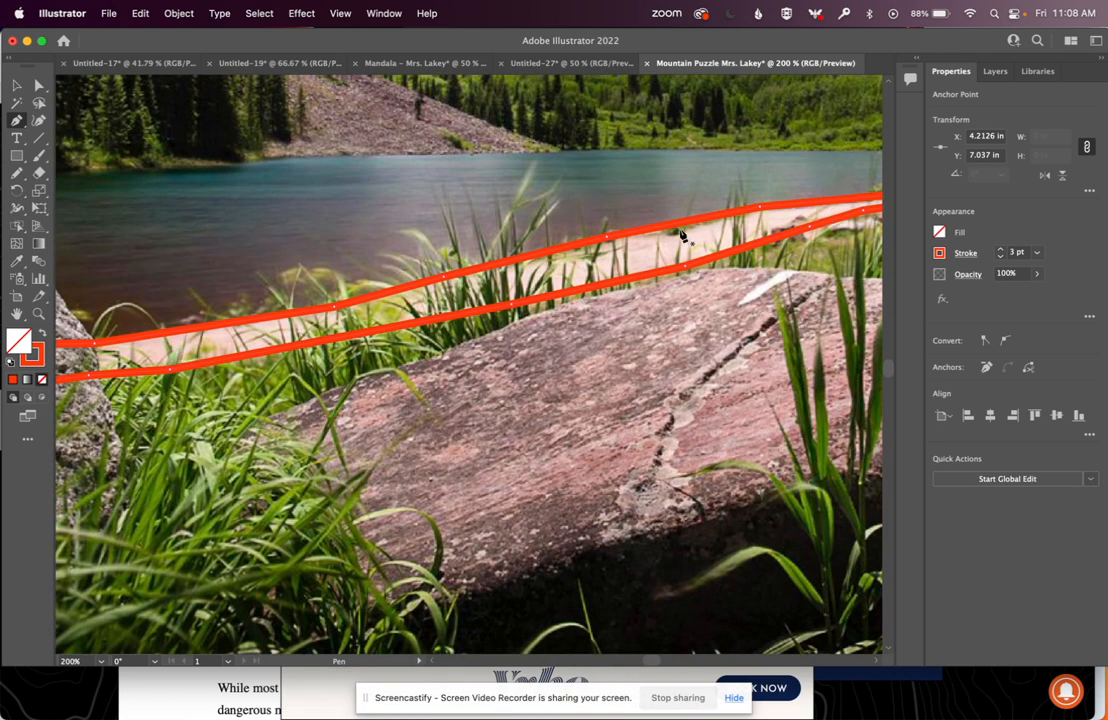
pyautogui.hscroll(5, 688, 316)
pyautogui.scroll(2, 688, 316)
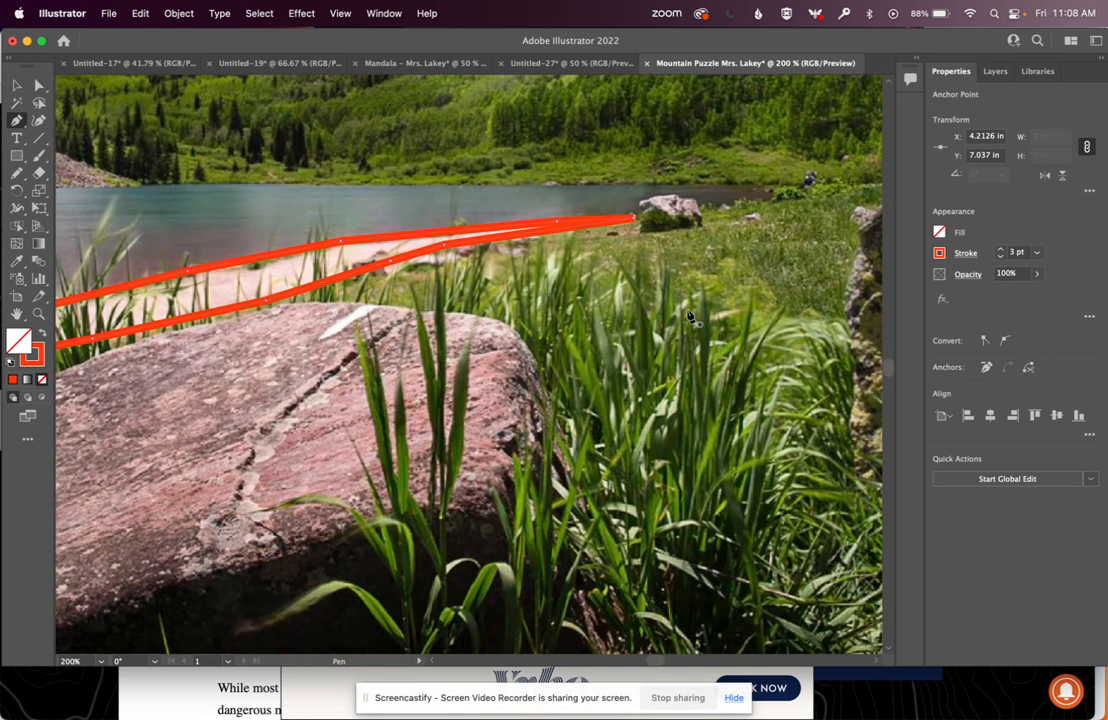
pyautogui.press('super+minus')
pyautogui.press('super+minus')
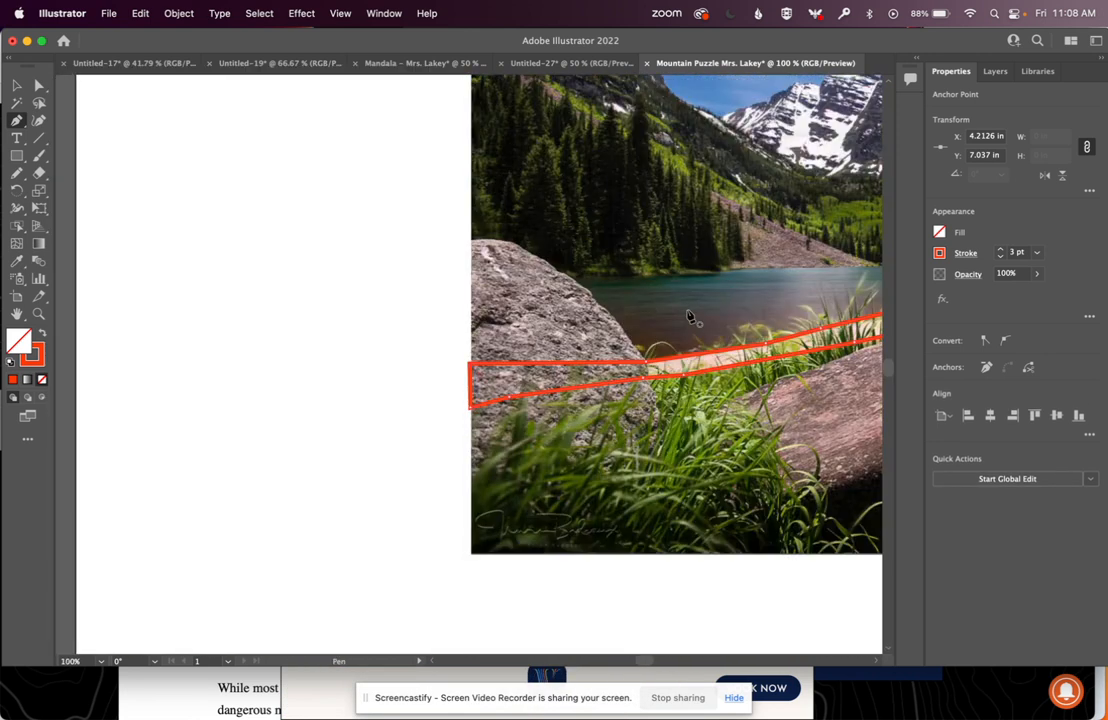
pyautogui.press('super+minus')
pyautogui.hscroll(4, 681, 321)
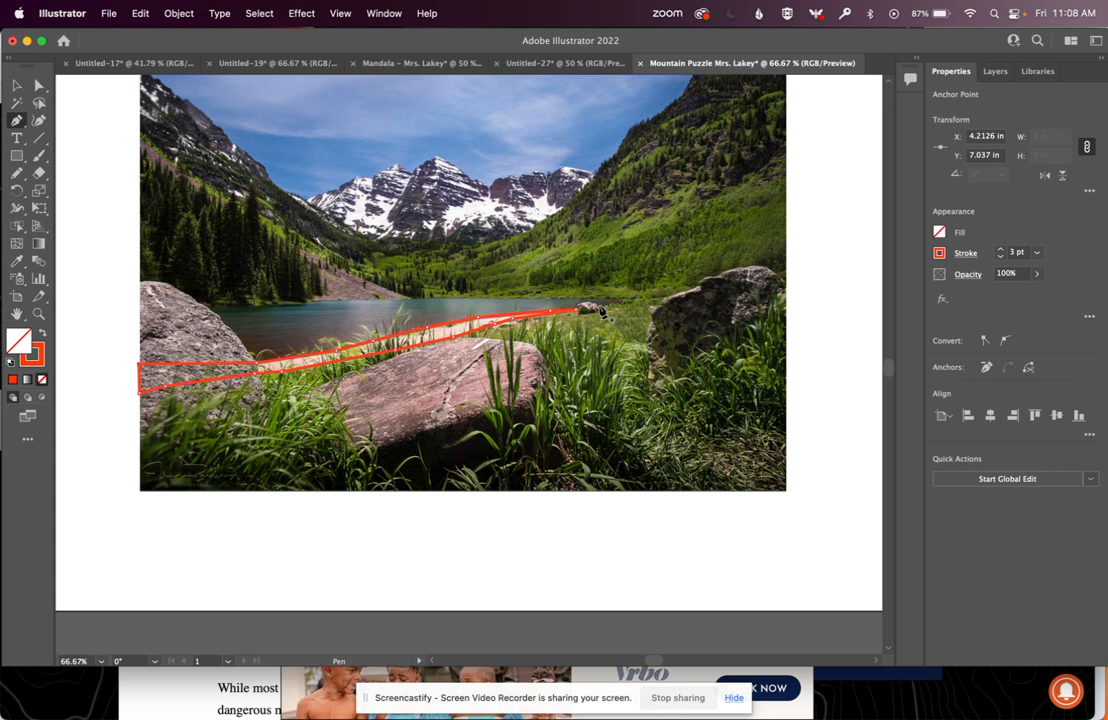
pyautogui.click(628, 302)
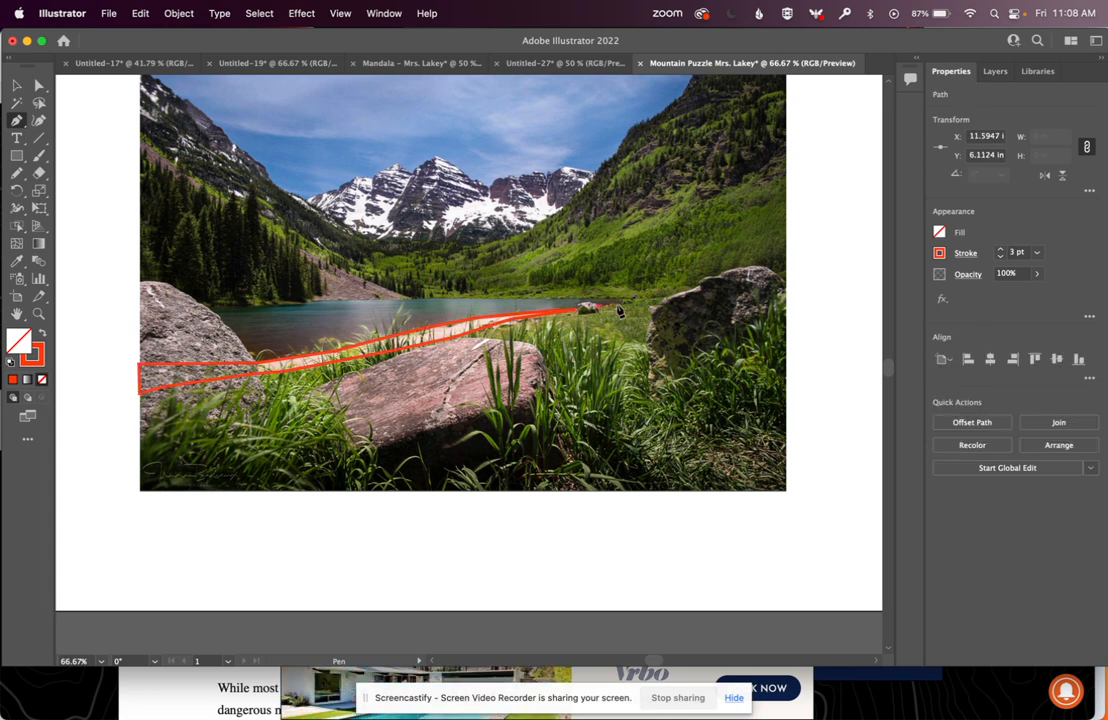
pyautogui.click(637, 301)
pyautogui.click(604, 296)
pyautogui.click(545, 298)
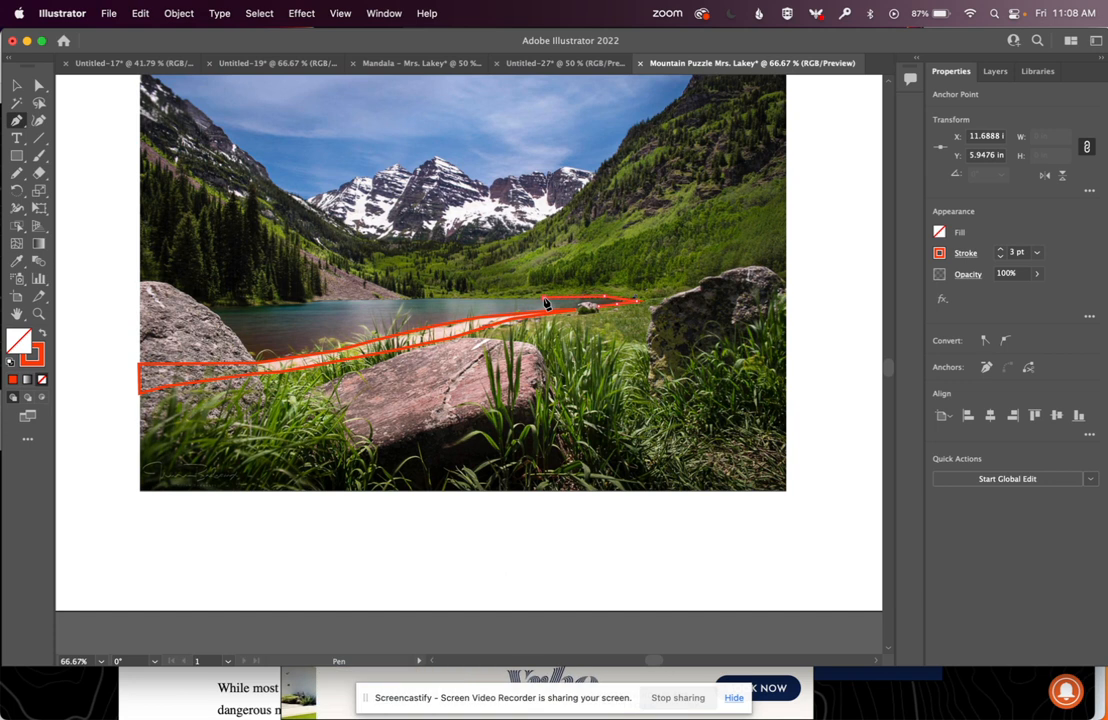
# Continue the lake outline along the far shoreline and across the grey boulder, ending at the beach shape's upper corner on the photo's left edge
pyautogui.click(463, 299)
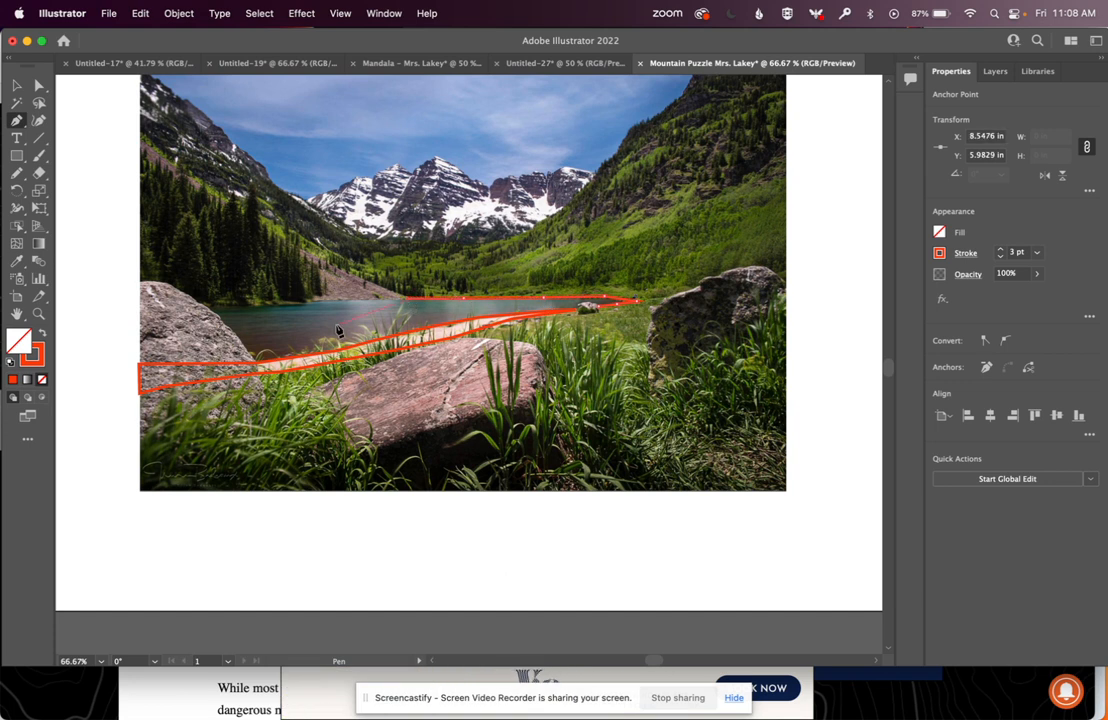
pyautogui.click(310, 299)
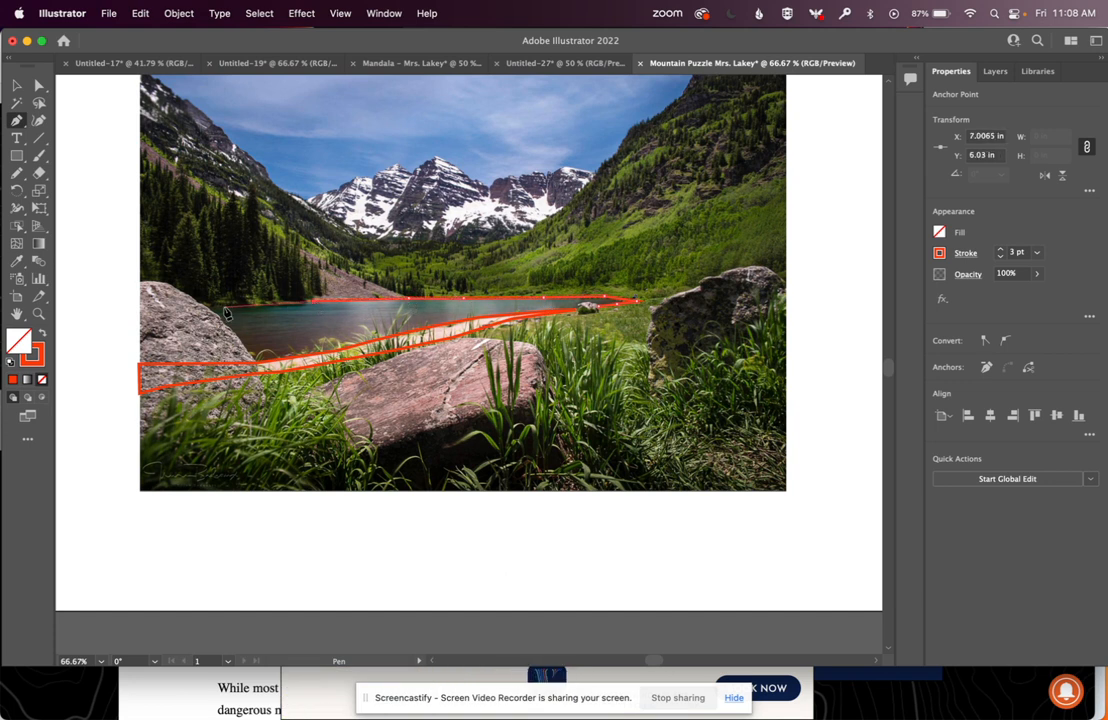
pyautogui.click(222, 310)
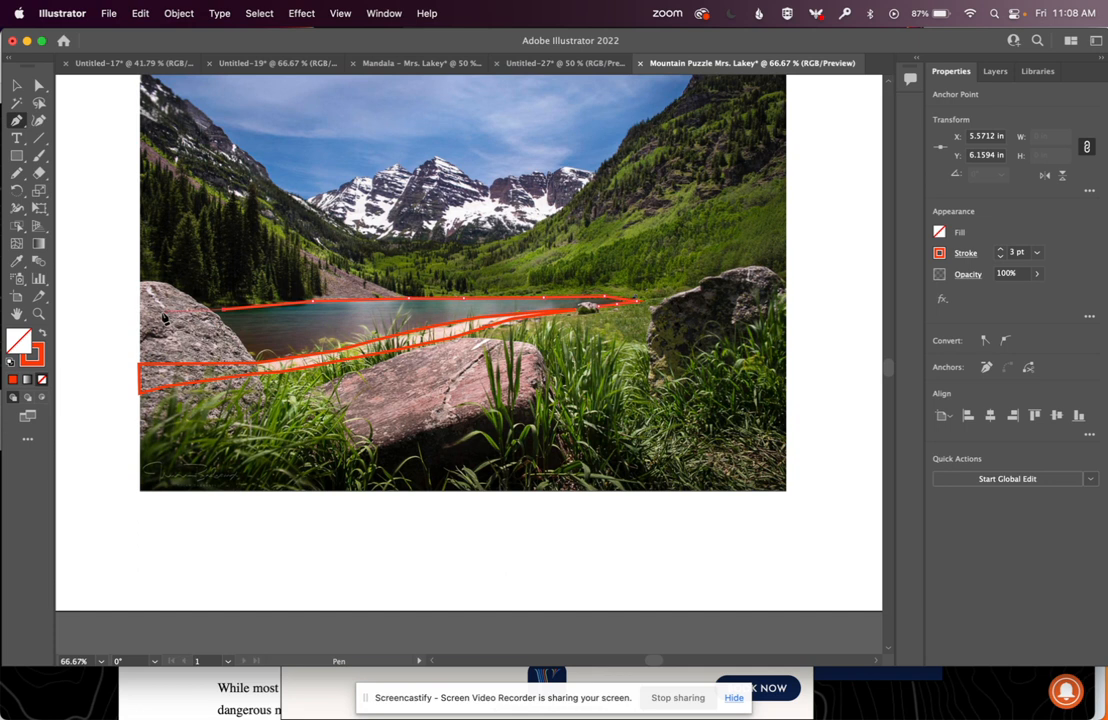
pyautogui.click(160, 315)
pyautogui.click(140, 366)
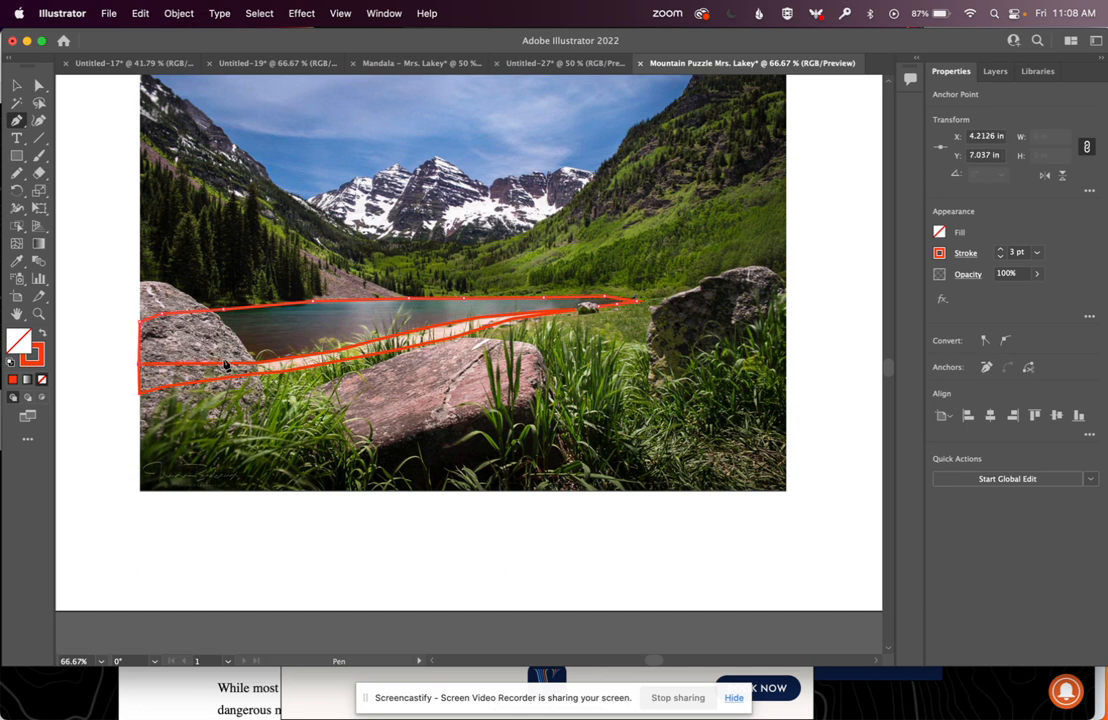
pyautogui.click(258, 368)
pyautogui.click(338, 355)
pyautogui.press('super+z')
pyautogui.press('super+z')
# Trace the dark boulder's outline from the photo's right edge over its top and down its lake-facing side
pyautogui.hscroll(3, 585, 222)
pyautogui.scroll(1, 585, 222)
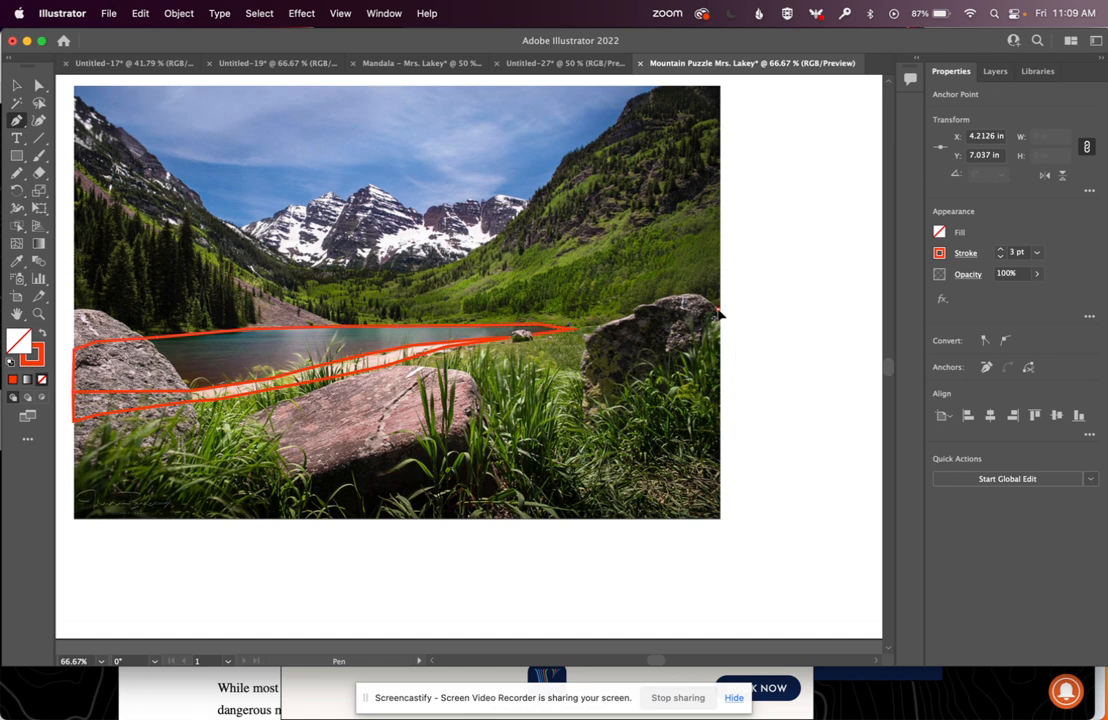
pyautogui.click(717, 311)
pyautogui.click(686, 294)
pyautogui.click(650, 298)
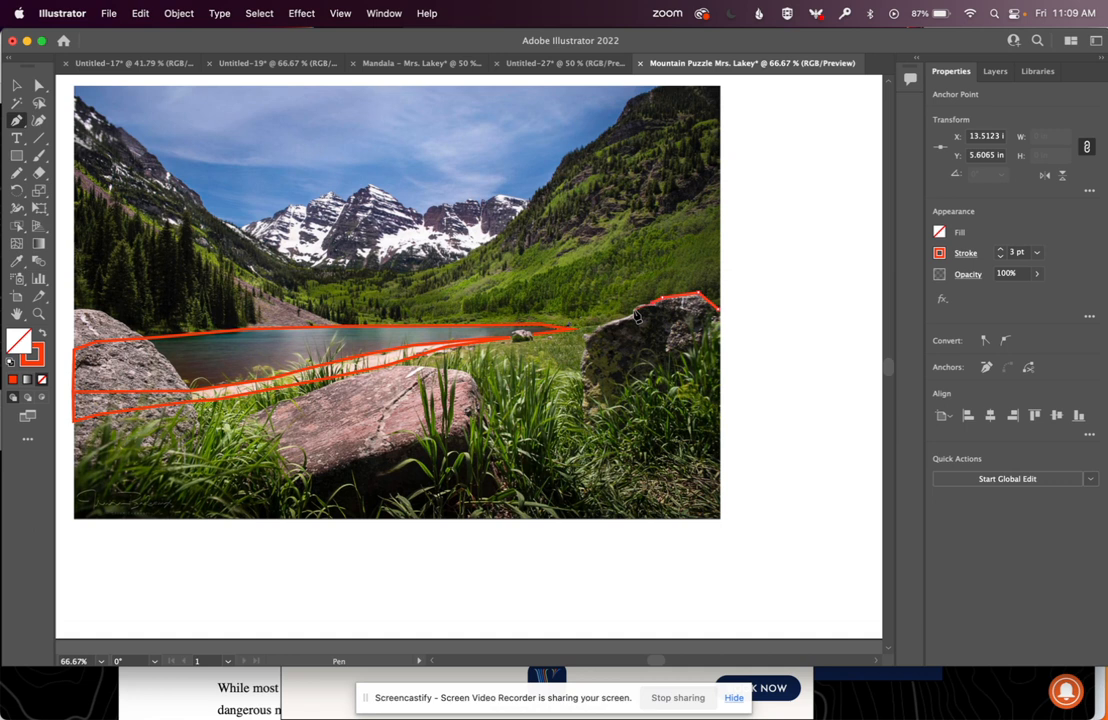
pyautogui.click(623, 326)
pyautogui.click(592, 337)
pyautogui.click(584, 370)
pyautogui.click(584, 399)
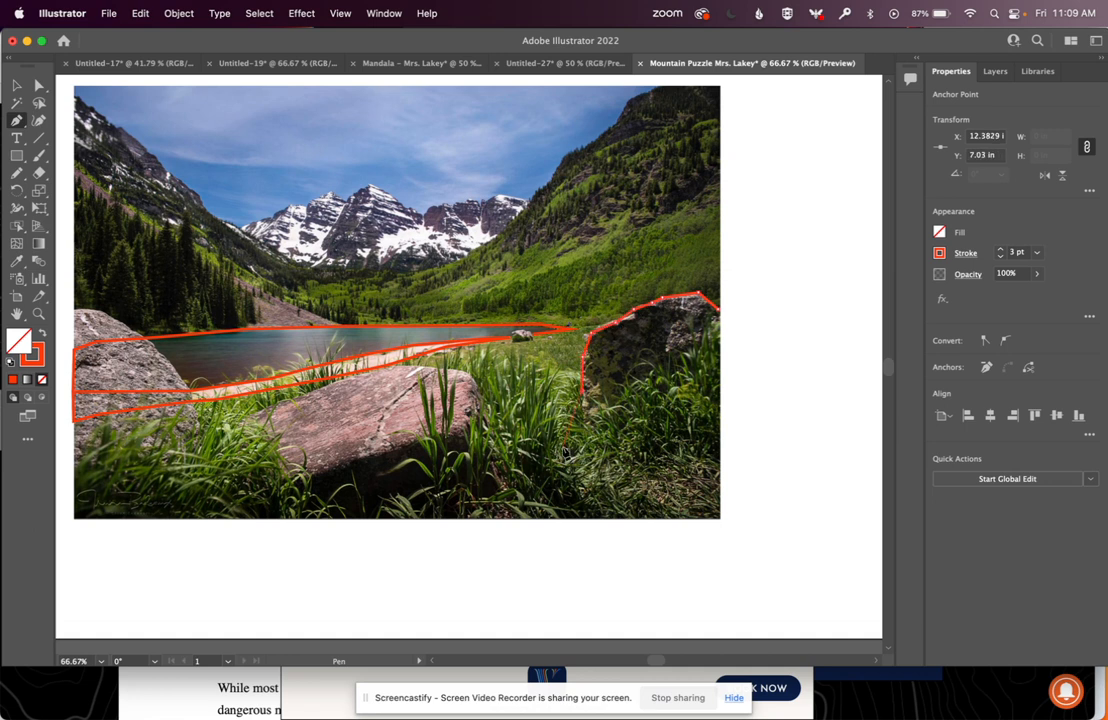
# Extend the boulder path through the grass to the photo's bottom edge, around the lower right corner, and close the shape at its start
pyautogui.click(541, 494)
pyautogui.click(530, 519)
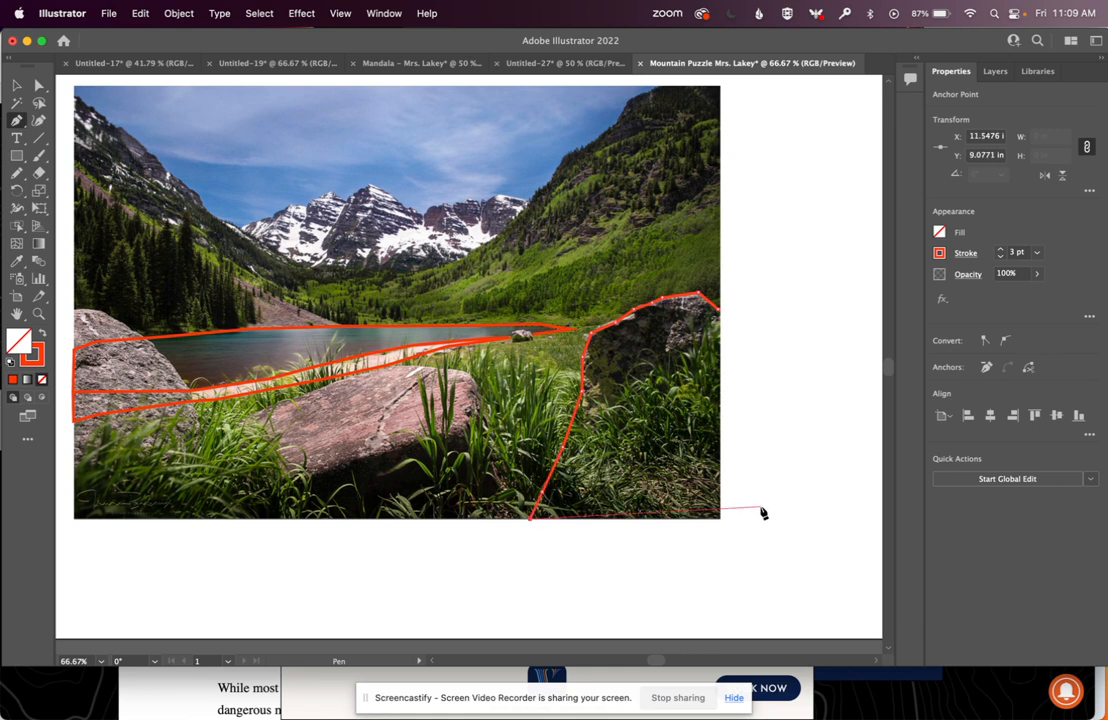
pyautogui.click(720, 519)
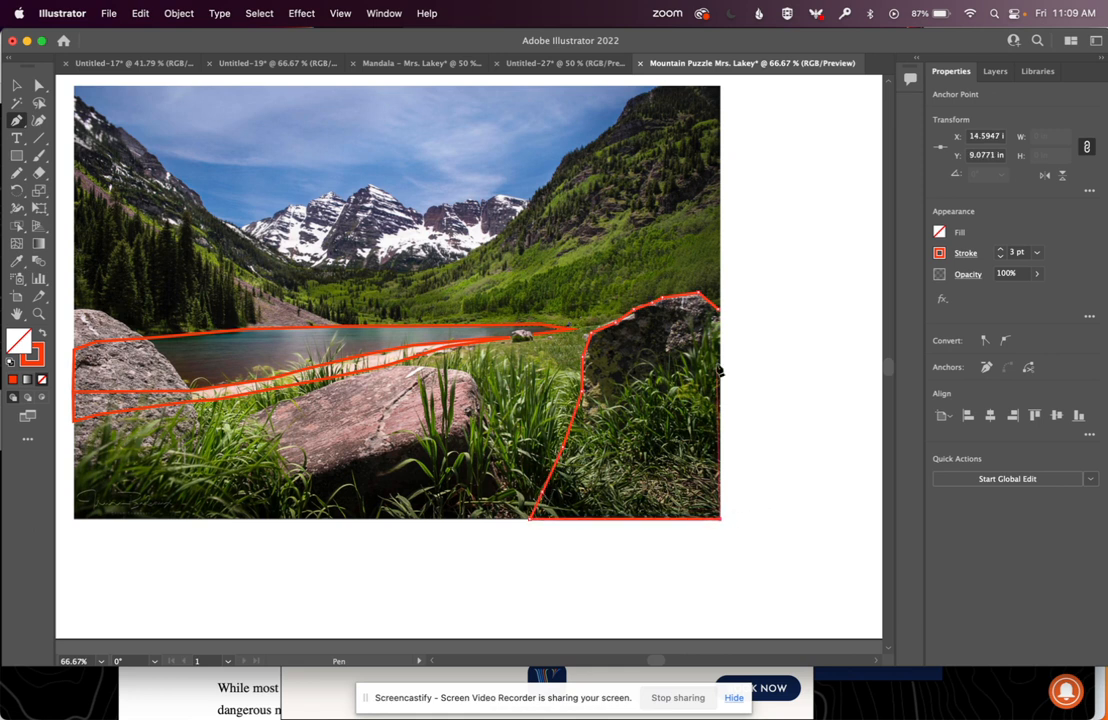
pyautogui.click(719, 313)
# Draw a path along the top of the left tree-covered slope, from the photo's left edge down to the lake's far shoreline
pyautogui.scroll(5, 757, 297)
pyautogui.hscroll(-5, 757, 297)
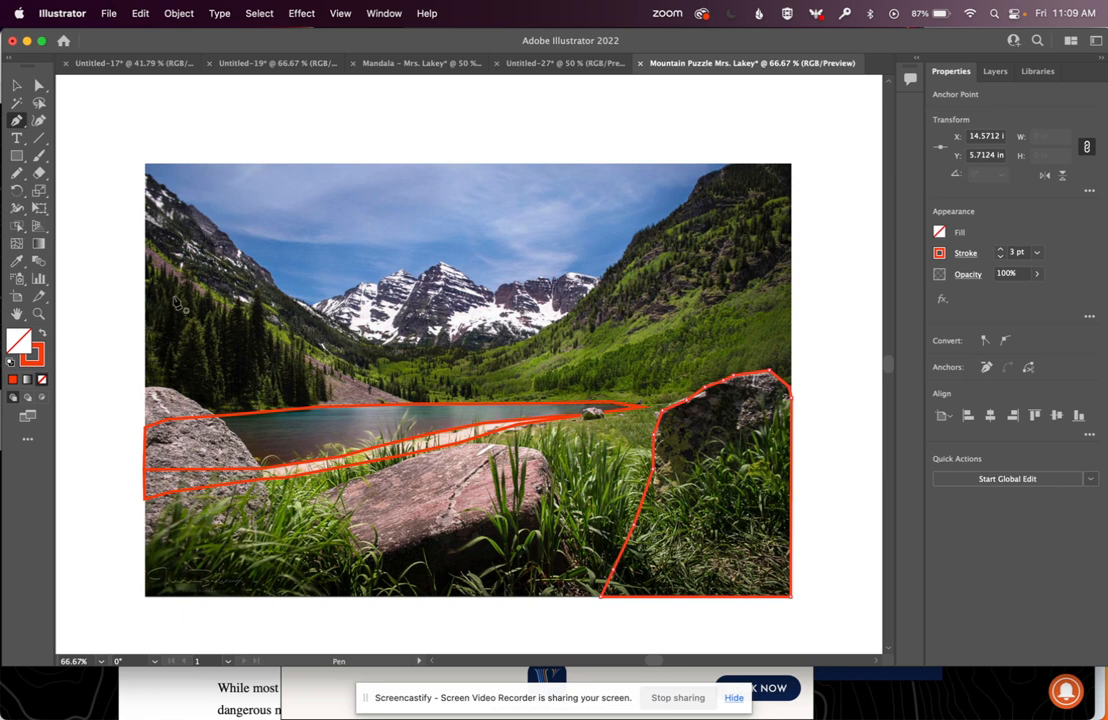
pyautogui.click(145, 242)
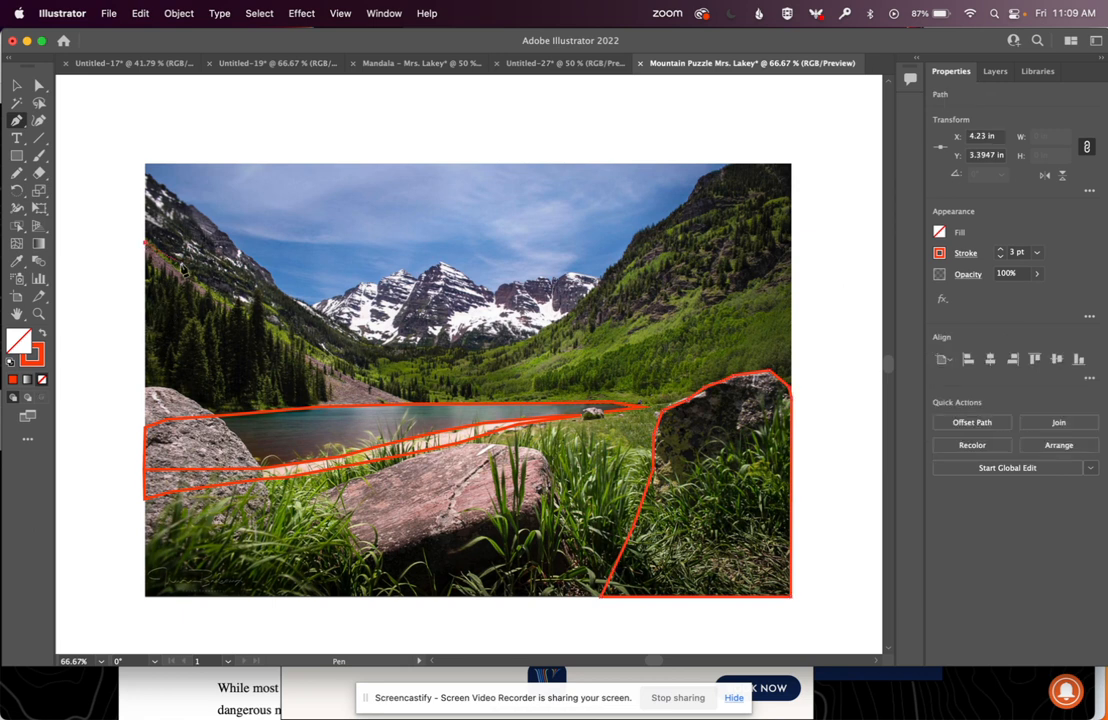
pyautogui.click(202, 290)
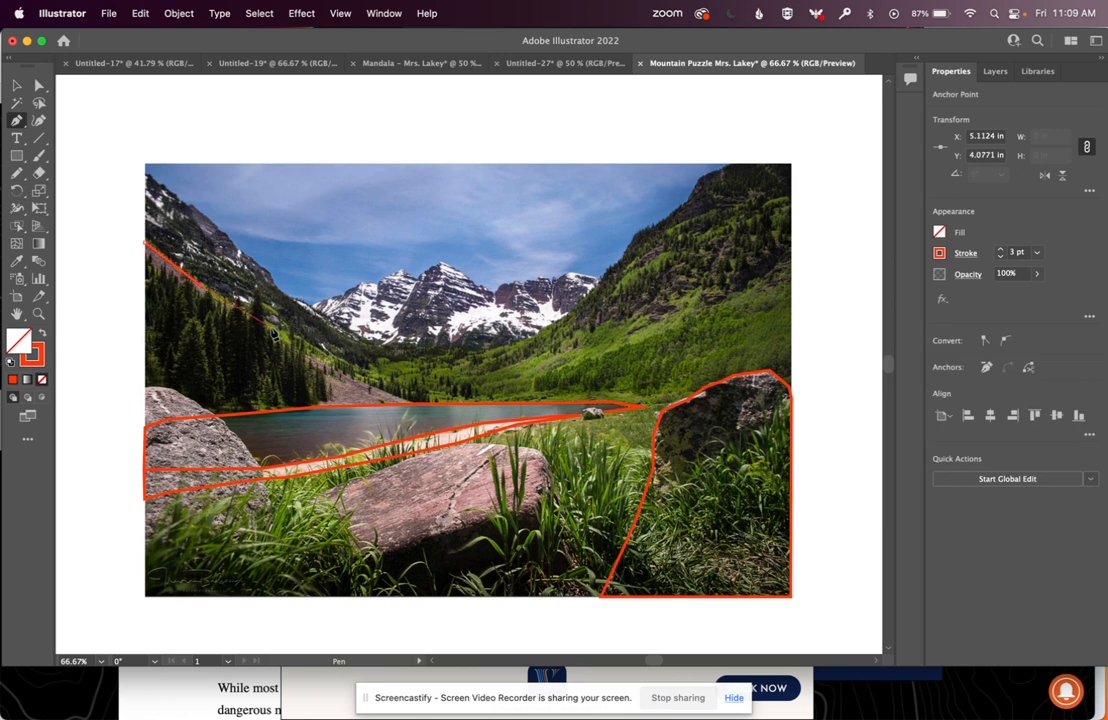
pyautogui.click(272, 332)
pyautogui.click(372, 392)
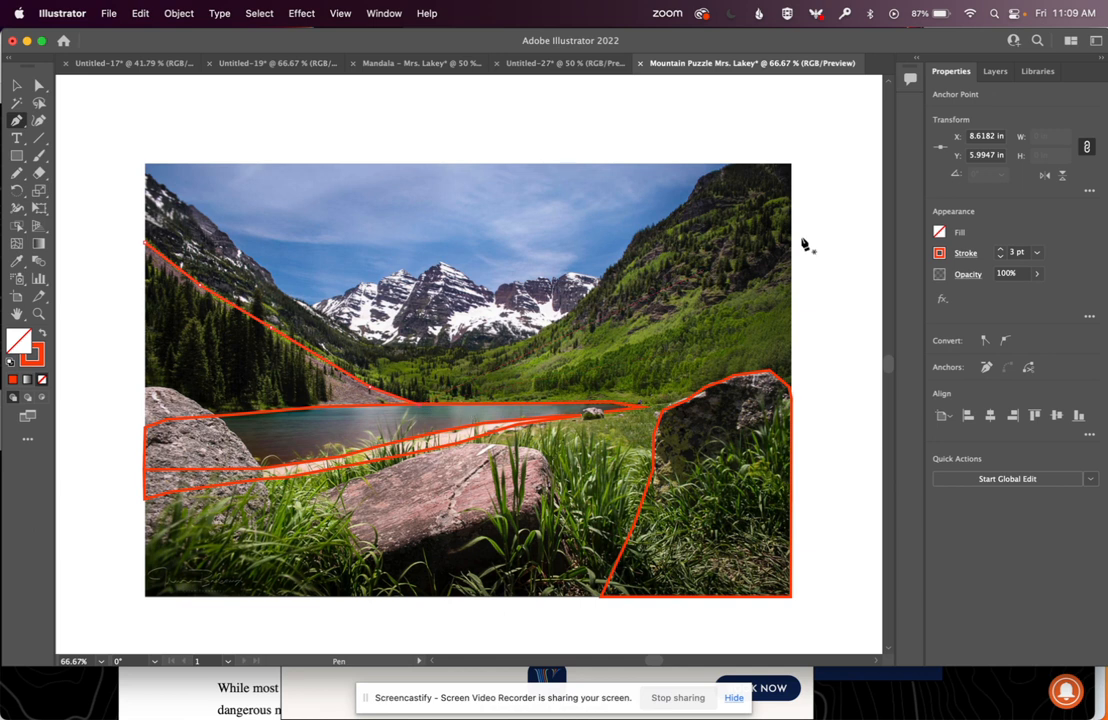
# Trace the upper edge of the bright green hillside from the photo's right edge down to the left slope's path near the lake
pyautogui.click(791, 289)
pyautogui.click(765, 312)
pyautogui.click(715, 307)
pyautogui.click(698, 296)
pyautogui.click(661, 305)
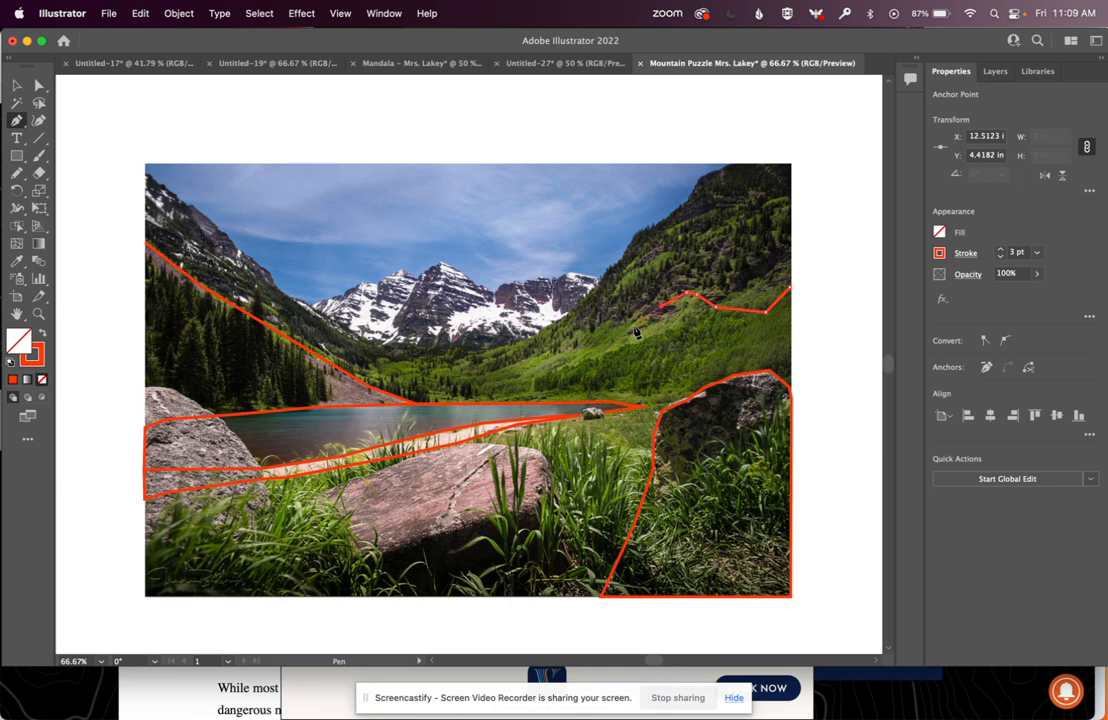
pyautogui.click(632, 327)
pyautogui.click(592, 362)
pyautogui.click(549, 374)
pyautogui.click(484, 386)
pyautogui.click(424, 389)
pyautogui.click(403, 400)
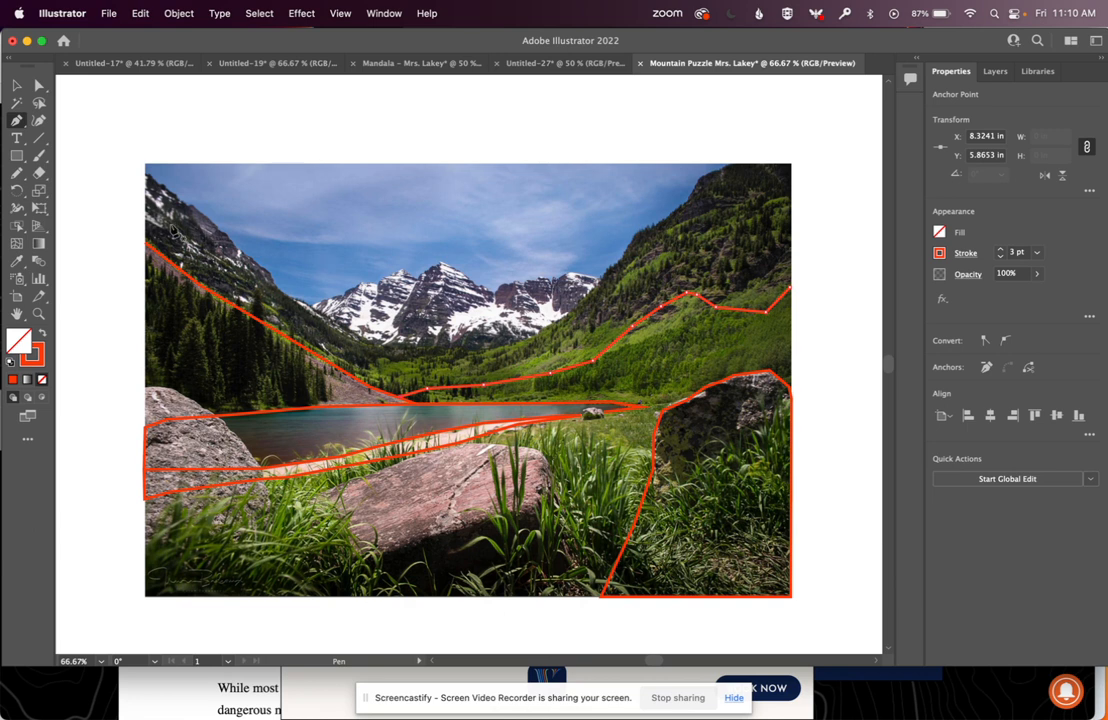
# Trace a path across the right mountain's middle slope, from the photo's right edge down to the bright green hillside path near the lake
pyautogui.click(789, 207)
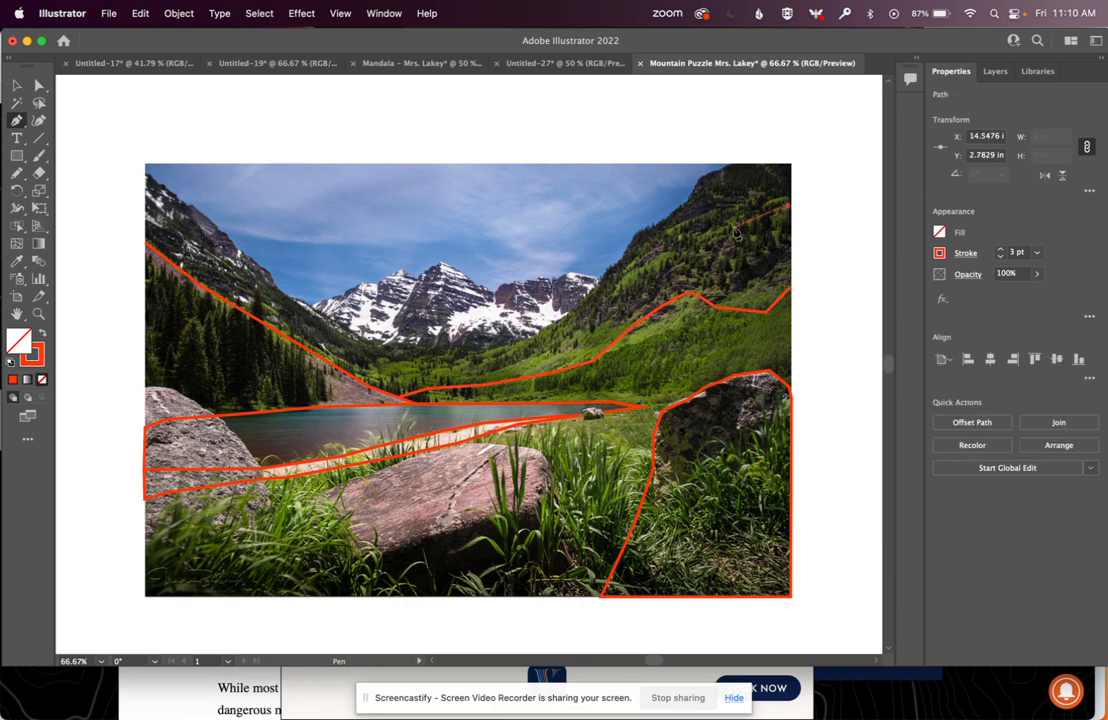
pyautogui.click(679, 254)
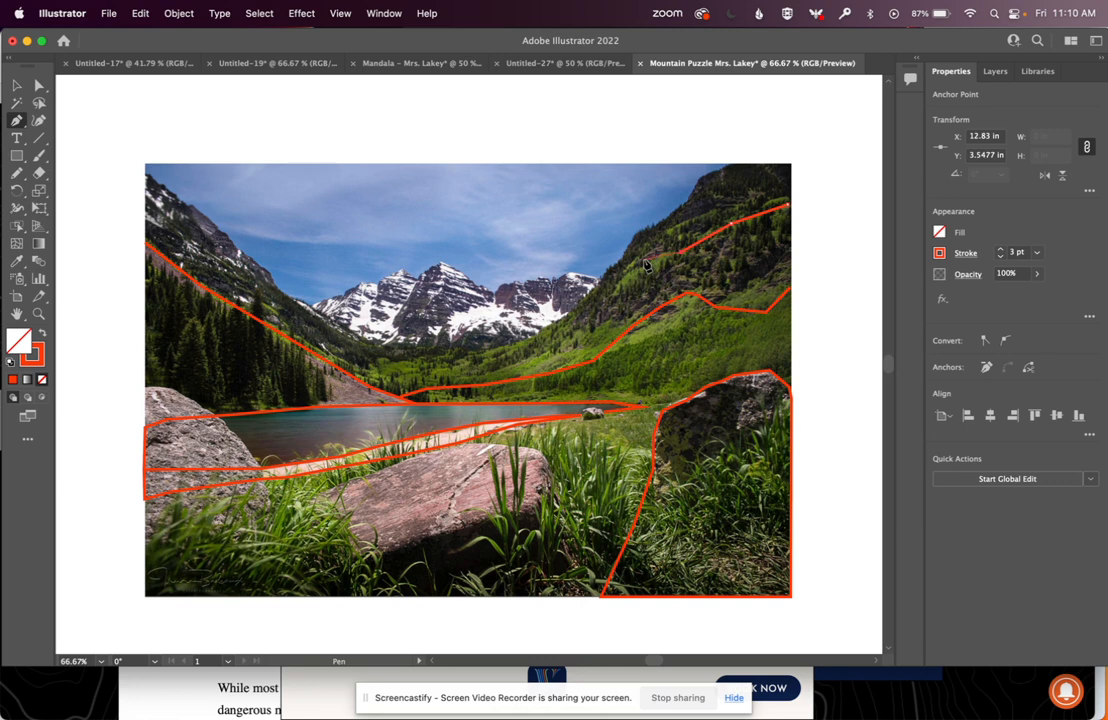
pyautogui.click(657, 255)
pyautogui.click(625, 275)
pyautogui.click(601, 308)
pyautogui.click(560, 342)
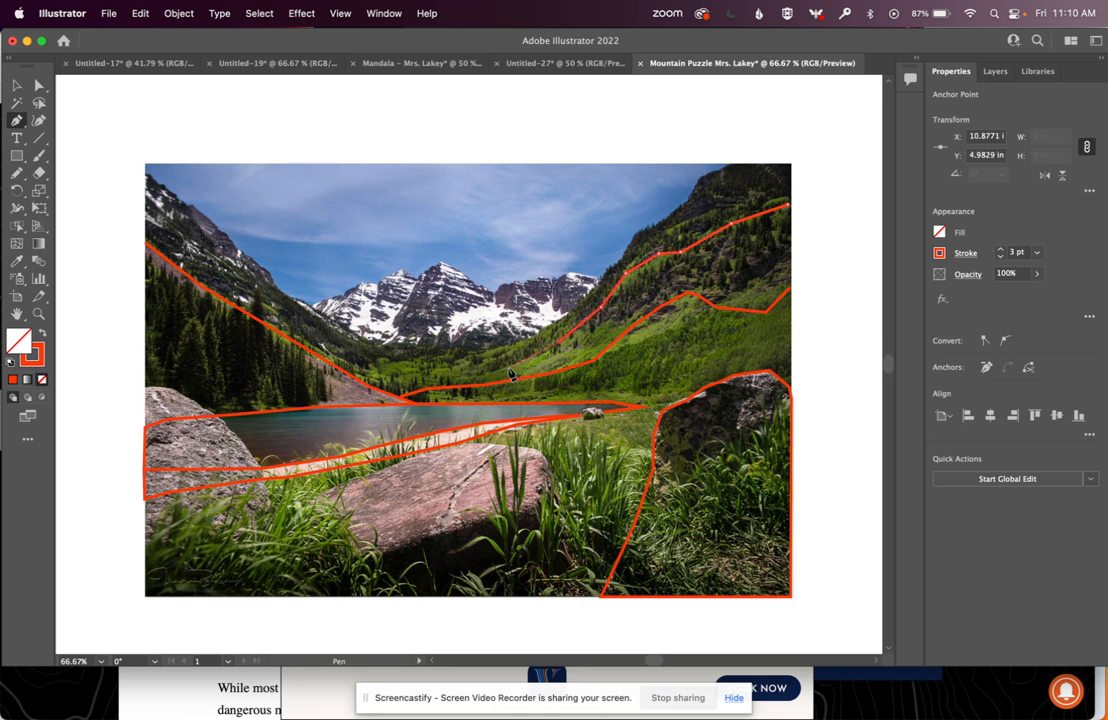
pyautogui.click(511, 372)
pyautogui.click(467, 384)
pyautogui.click(441, 393)
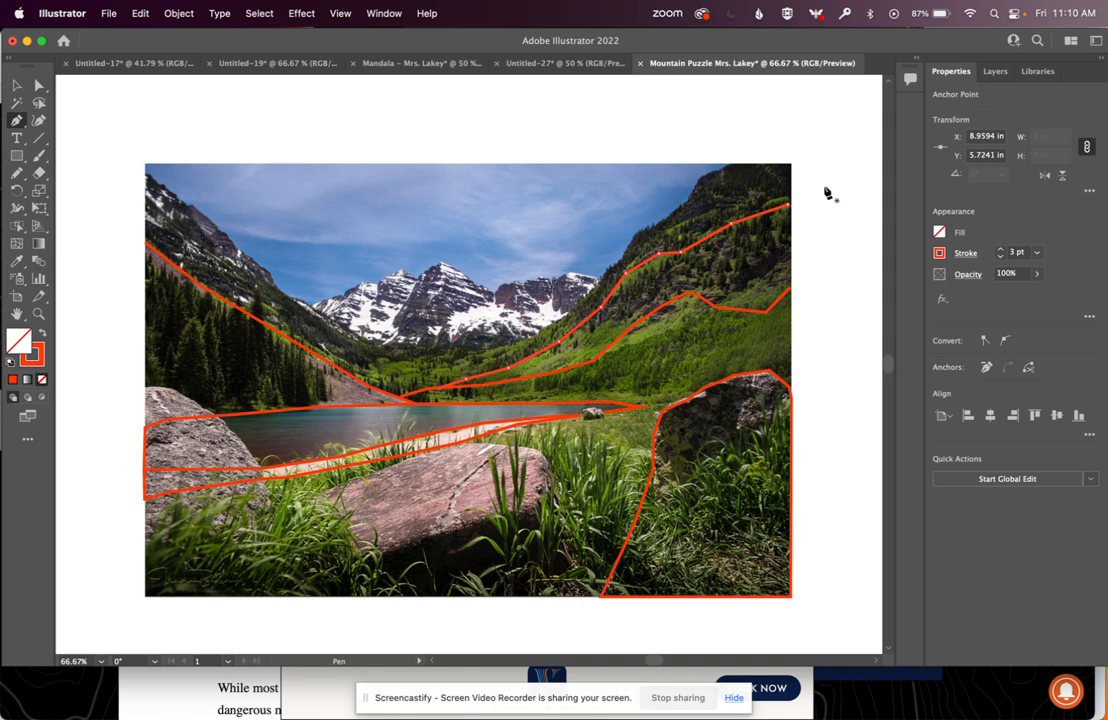
# Start a path at the photo's upper left edge and trace the left mountain's skyline down to the top of the gray rock face
pyautogui.hscroll(-5, 737, 190)
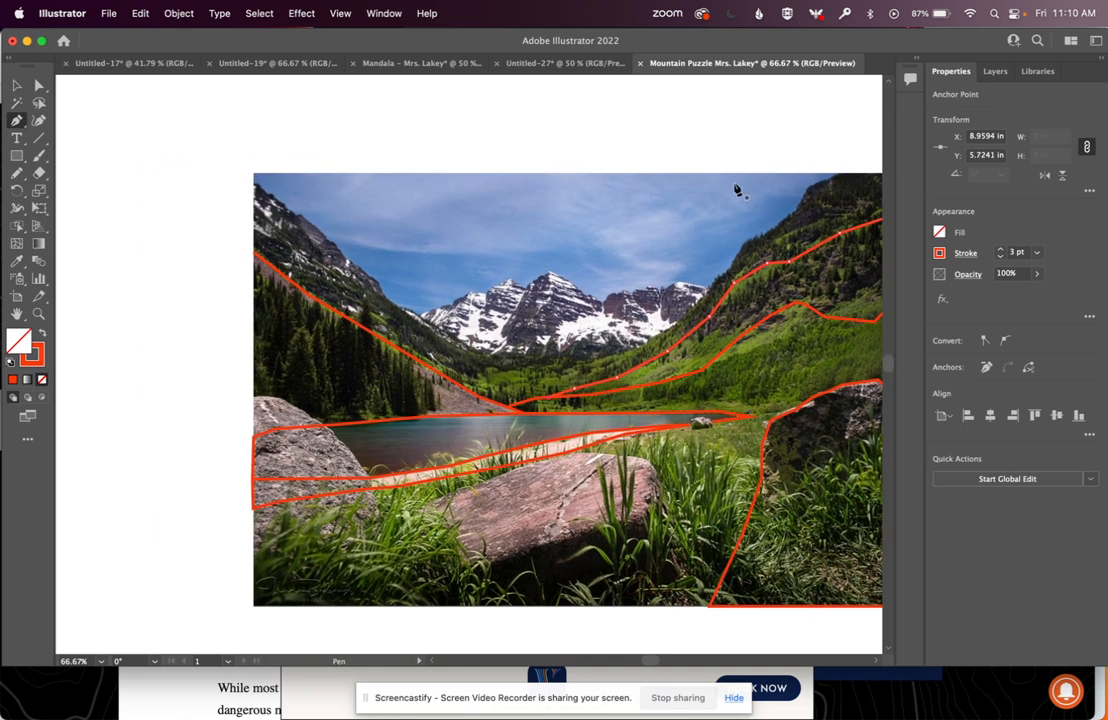
pyautogui.click(256, 184)
pyautogui.press('super+equal')
pyautogui.press('super+equal')
pyautogui.press('super+equal')
pyautogui.press('super+equal')
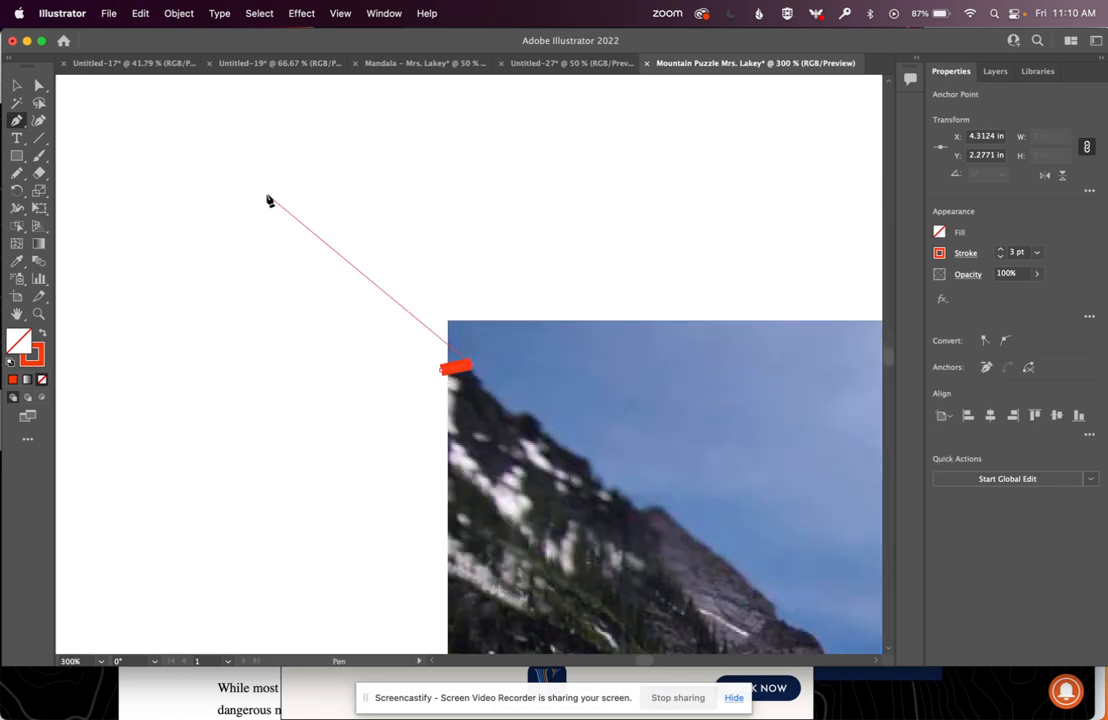
pyautogui.click(515, 415)
pyautogui.click(535, 409)
pyautogui.click(543, 436)
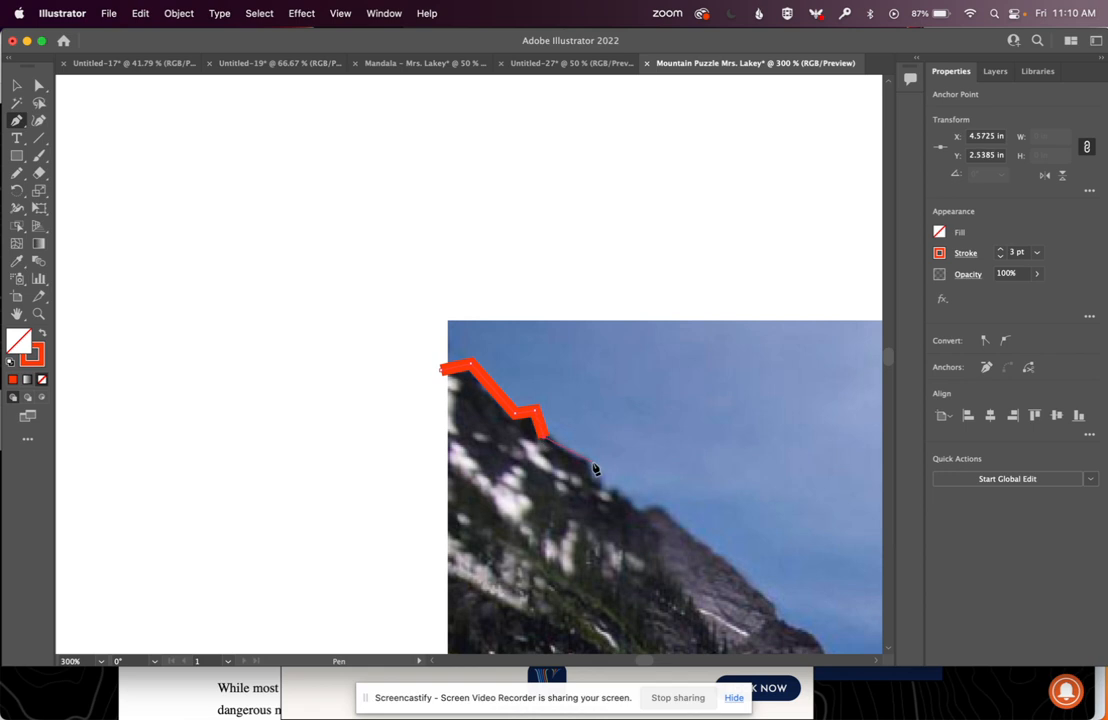
pyautogui.click(595, 467)
pyautogui.hscroll(5, 595, 467)
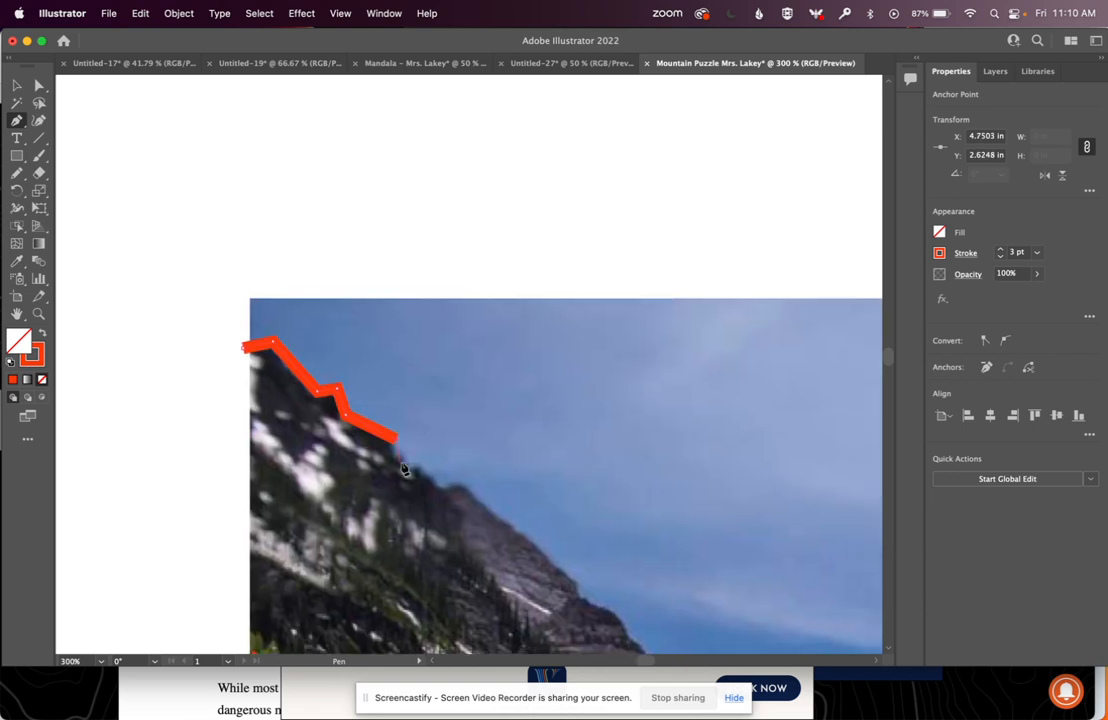
pyautogui.click(452, 497)
# Continue the left mountain path down the inner edge of the gray rock face and along the snow patches beneath it
pyautogui.scroll(-5, 452, 497)
pyautogui.hscroll(4, 452, 497)
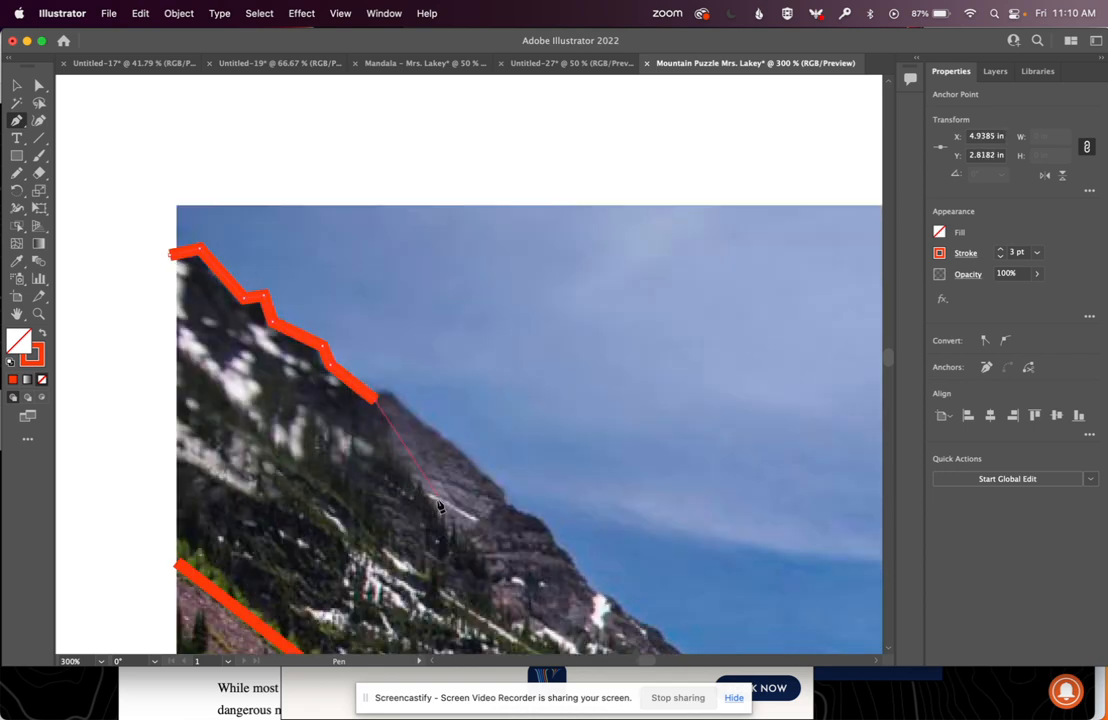
pyautogui.click(427, 508)
pyautogui.click(461, 537)
pyautogui.scroll(-4, 461, 537)
pyautogui.hscroll(4, 461, 537)
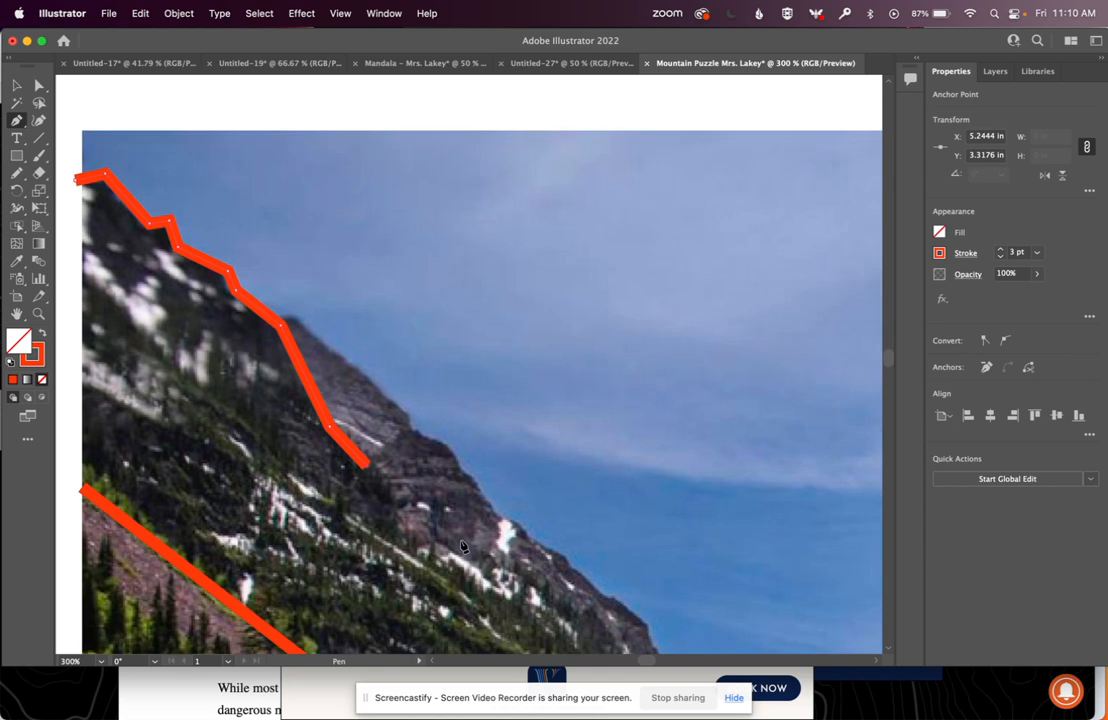
pyautogui.click(405, 540)
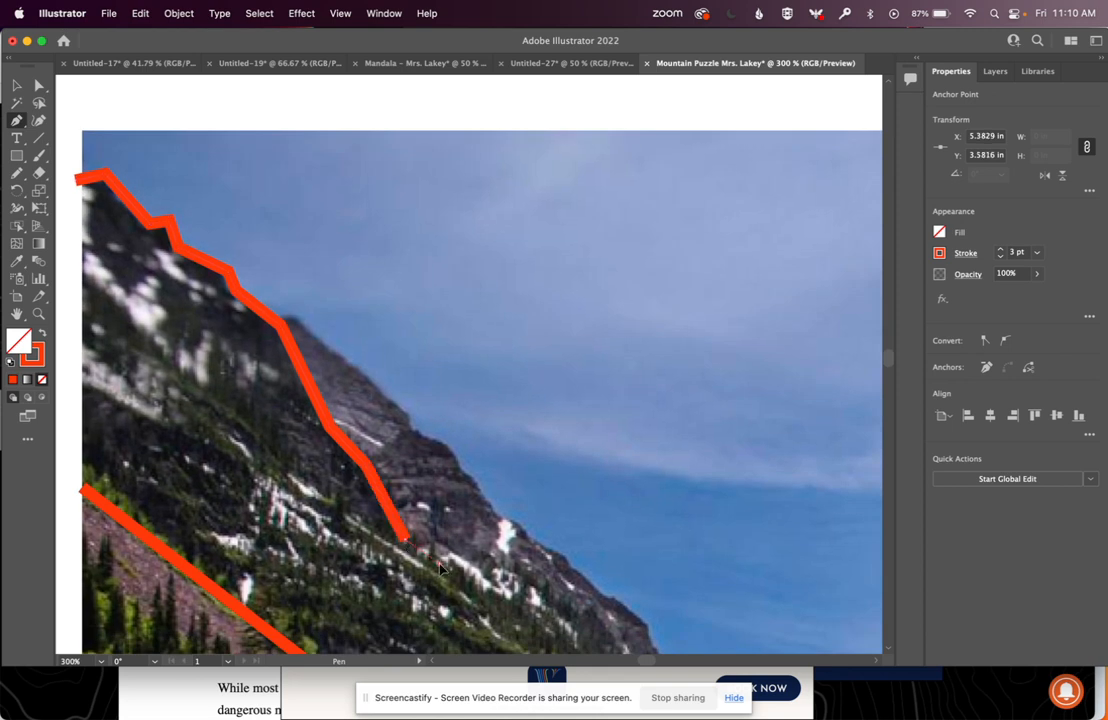
pyautogui.click(436, 560)
pyautogui.scroll(-4, 436, 560)
pyautogui.hscroll(3, 436, 560)
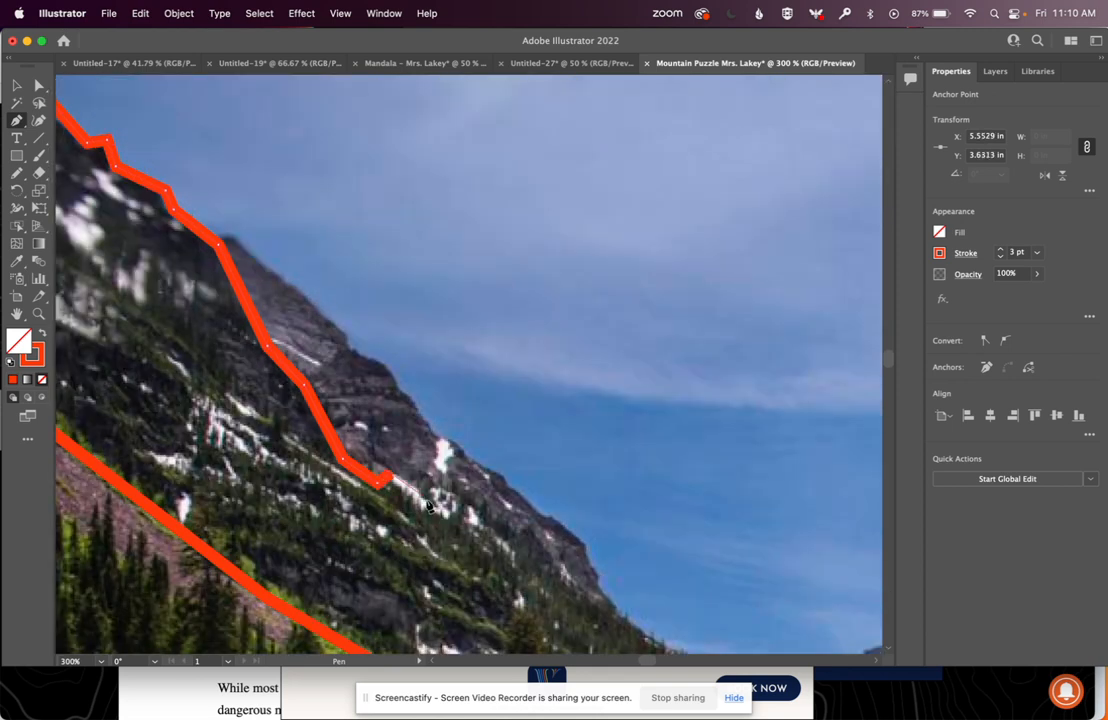
pyautogui.click(390, 470)
pyautogui.click(428, 510)
pyautogui.click(460, 515)
# Zigzag the left mountain path through the lower end of the rock face and bring it down onto the tree-covered skyline
pyautogui.scroll(-4, 460, 515)
pyautogui.hscroll(5, 460, 515)
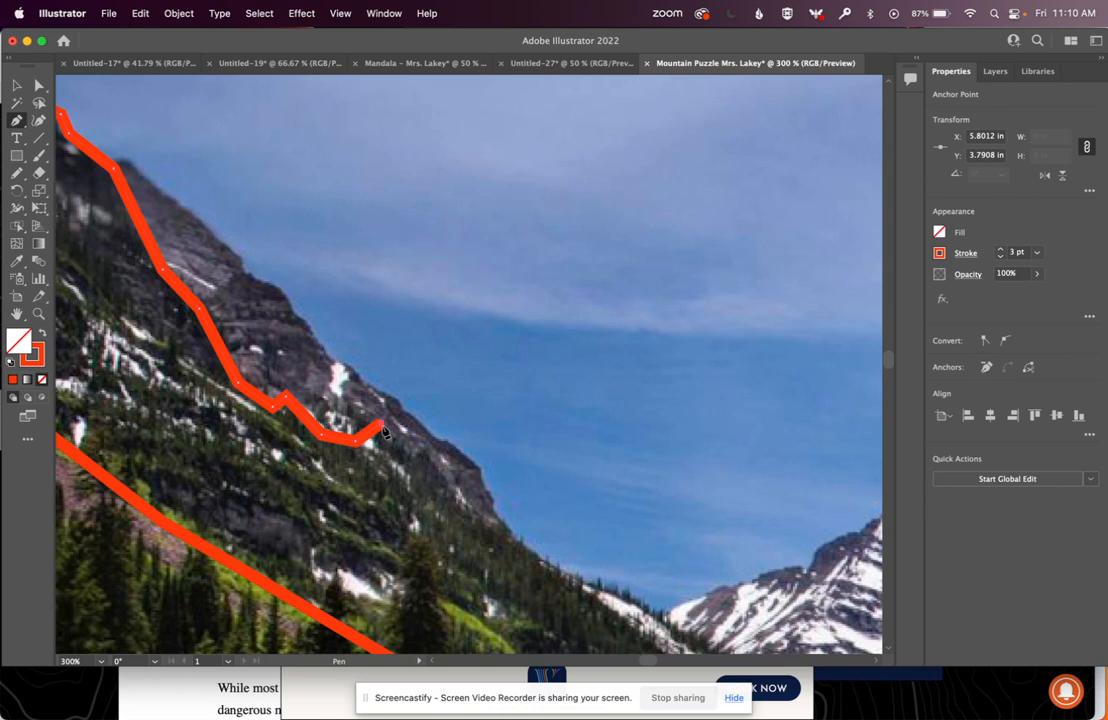
pyautogui.click(382, 420)
pyautogui.click(393, 457)
pyautogui.click(420, 445)
pyautogui.click(460, 500)
pyautogui.scroll(-4, 460, 500)
pyautogui.hscroll(6, 400, 480)
pyautogui.click(406, 493)
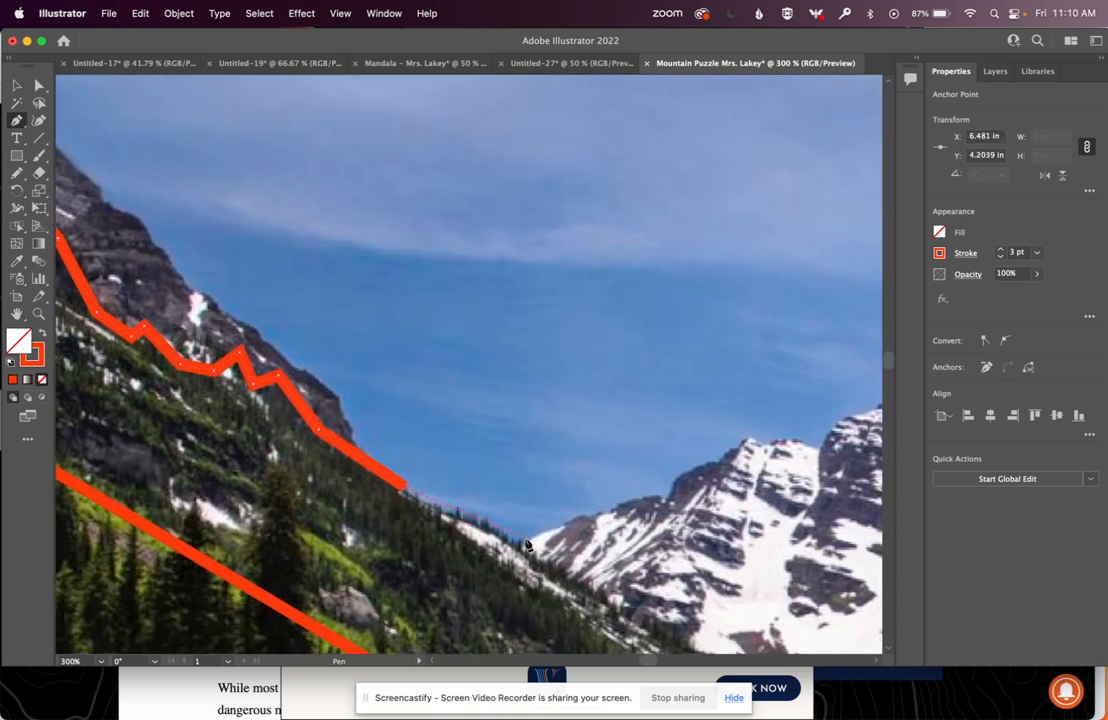
# Extend the path down the left mountain's wooded ridge to the foot of the snowy peaks
pyautogui.scroll(-5, 406, 493)
pyautogui.hscroll(3, 406, 493)
pyautogui.click(451, 487)
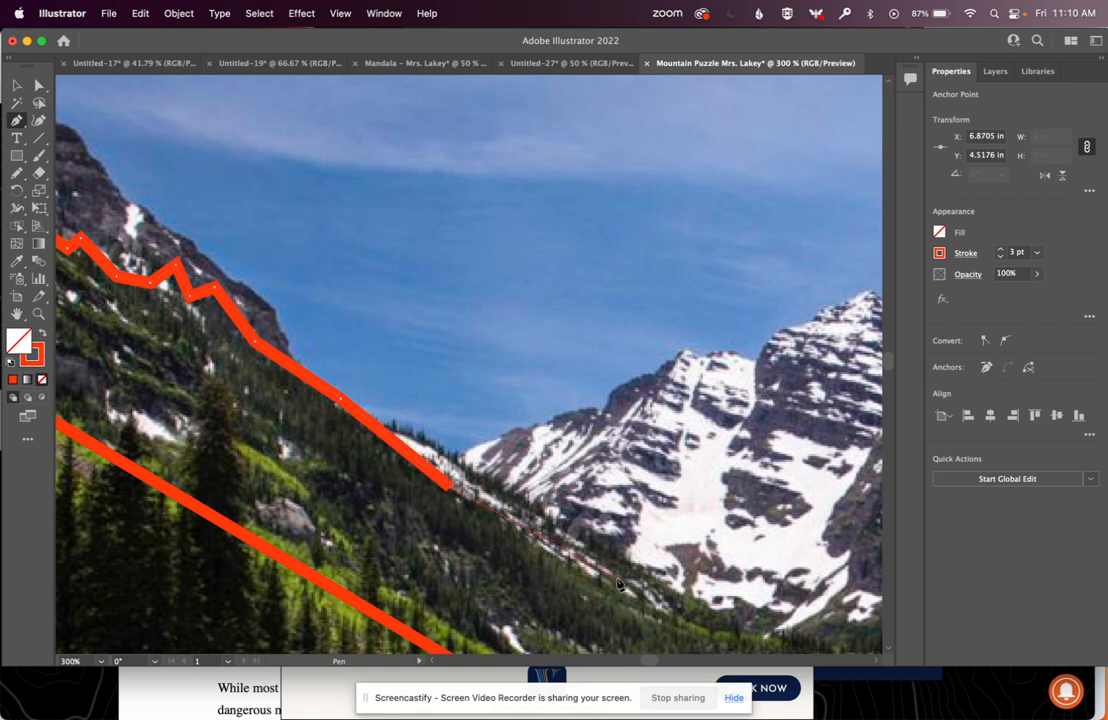
pyautogui.click(606, 595)
pyautogui.hscroll(5, 606, 595)
pyautogui.scroll(-3, 606, 595)
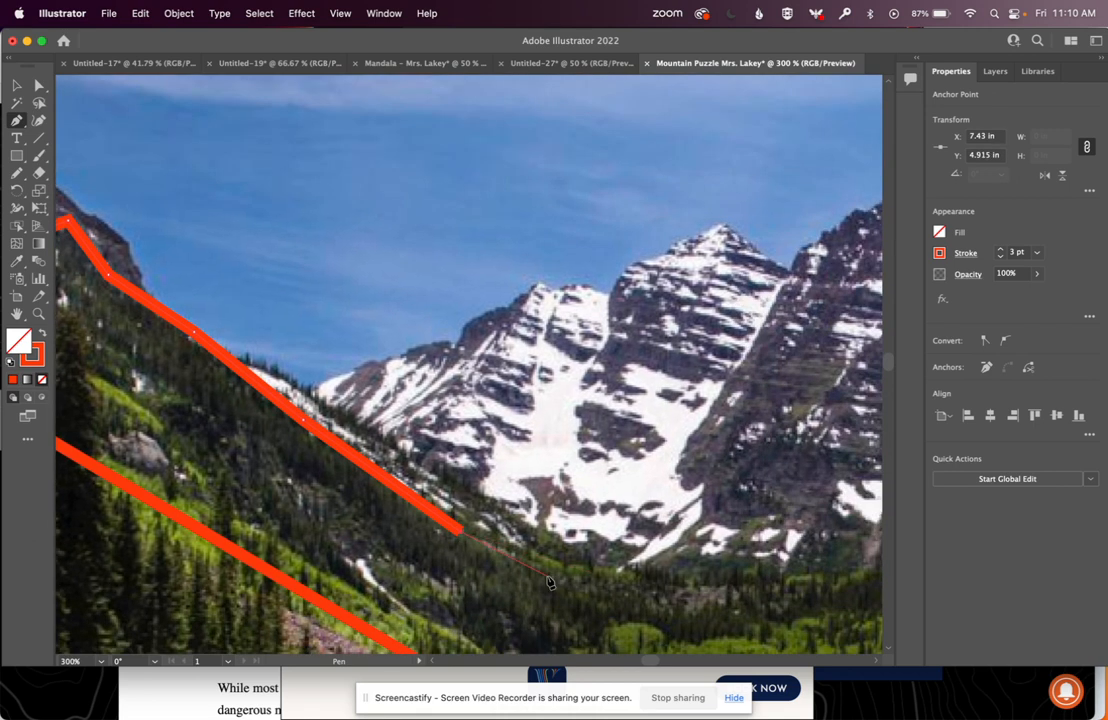
pyautogui.click(543, 560)
pyautogui.click(675, 583)
# Carry the path along the dark tree line below the snowy peaks and down to the right mountain's middle-slope path
pyautogui.hscroll(5, 676, 570)
pyautogui.scroll(-1, 676, 570)
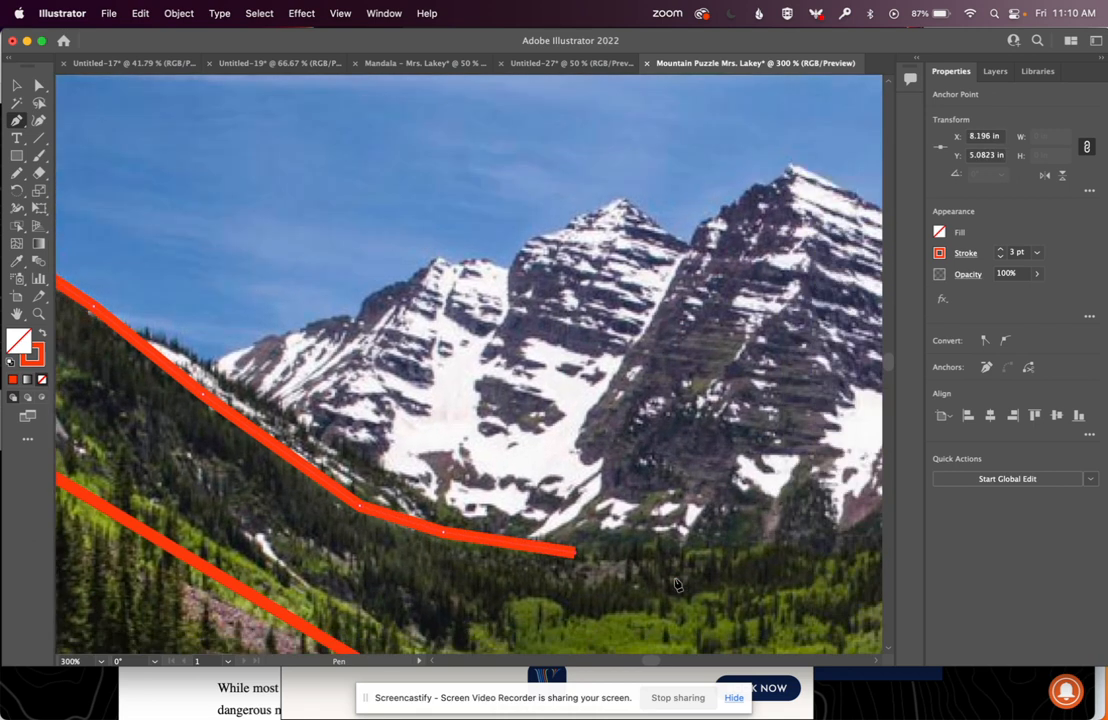
pyautogui.click(677, 545)
pyautogui.hscroll(5, 677, 545)
pyautogui.scroll(-2, 677, 545)
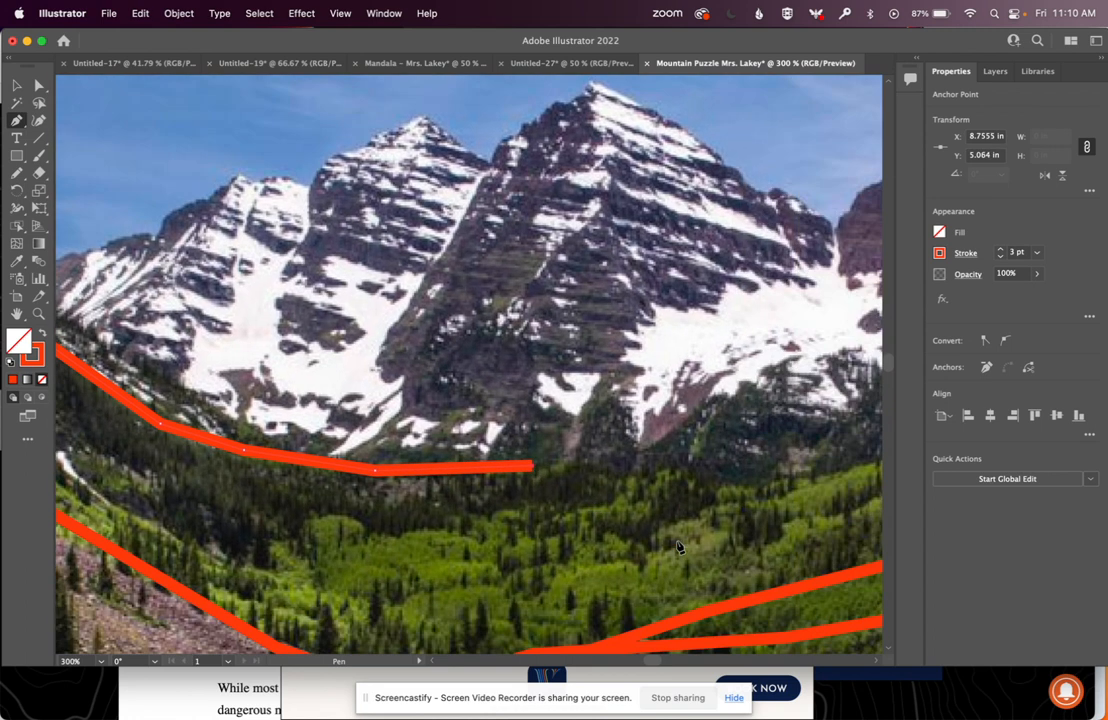
pyautogui.click(632, 490)
pyautogui.click(743, 536)
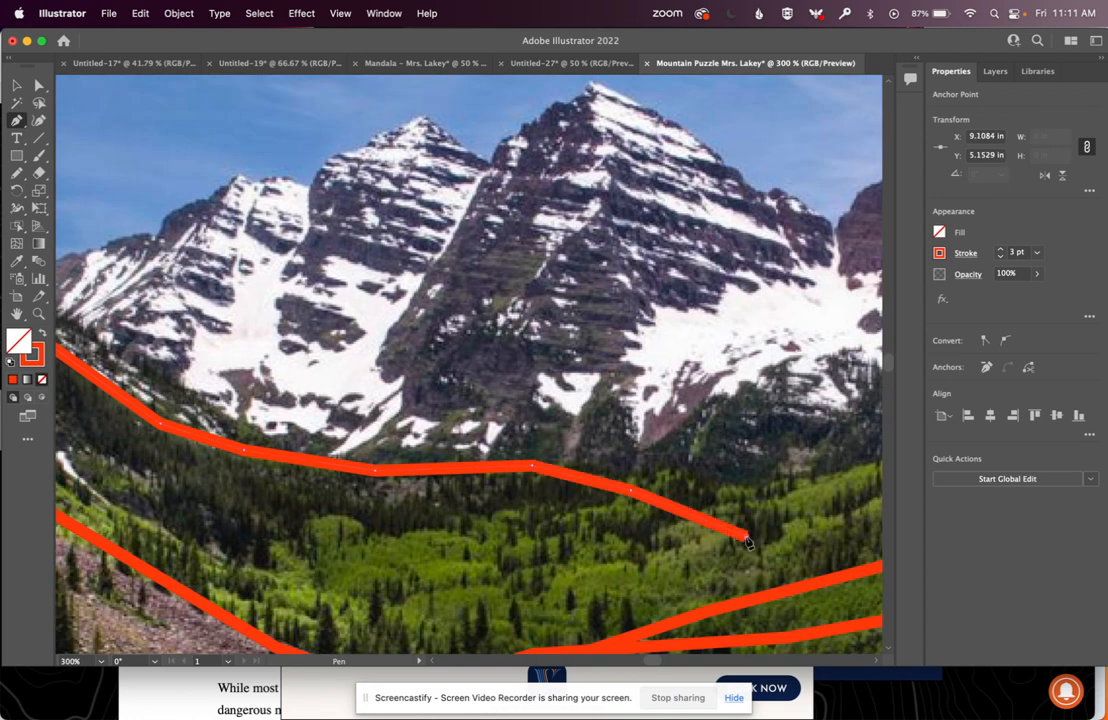
pyautogui.click(831, 580)
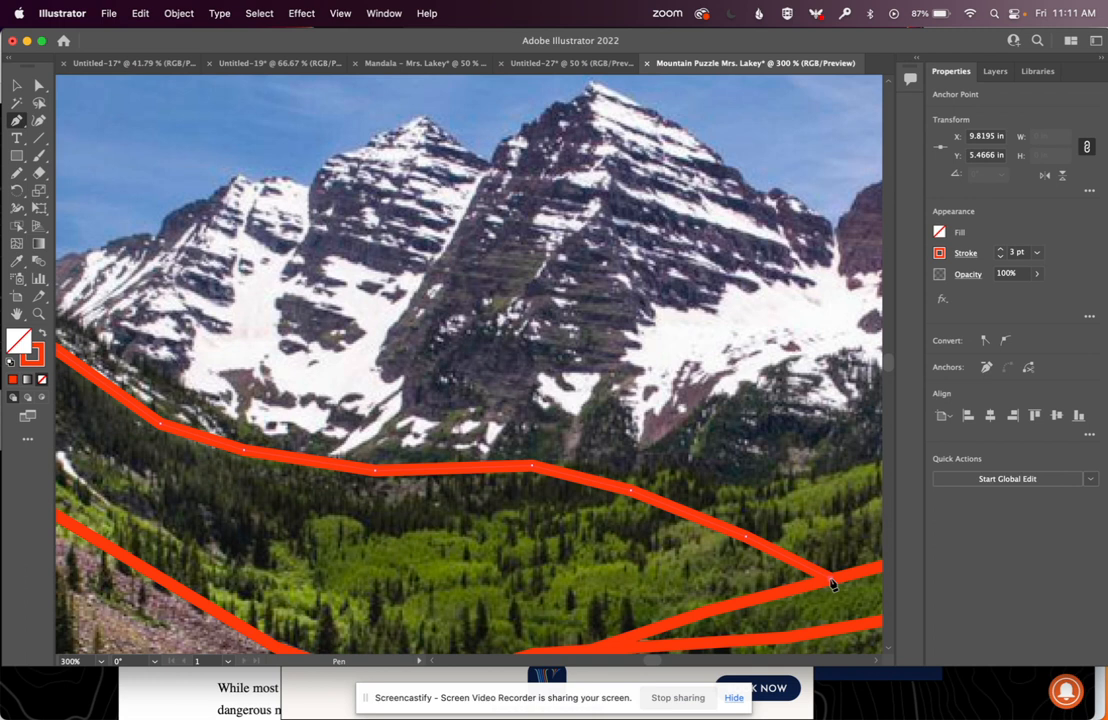
pyautogui.press('super+0')
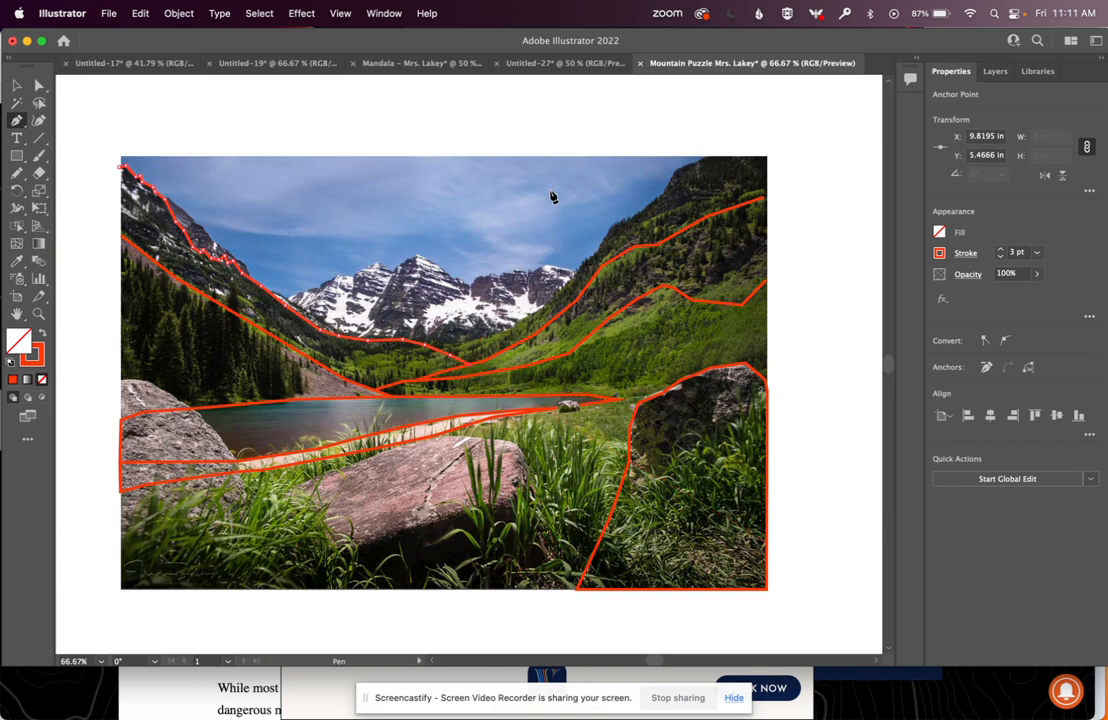
# Trace the right mountain's skyline from the photo's top edge down to the tree-line path below the snowy peaks
pyautogui.click(706, 158)
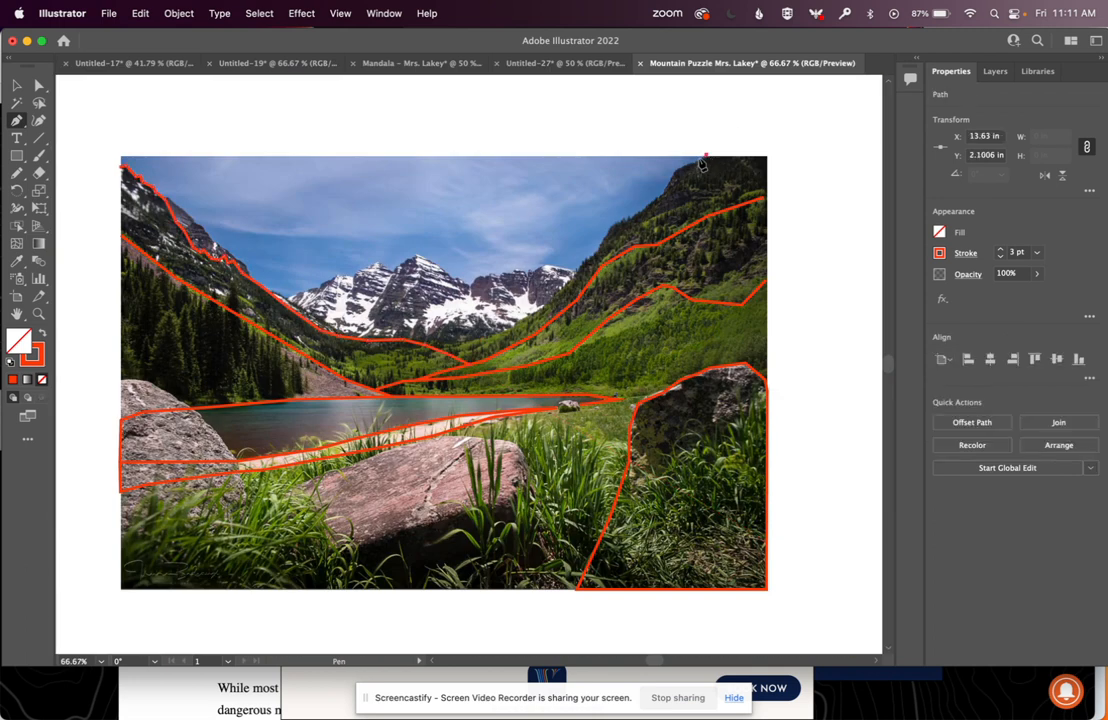
pyautogui.click(677, 169)
pyautogui.click(665, 203)
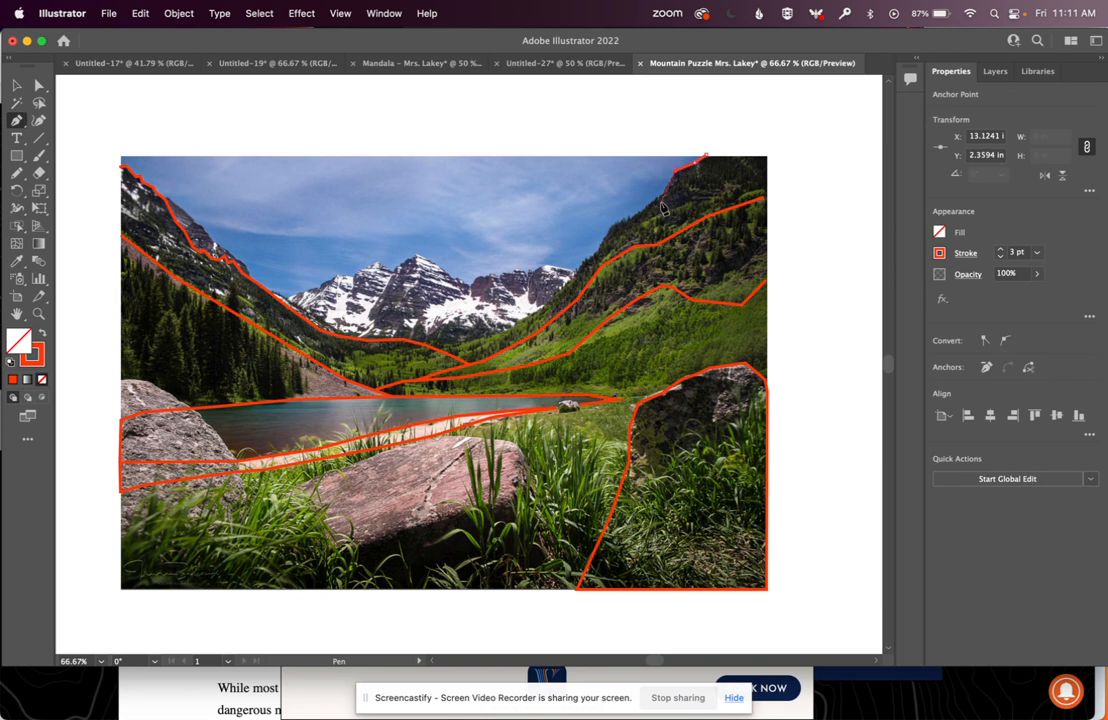
pyautogui.click(648, 219)
pyautogui.click(610, 237)
pyautogui.click(596, 257)
pyautogui.click(578, 260)
pyautogui.click(555, 296)
pyautogui.click(498, 334)
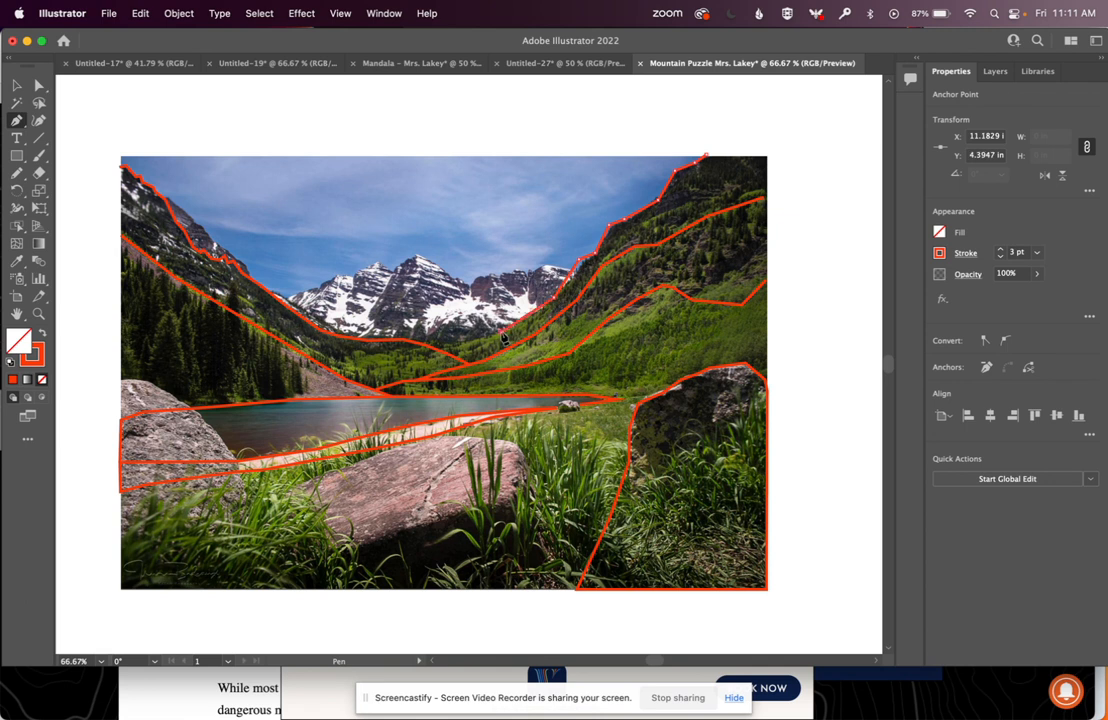
pyautogui.click(452, 350)
pyautogui.click(444, 354)
pyautogui.click(441, 357)
# Start a new path on the left ridge, trace the upper sky-side edge of the gray rock face, and undo the last point
pyautogui.click(141, 176)
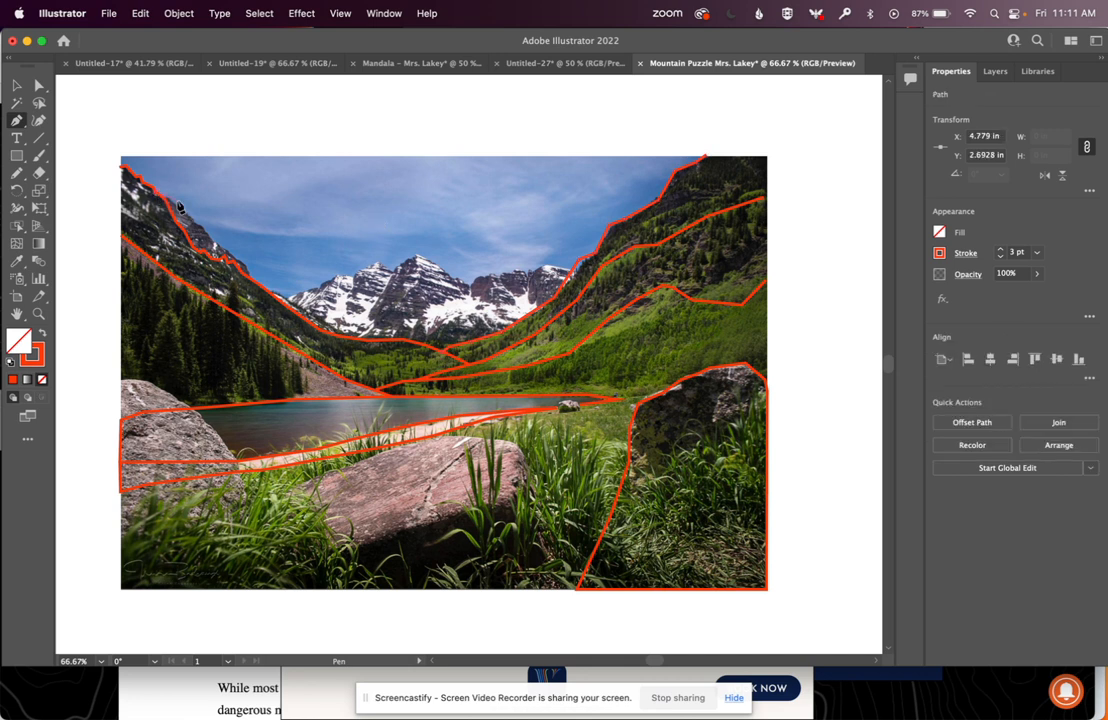
pyautogui.click(193, 223)
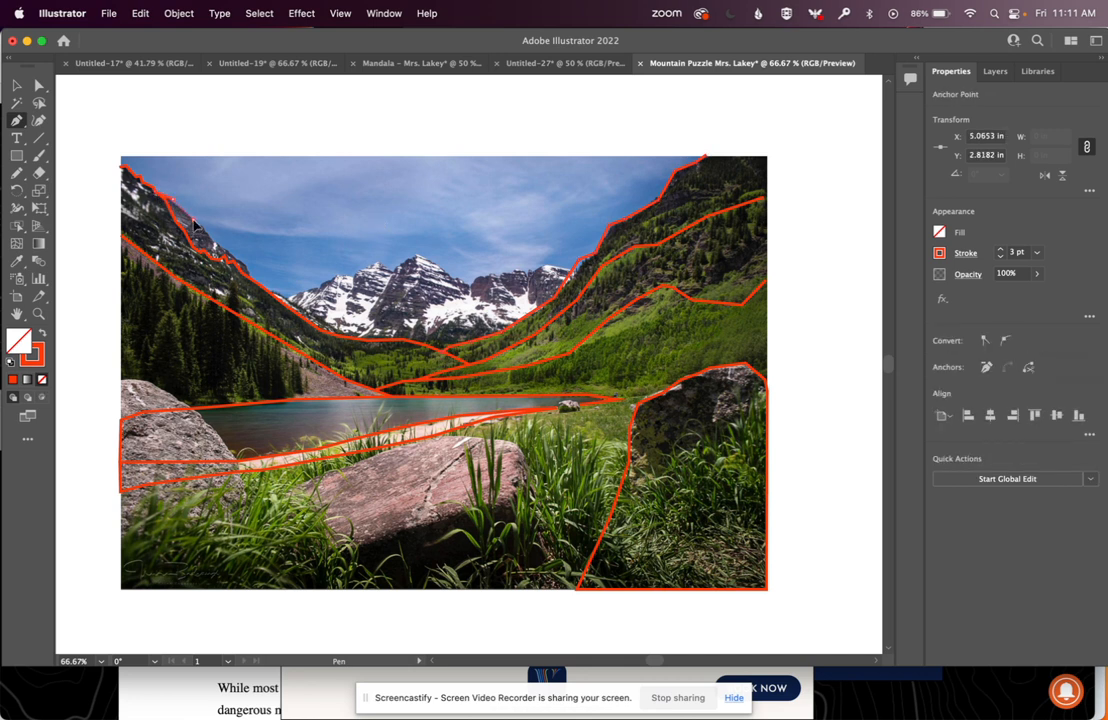
pyautogui.click(219, 247)
pyautogui.click(227, 253)
pyautogui.click(236, 259)
pyautogui.press('super+z')
# Continue the path down the lower sky-side edge of the gray rock face and end it on the existing left ridge path
pyautogui.press('super+equal')
pyautogui.press('super+equal')
pyautogui.press('super+equal')
pyautogui.press('super+equal')
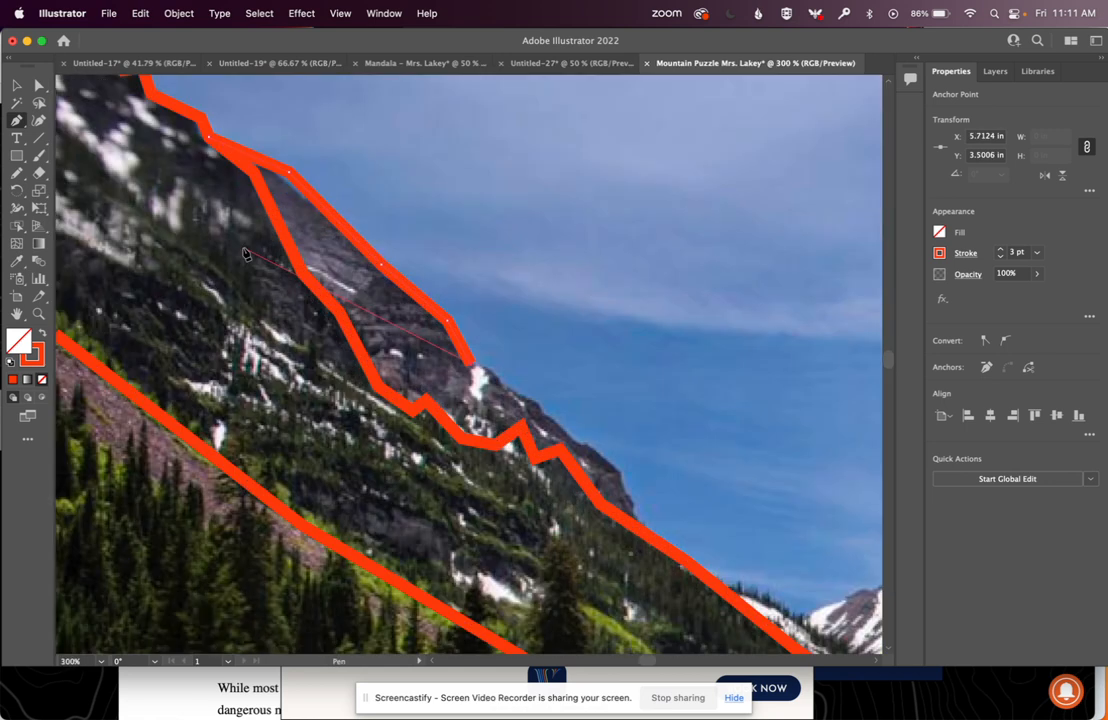
pyautogui.click(505, 366)
pyautogui.click(522, 395)
pyautogui.click(567, 418)
pyautogui.click(590, 450)
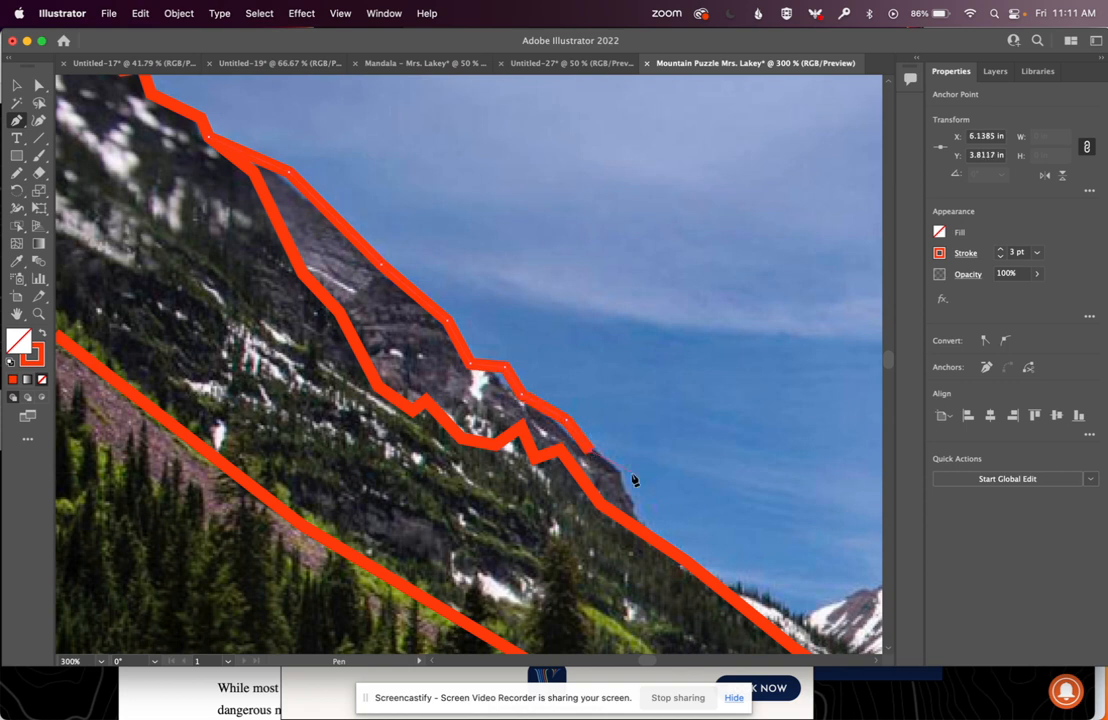
pyautogui.click(618, 472)
pyautogui.click(626, 491)
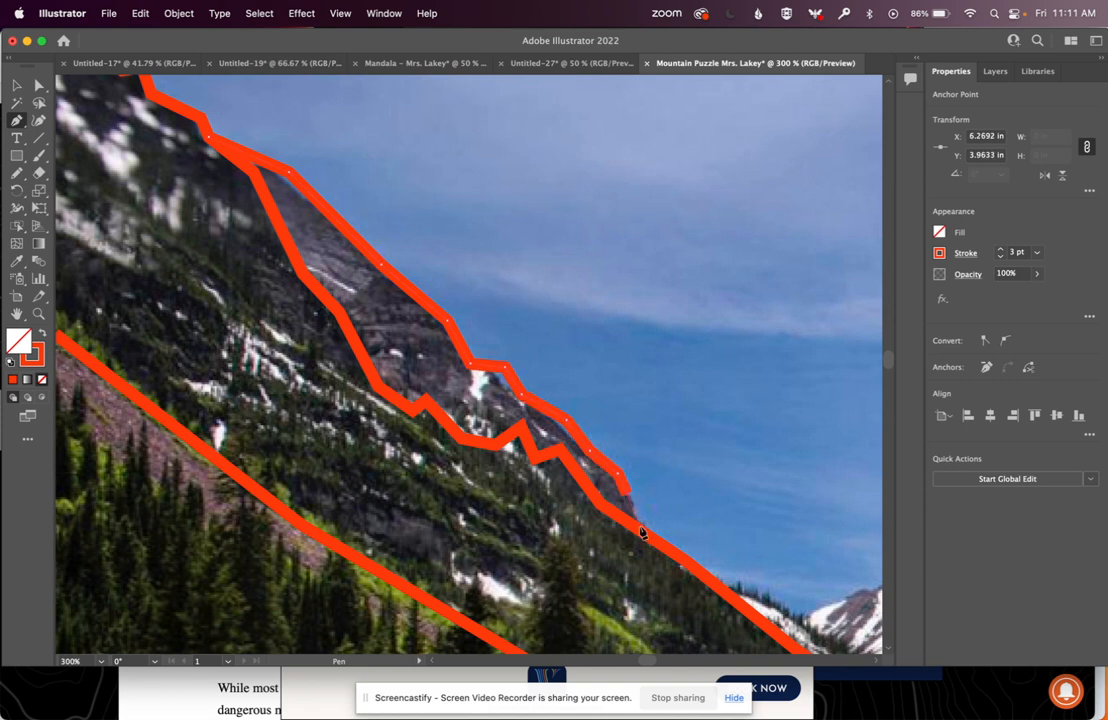
pyautogui.click(642, 530)
# Switch to the Selection tool and deselect the finished rock face path
pyautogui.hscroll(8, 642, 537)
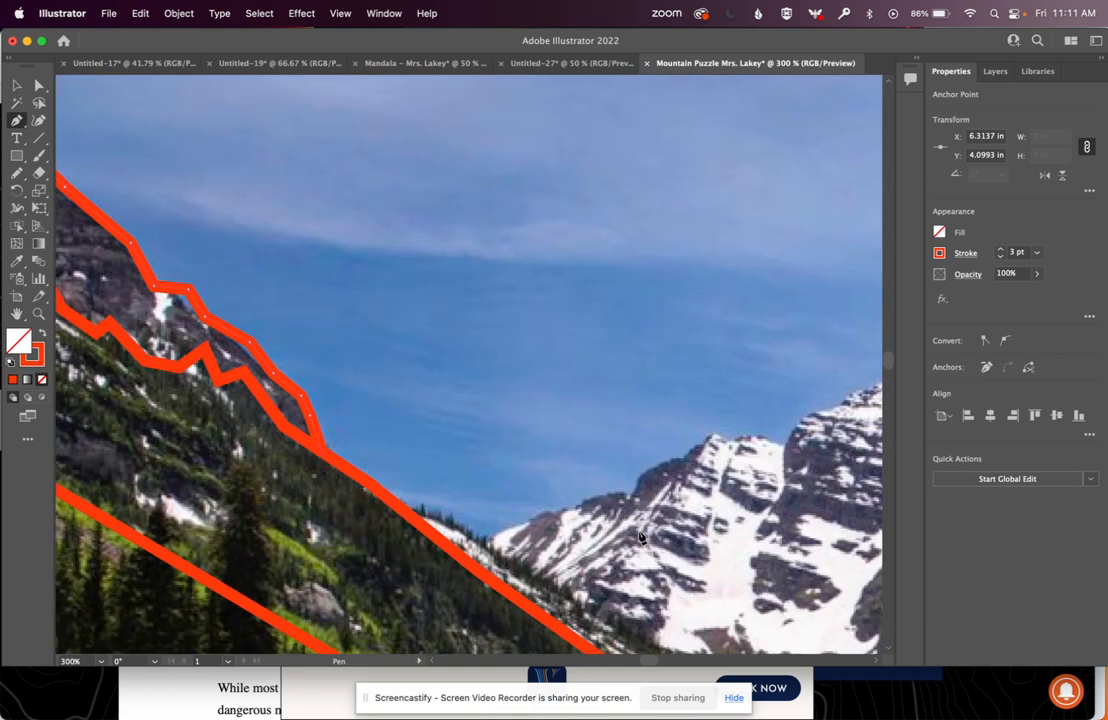
pyautogui.scroll(-4, 642, 537)
pyautogui.hscroll(4, 641, 537)
pyautogui.scroll(-3, 641, 537)
pyautogui.scroll(4, 641, 537)
pyautogui.hscroll(4, 641, 537)
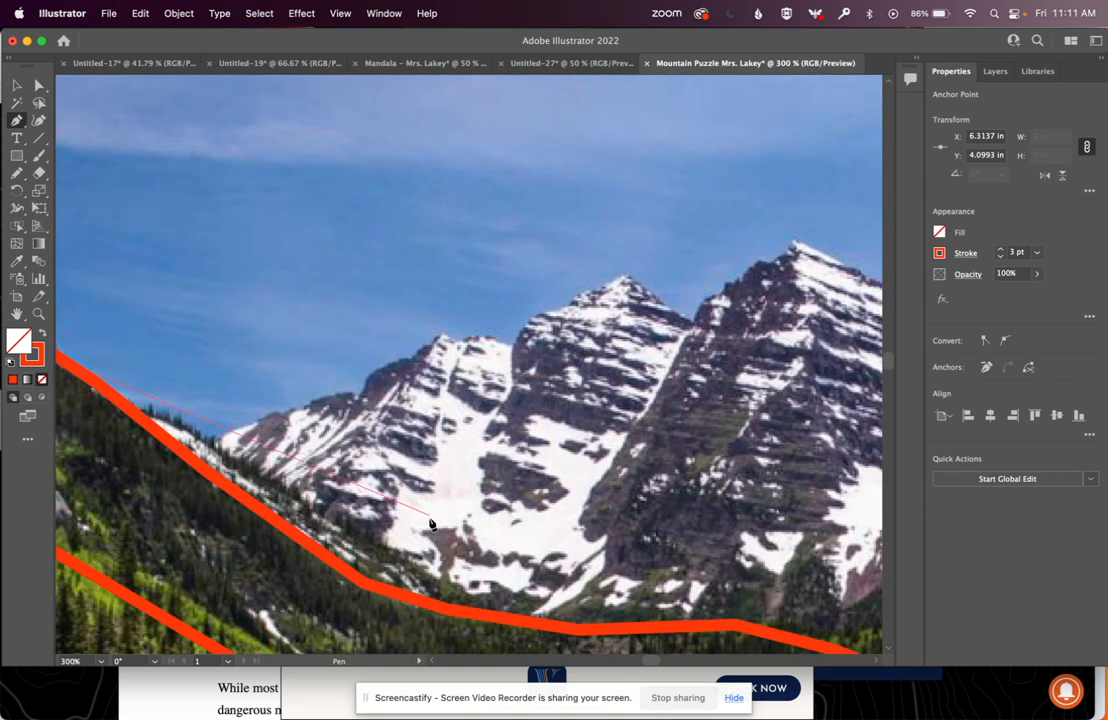
pyautogui.hscroll(-5, 280, 490)
pyautogui.scroll(1, 280, 490)
pyautogui.scroll(-5, 300, 518)
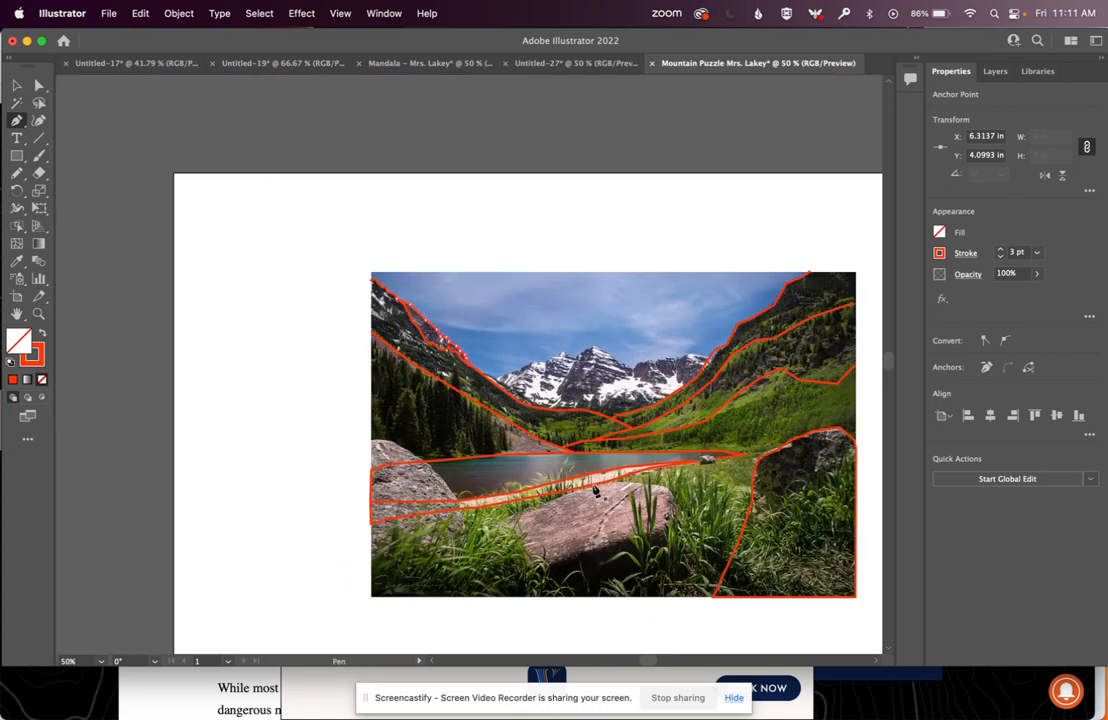
pyautogui.hscroll(5, 594, 488)
pyautogui.scroll(2, 518, 392)
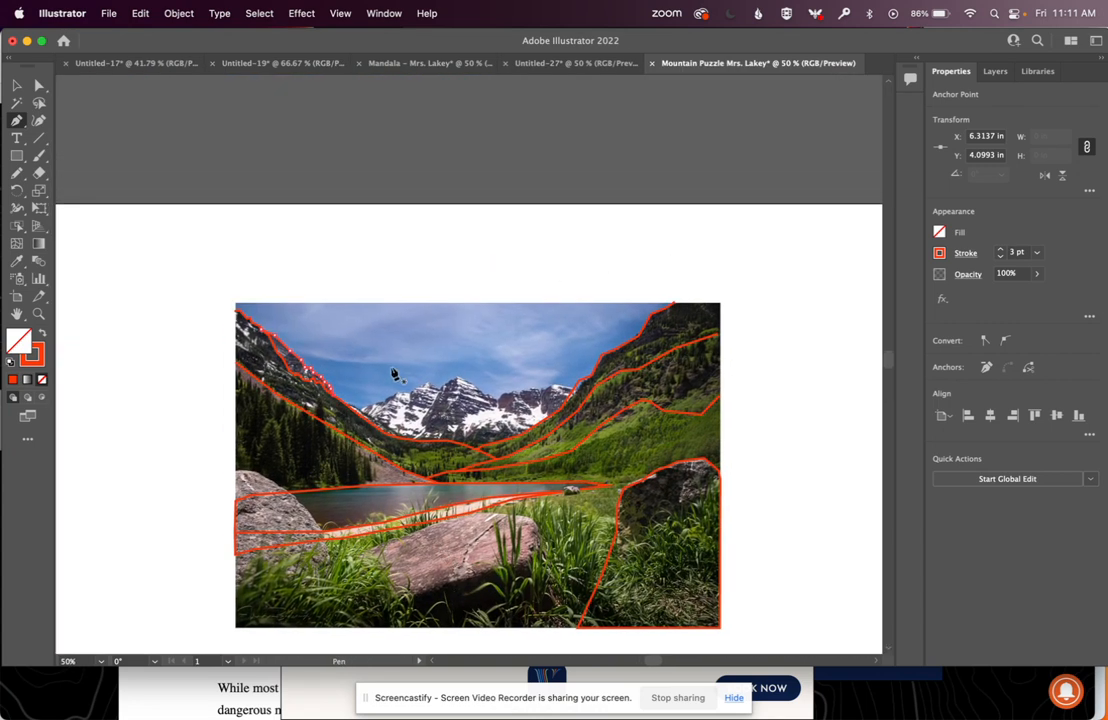
pyautogui.click(16, 86)
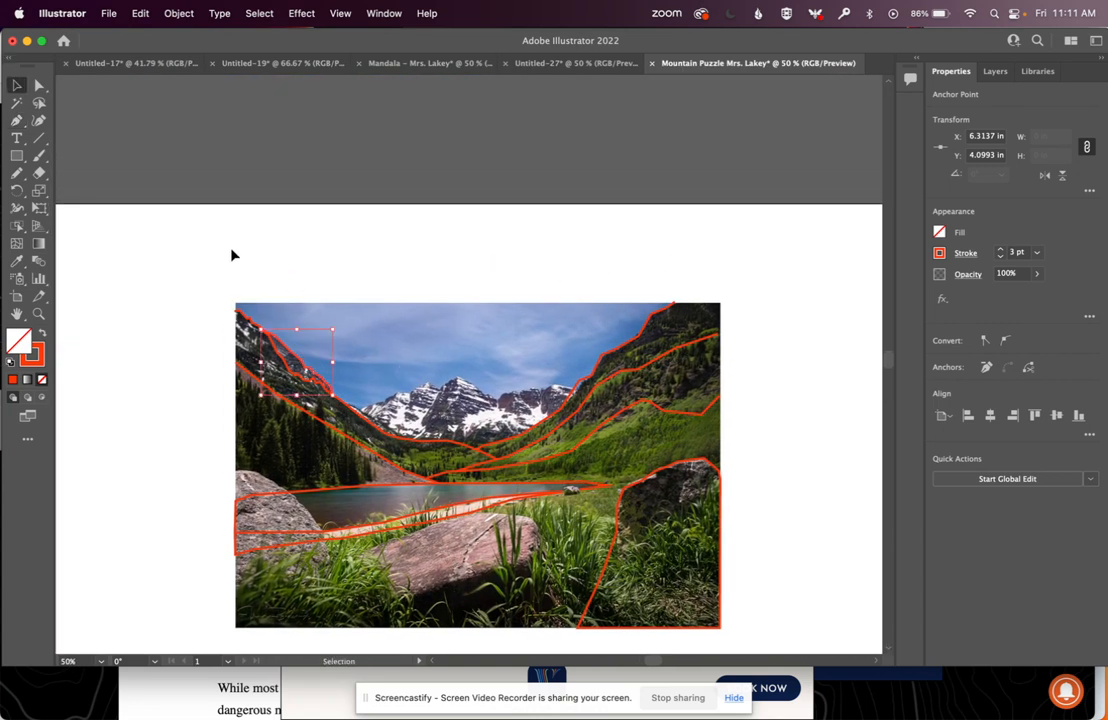
pyautogui.click(211, 271)
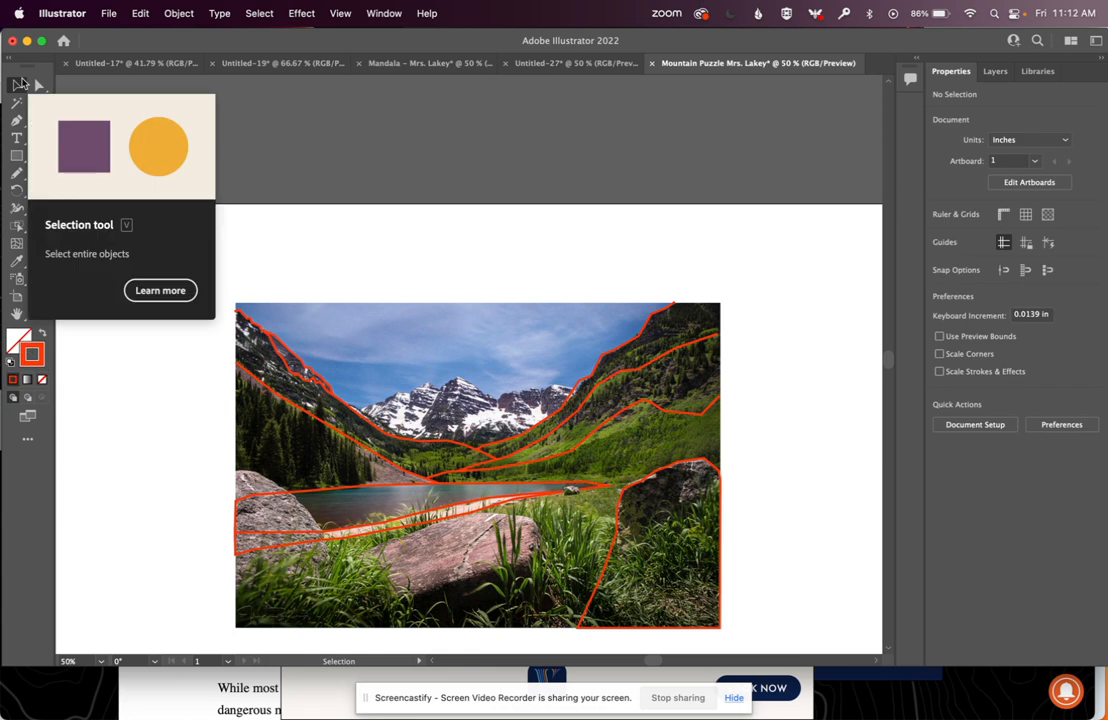
# Draw a frame rectangle about 11.61 by 7.83 in, starting at the photo's upper-left corner
pyautogui.press('super+a')
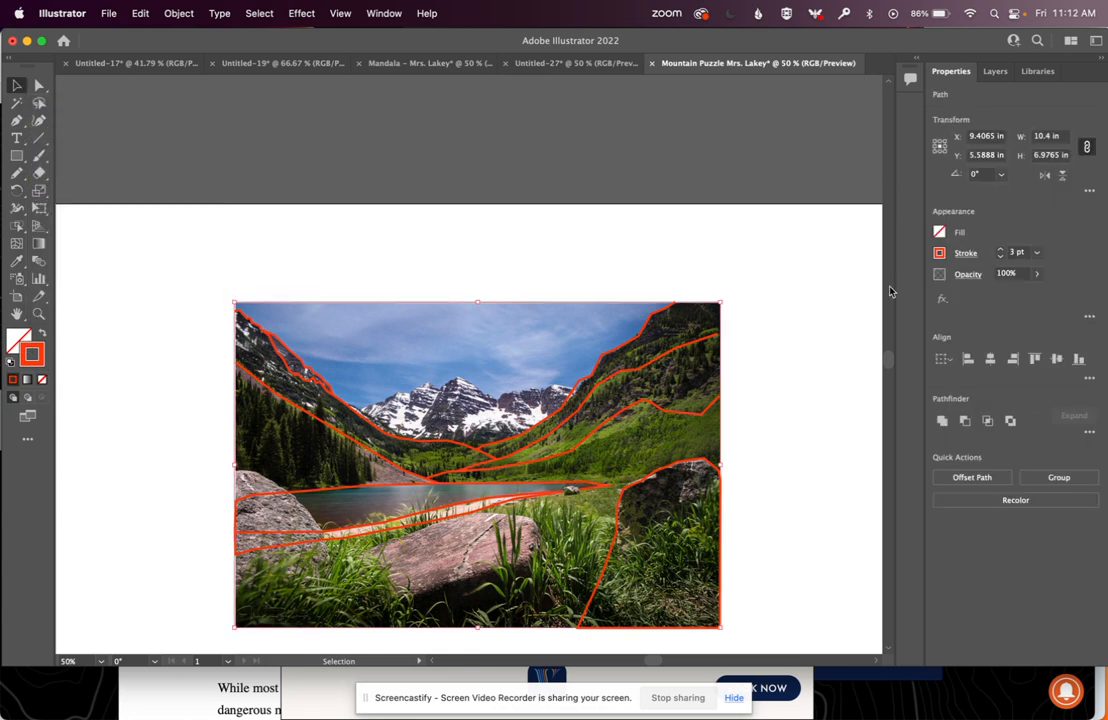
pyautogui.scroll(-5, 833, 314)
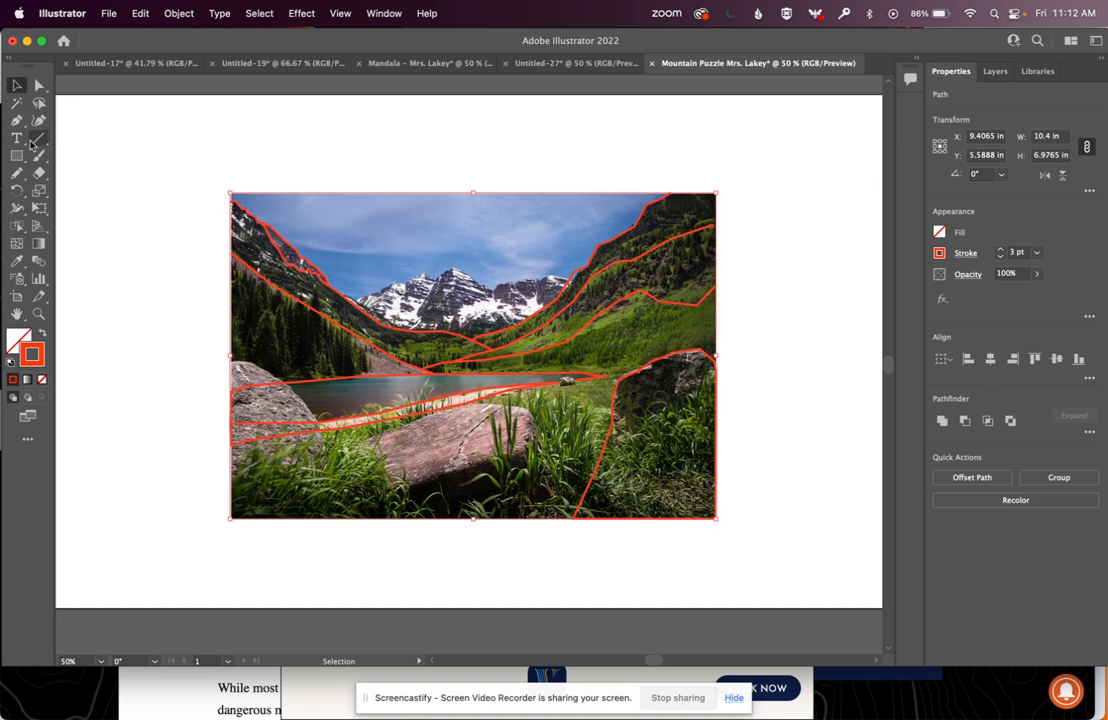
pyautogui.click(17, 157)
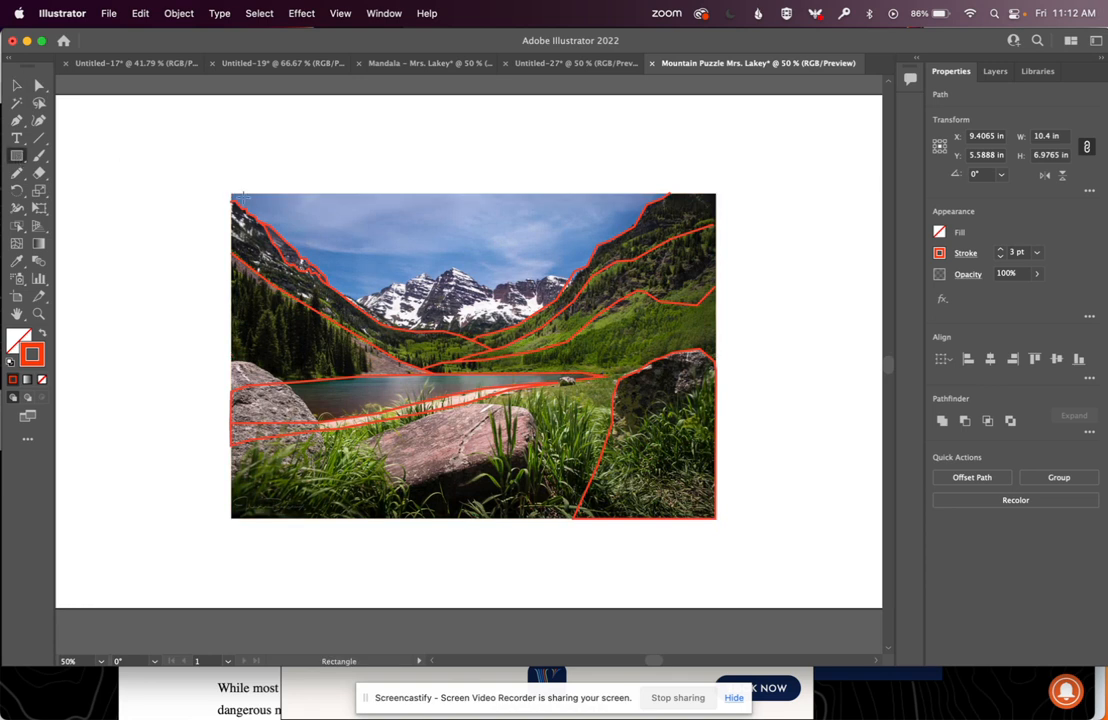
pyautogui.moveTo(230, 191)
pyautogui.mouseDown()
pyautogui.moveTo(350, 310)
pyautogui.moveTo(710, 508)
pyautogui.moveTo(740, 534)
pyautogui.moveTo(717, 520)
pyautogui.moveTo(742, 563)
pyautogui.moveTo(773, 557)
pyautogui.mouseUp()
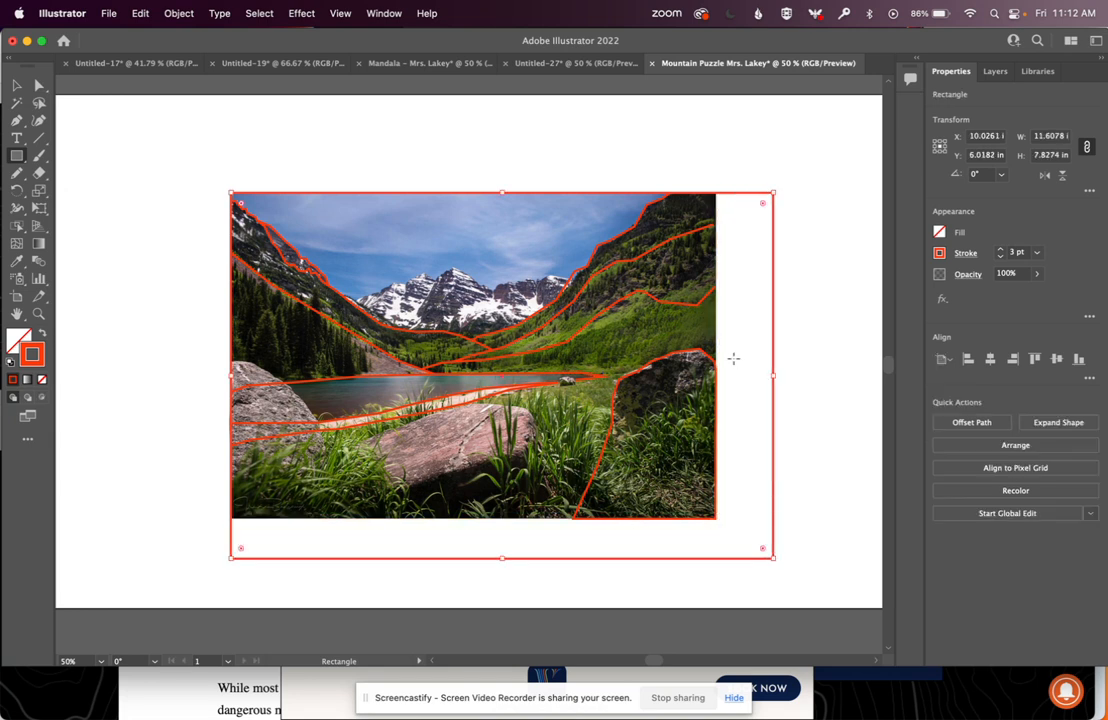
# Delete the right boulder path's bottom-right corner point and shrink the frame rectangle to the photo's edges, about 10.40 by 6.99 in
pyautogui.click(38, 86)
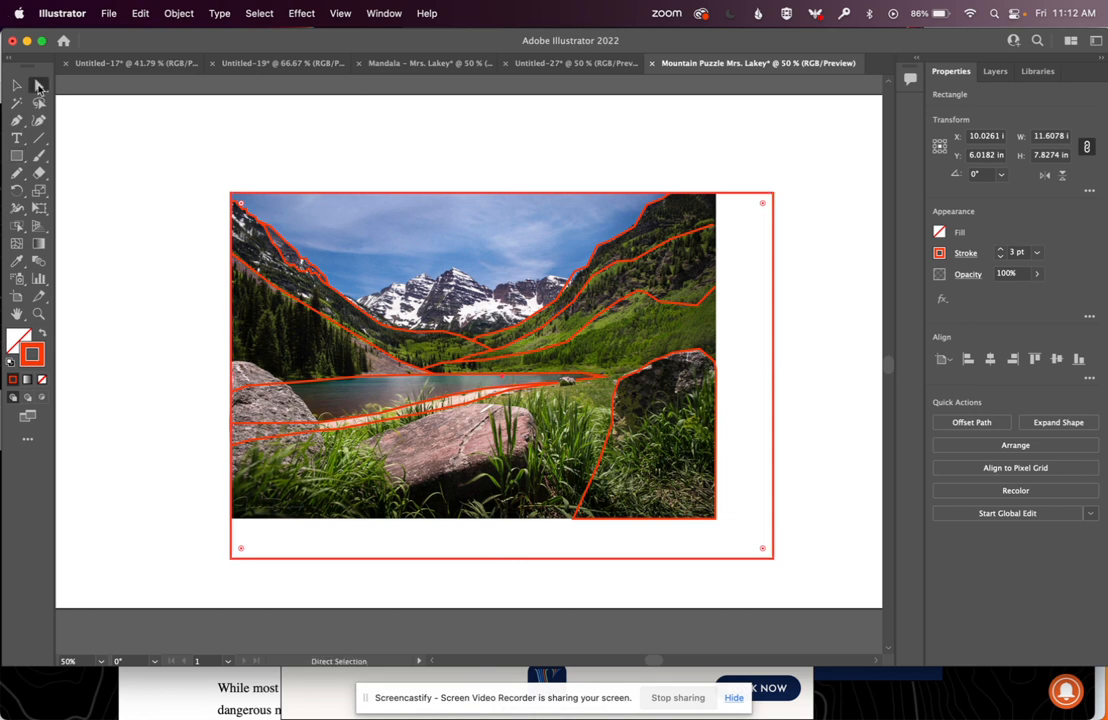
pyautogui.click(714, 521)
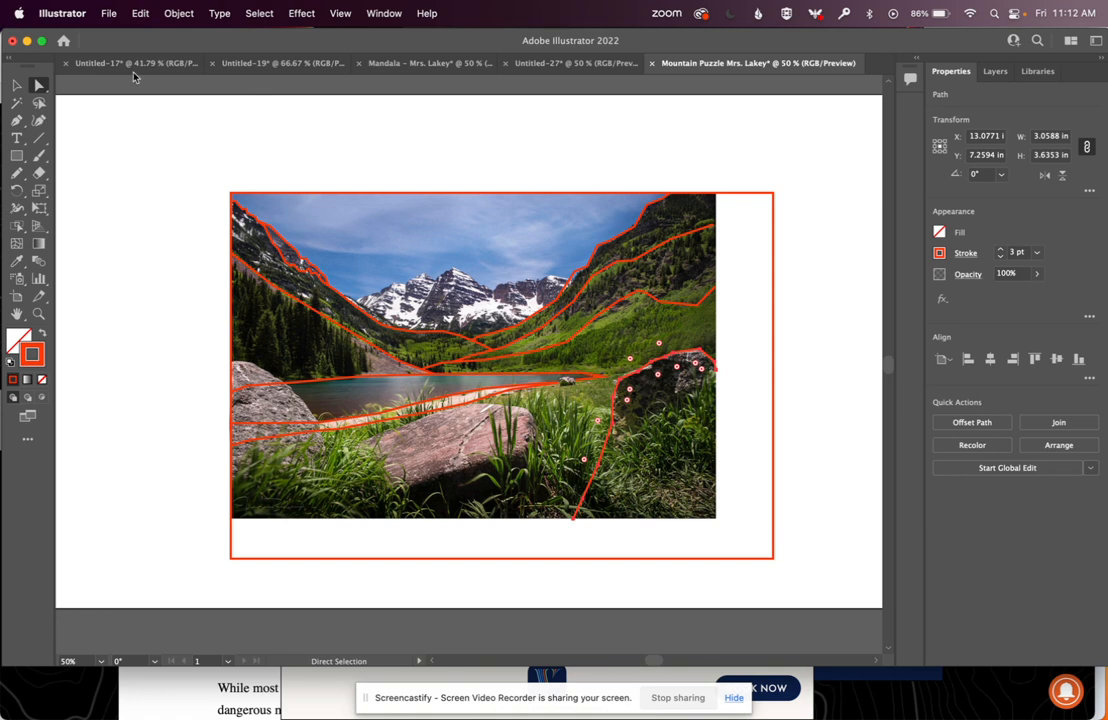
pyautogui.click(16, 85)
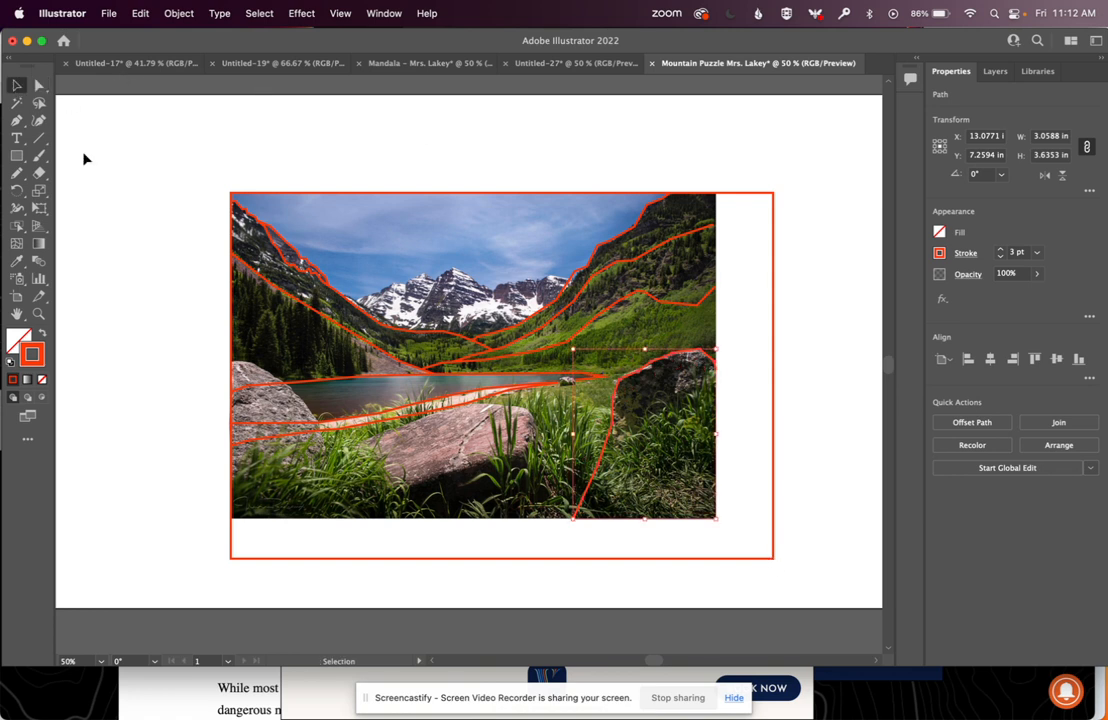
pyautogui.click(774, 442)
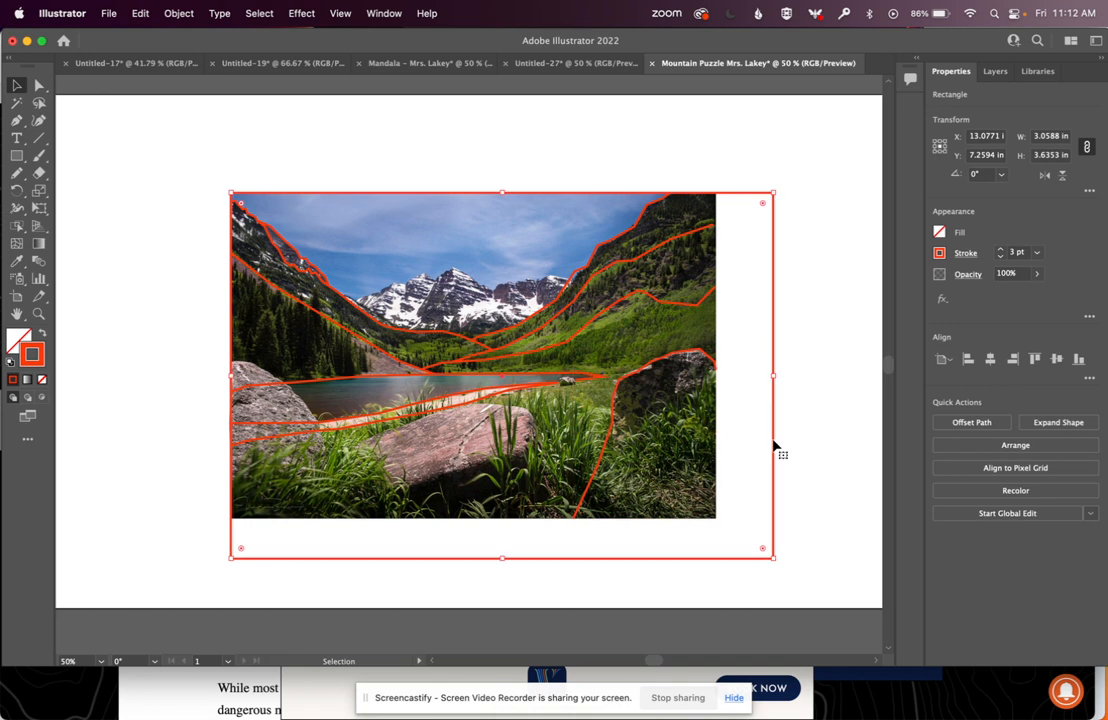
pyautogui.moveTo(774, 561); pyautogui.dragTo(718, 521)
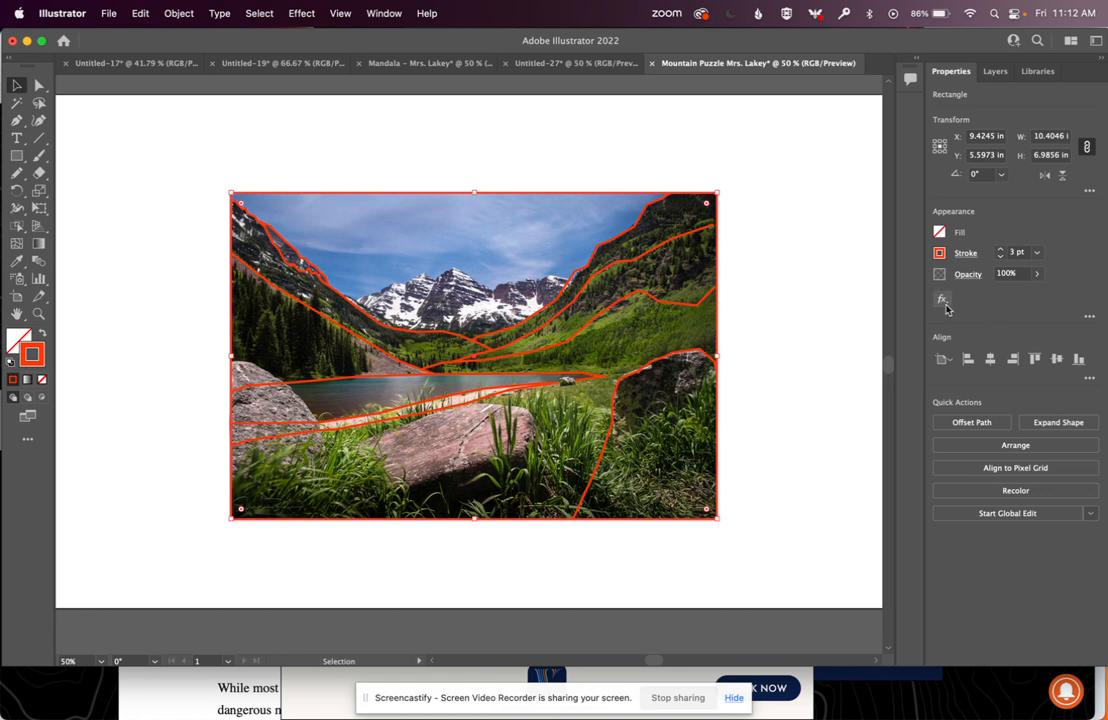
# Set the stroke weight of all the paths to 1 pt and deselect them
pyautogui.press('super+a')
pyautogui.click(1001, 256)
pyautogui.click(1001, 256)
pyautogui.click(1001, 256)
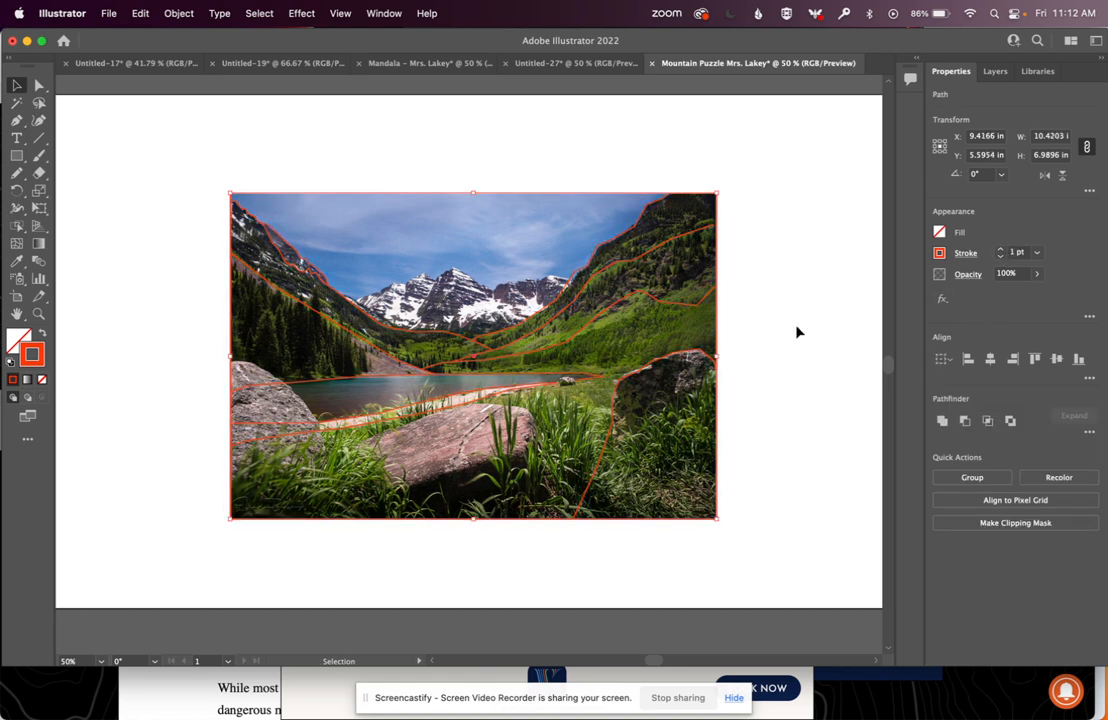
pyautogui.click(787, 351)
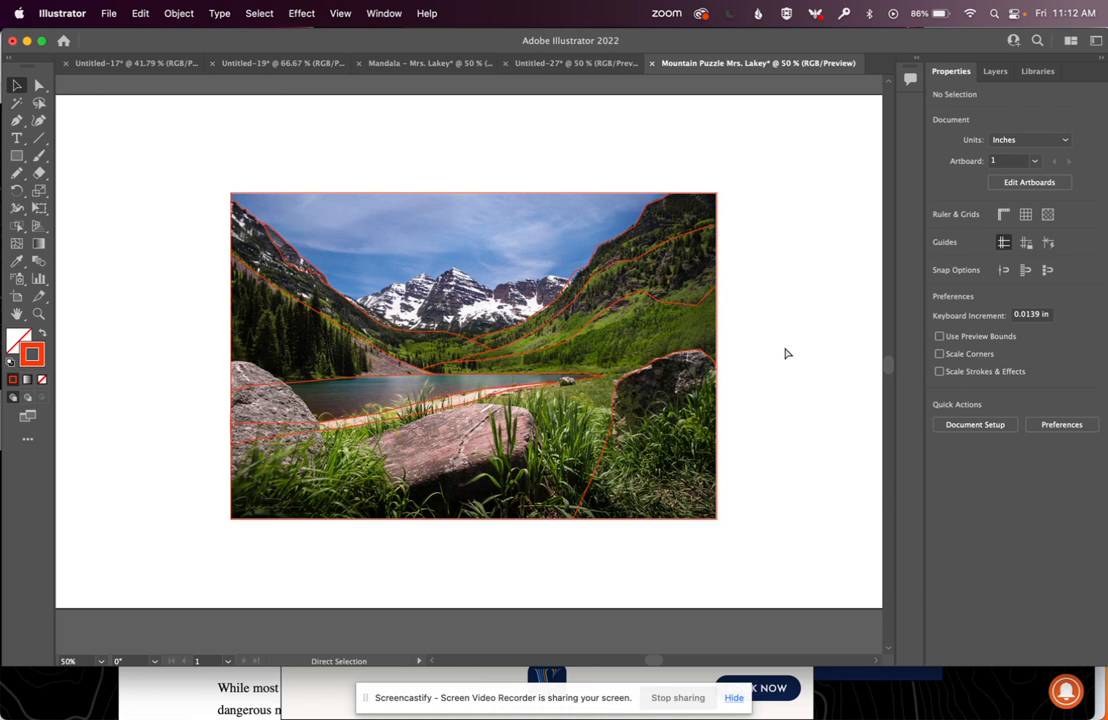
# Move the right ends of the lower green slope path and the boulder path onto the frame's right edge
pyautogui.press('super+equal')
pyautogui.press('super+equal')
pyautogui.press('super+equal')
pyautogui.hscroll(5, 786, 352)
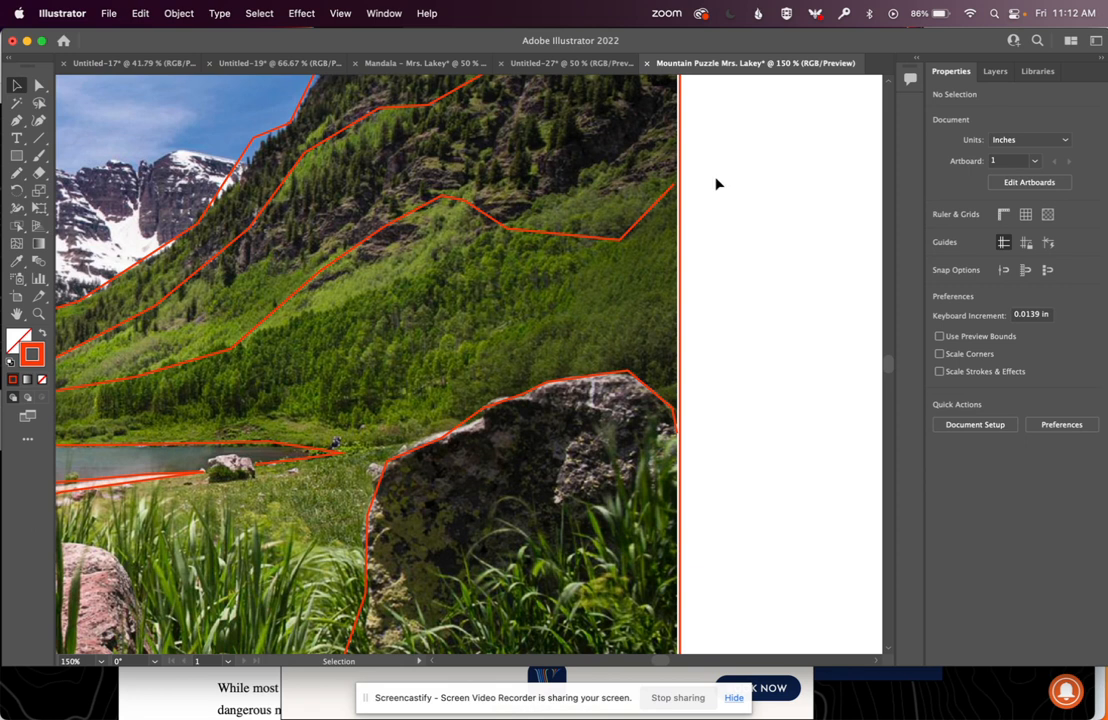
pyautogui.click(674, 188)
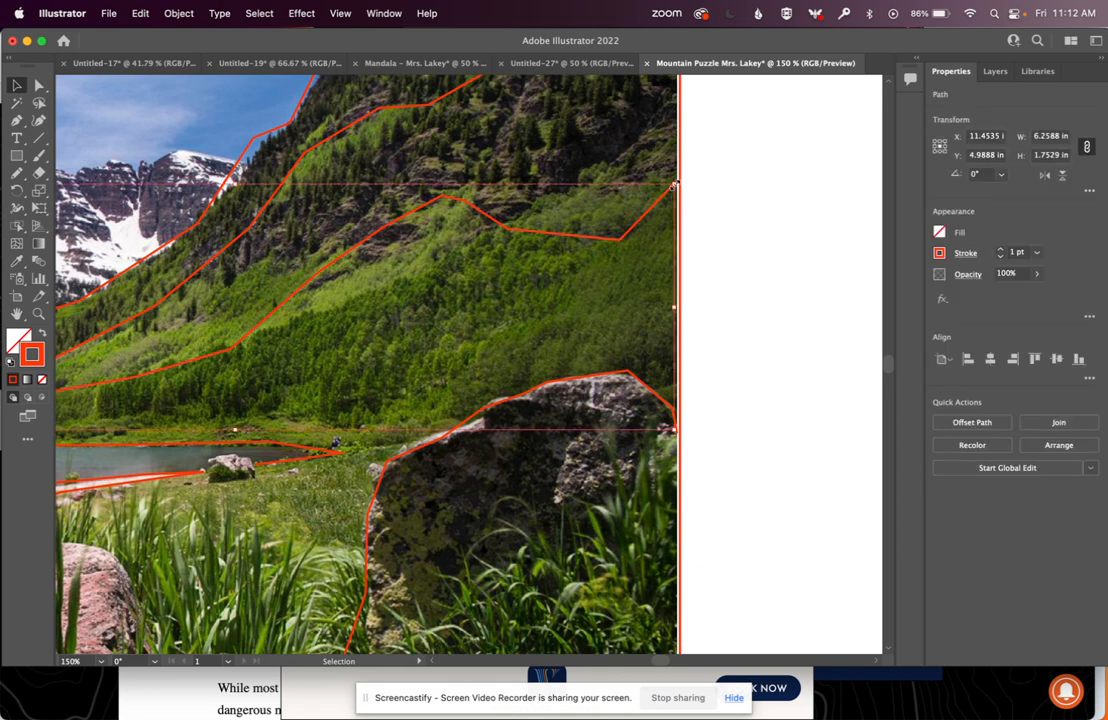
pyautogui.press('a')
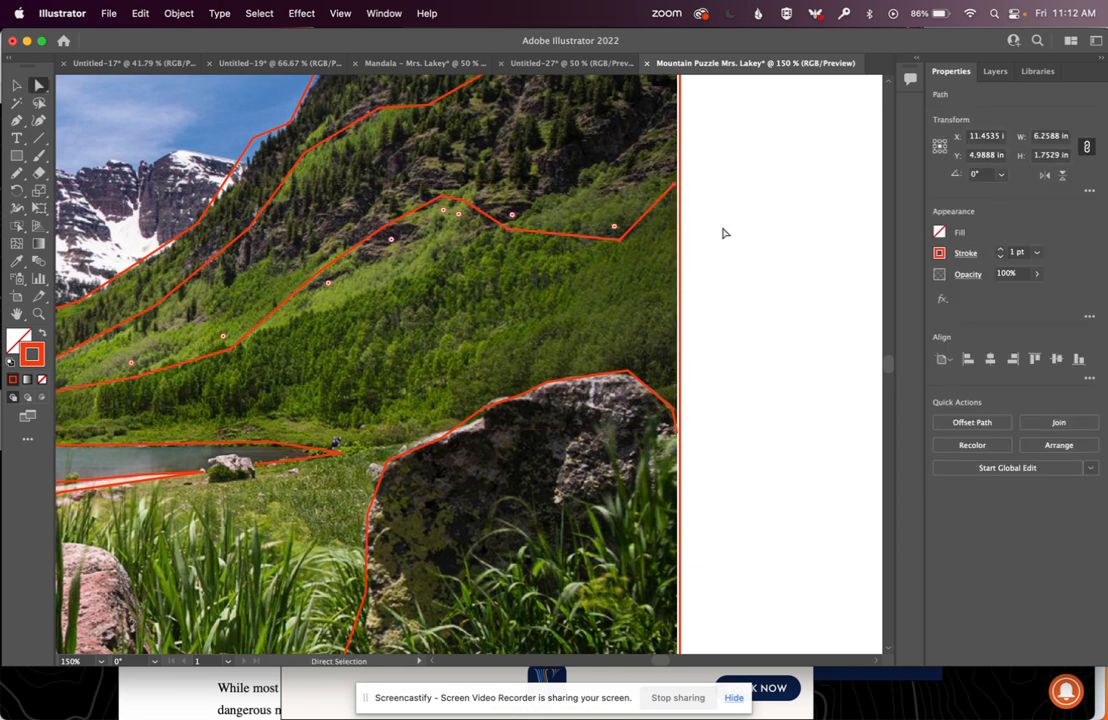
pyautogui.click(677, 184)
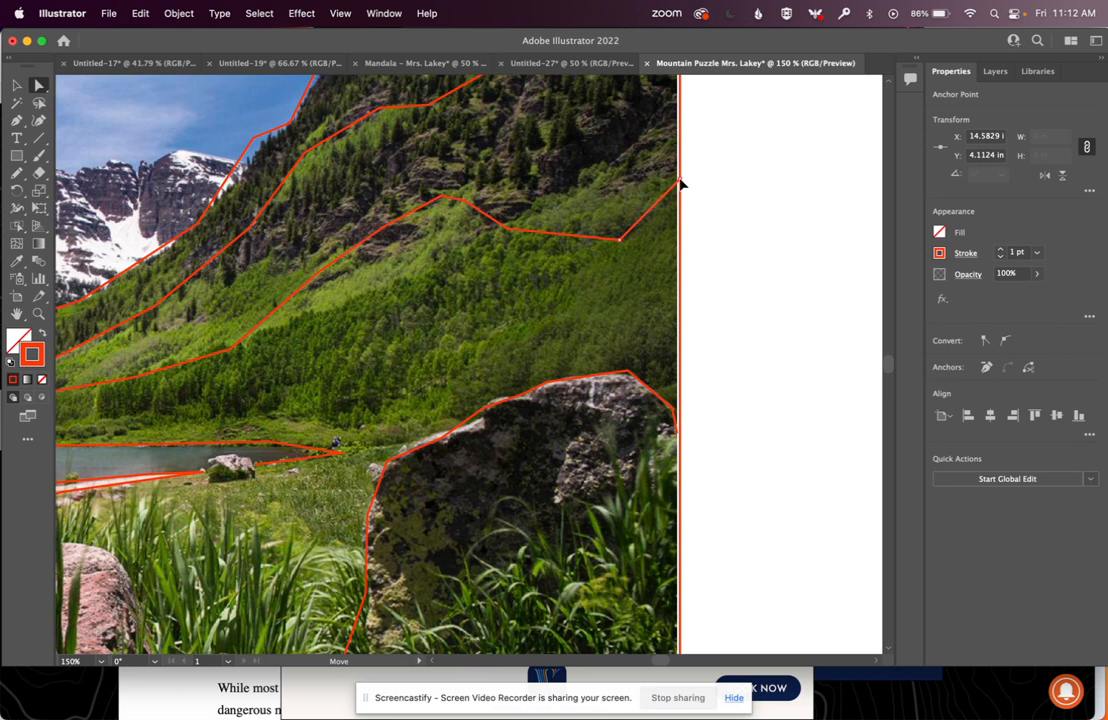
pyautogui.moveTo(680, 184); pyautogui.dragTo(682, 184)
pyautogui.scroll(-2, 682, 184)
pyautogui.moveTo(661, 337); pyautogui.dragTo(665, 341)
# Move the left end point of the lower green slope path onto the left mountain's slope path above the lake
pyautogui.hscroll(-10, 667, 345)
pyautogui.scroll(3, 667, 345)
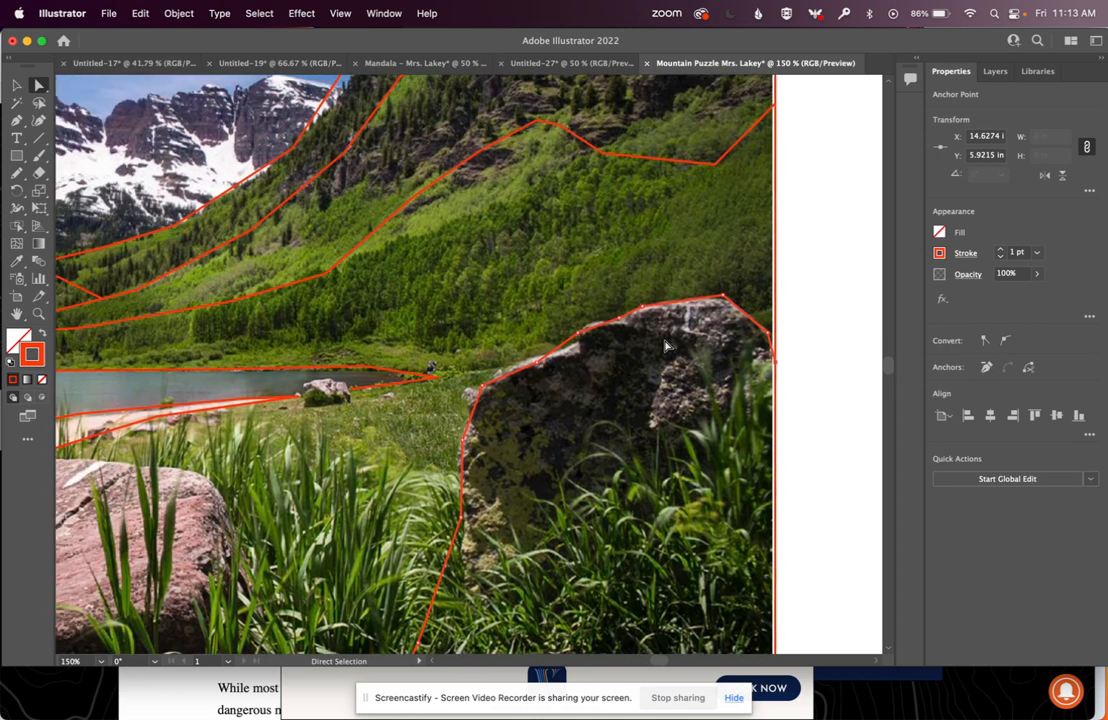
pyautogui.hscroll(-10, 667, 346)
pyautogui.scroll(-2, 667, 346)
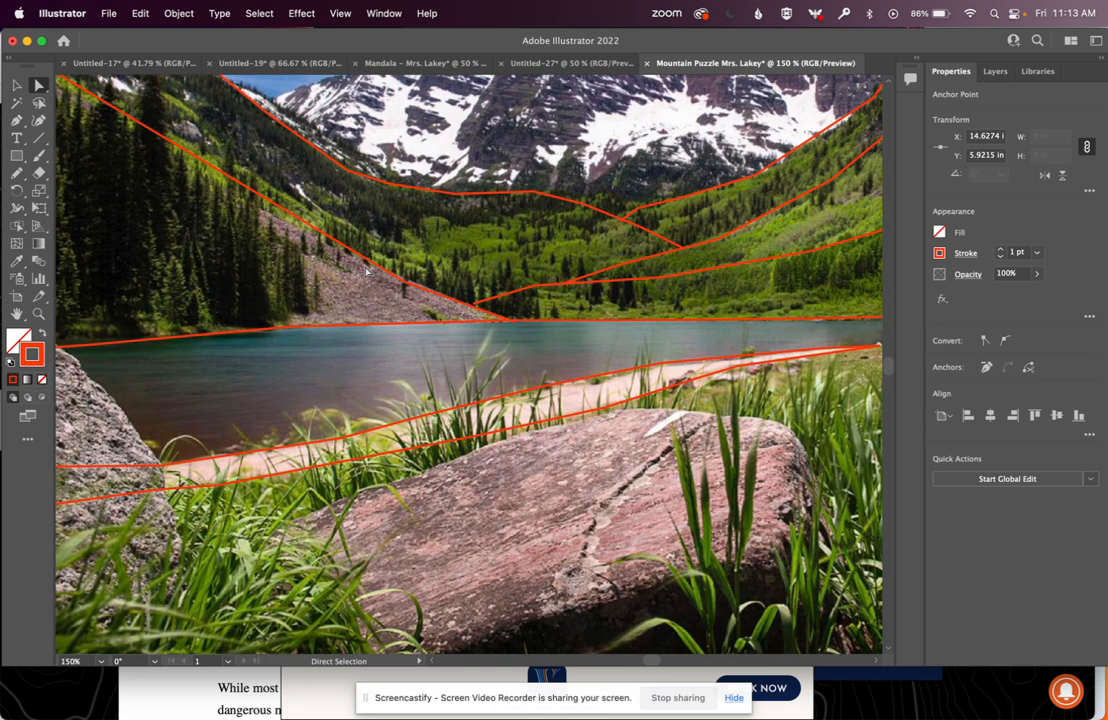
pyautogui.click(474, 308)
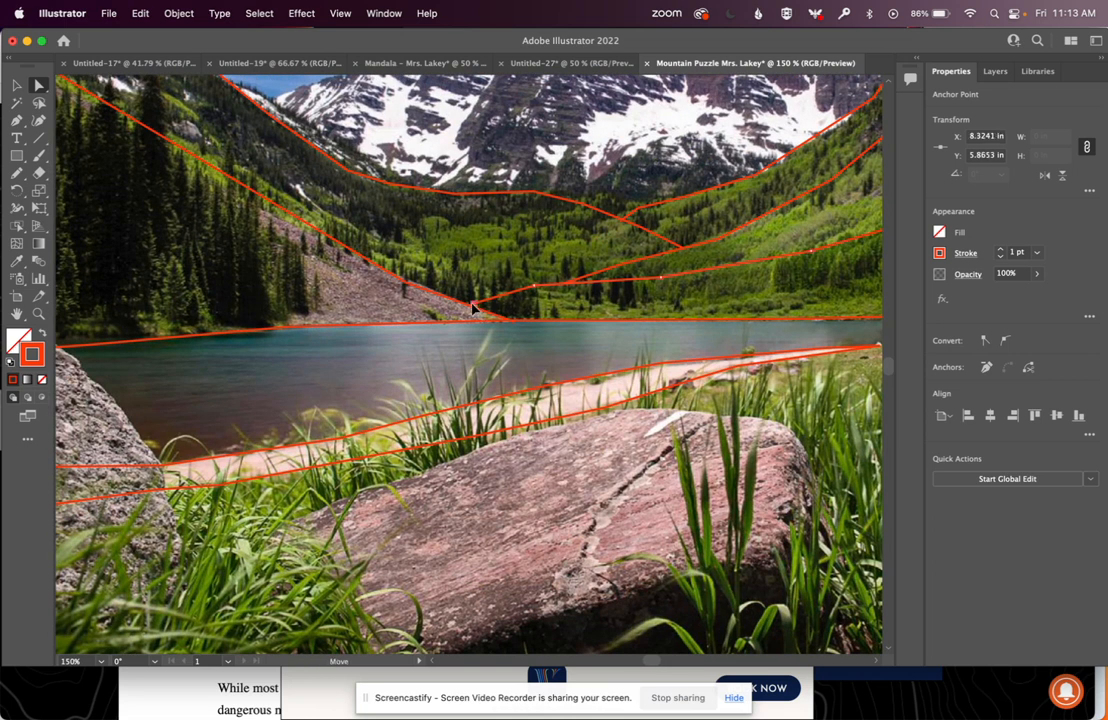
pyautogui.moveTo(468, 310); pyautogui.dragTo(464, 312)
# Move the right end point of the right mountain's upper slope path onto the frame's right edge and deselect it
pyautogui.hscroll(-5, 484, 285)
pyautogui.scroll(3, 484, 285)
pyautogui.scroll(-2, 484, 285)
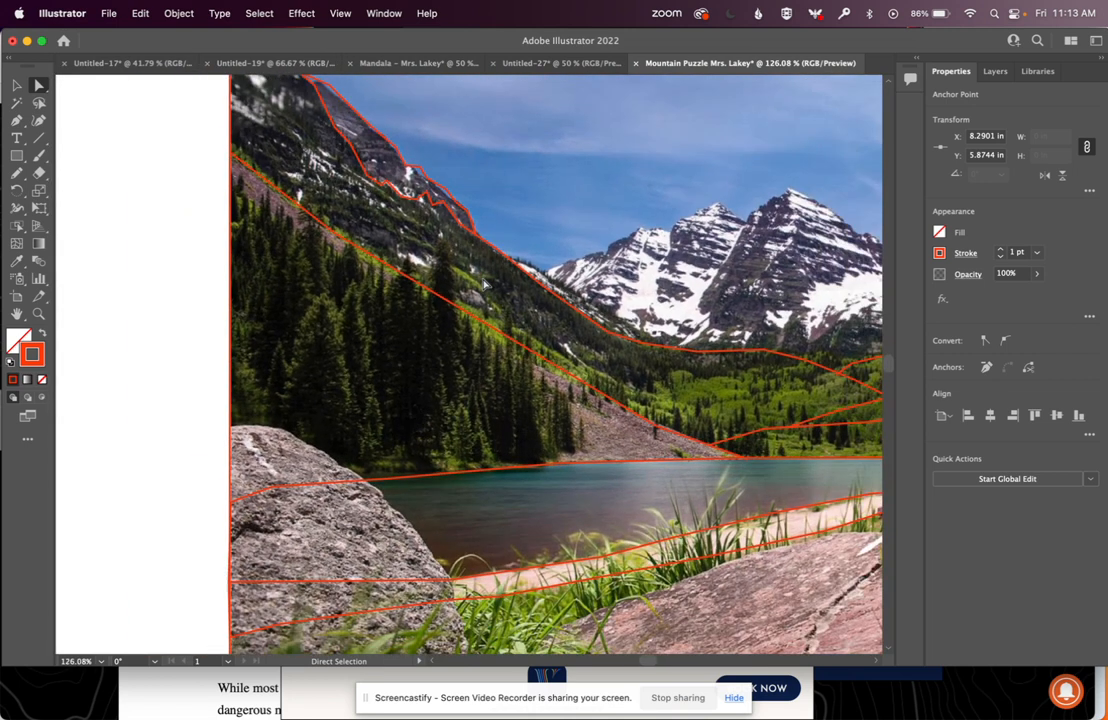
pyautogui.scroll(3, 474, 135)
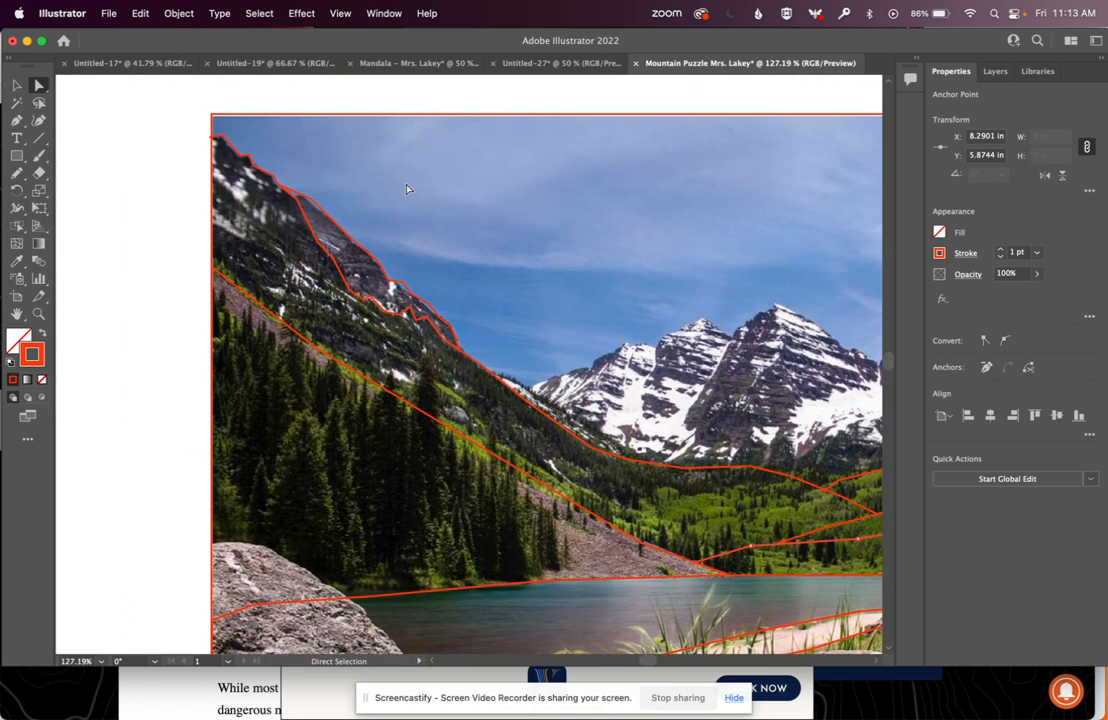
pyautogui.hscroll(10, 406, 188)
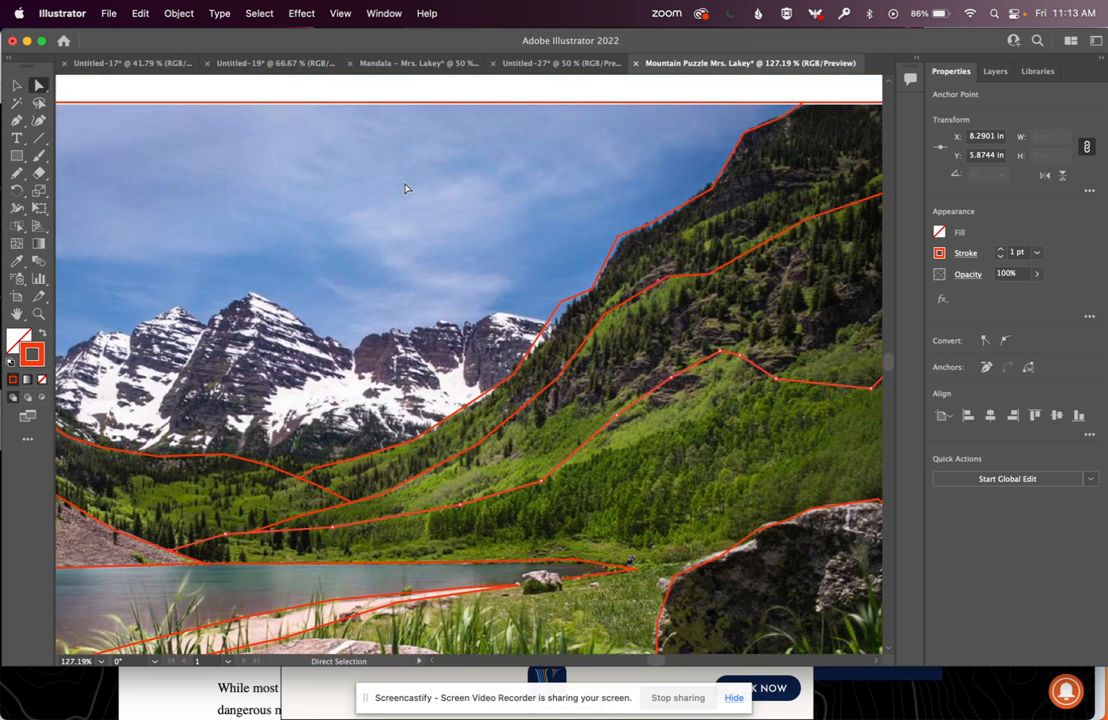
pyautogui.hscroll(3, 406, 188)
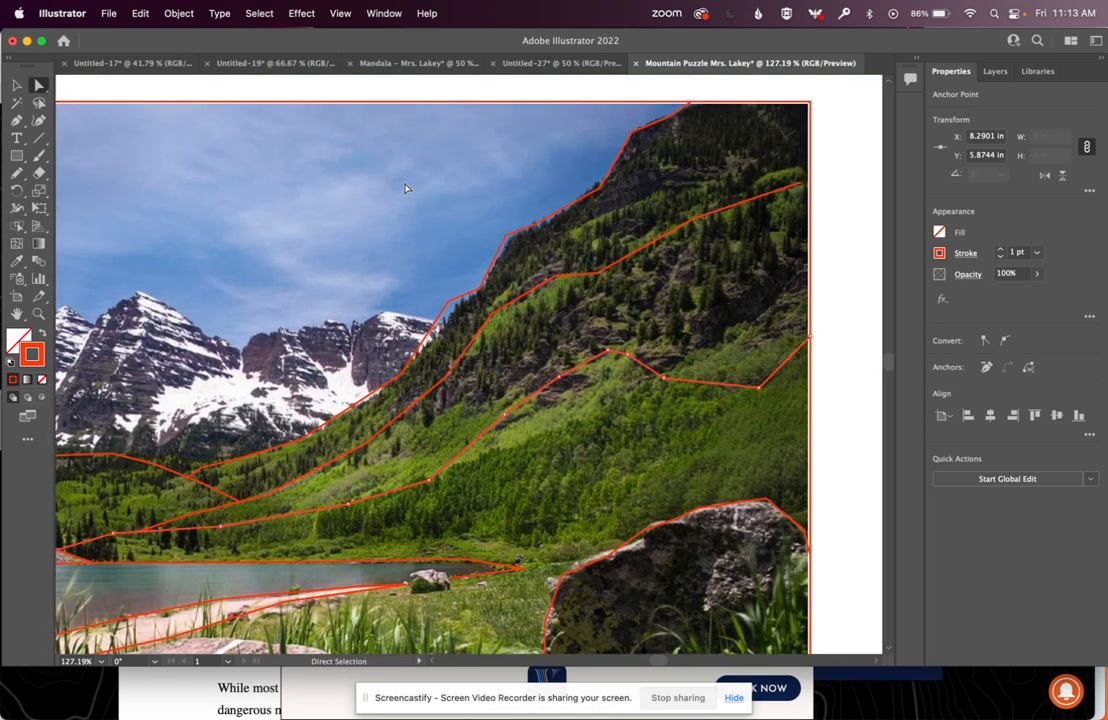
pyautogui.click(805, 185)
pyautogui.moveTo(805, 185); pyautogui.dragTo(810, 183)
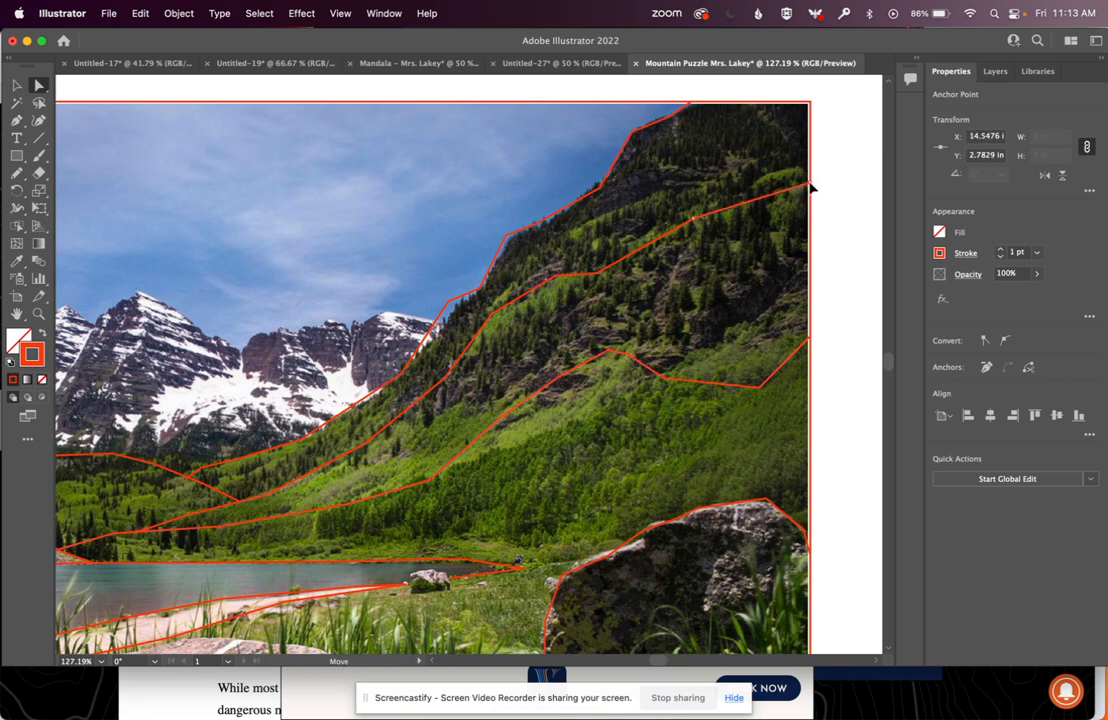
pyautogui.click(851, 307)
# Trace the snowy strip along the left ridge's sky side with the Pen tool, ending on the ridge path below the snowy peaks
pyautogui.scroll(-5, 850, 308)
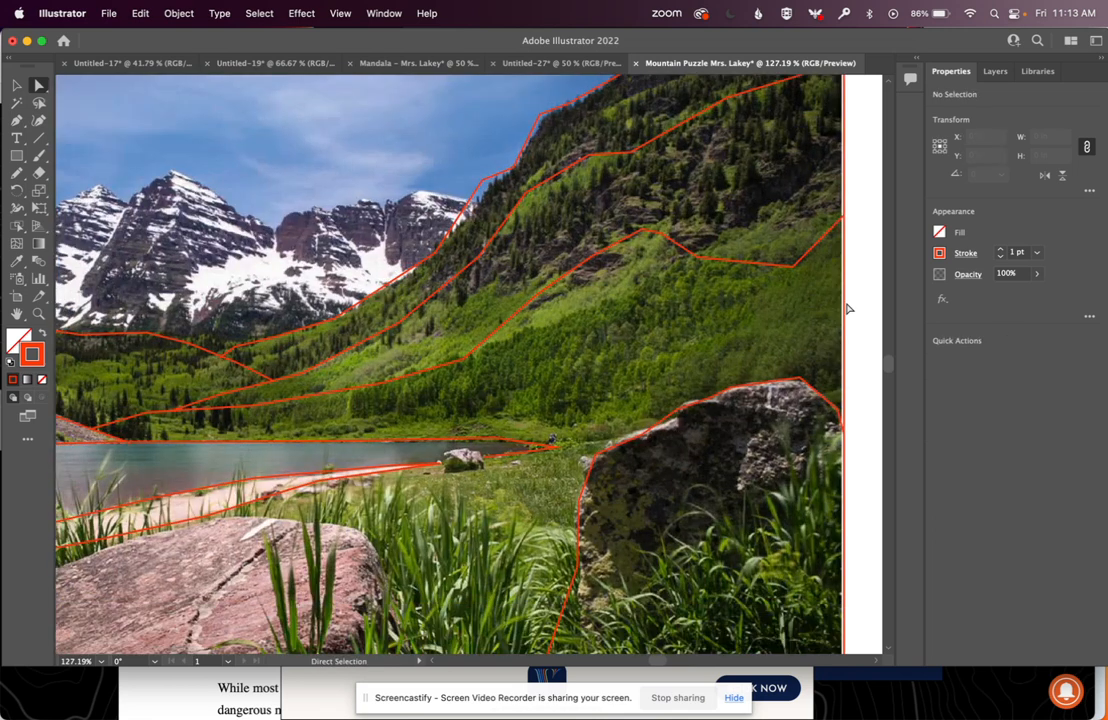
pyautogui.scroll(5, 849, 309)
pyautogui.hscroll(-8, 849, 309)
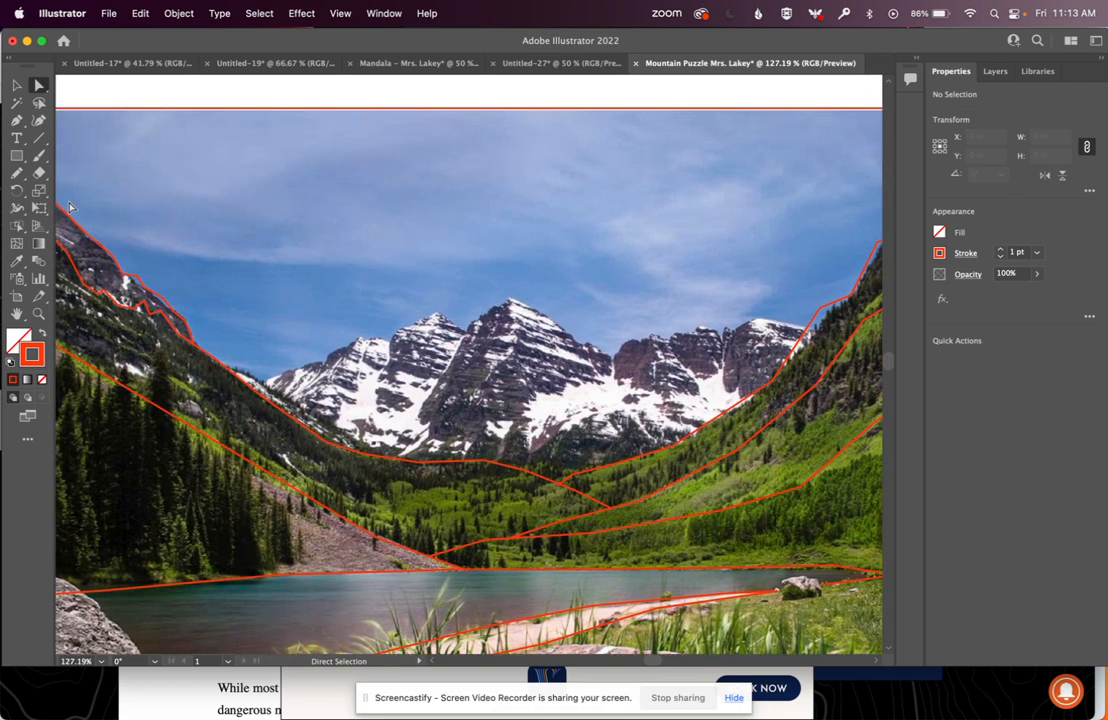
pyautogui.click(17, 120)
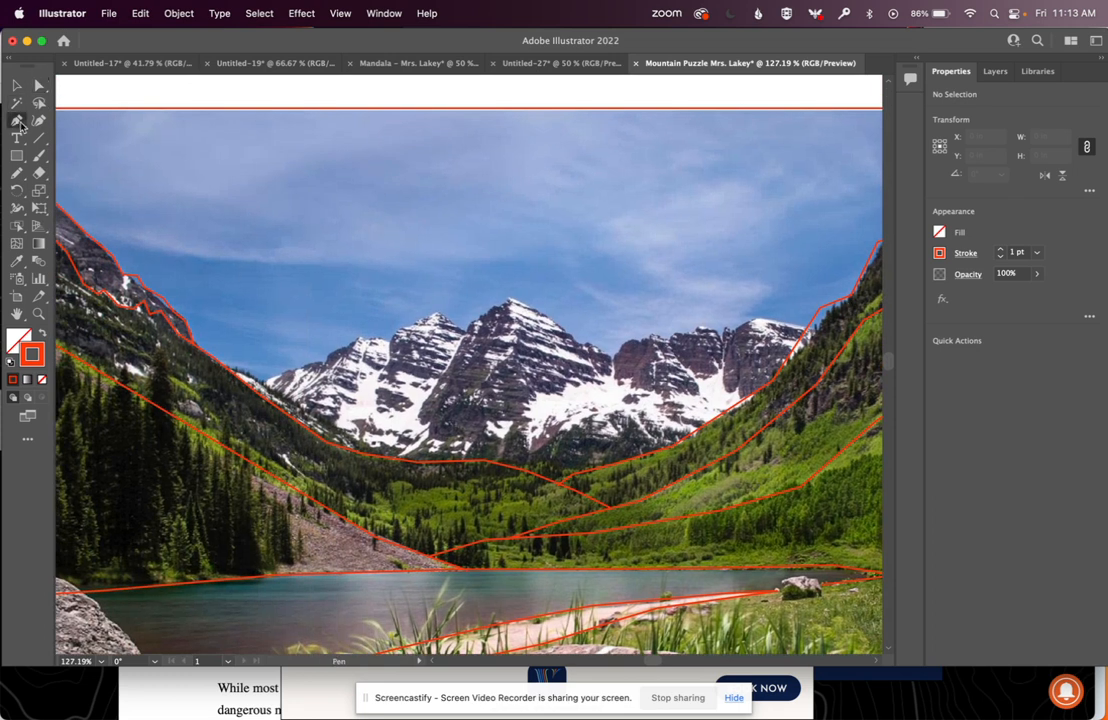
pyautogui.click(227, 370)
pyautogui.click(263, 379)
pyautogui.click(295, 400)
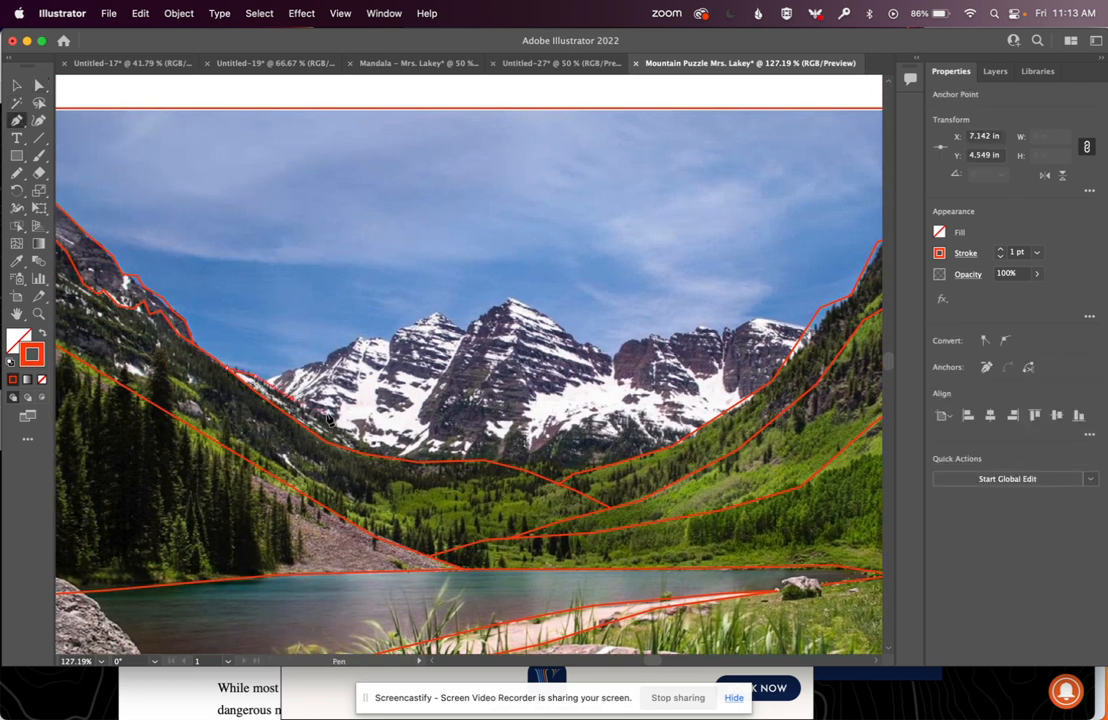
pyautogui.click(349, 437)
pyautogui.click(405, 453)
pyautogui.click(436, 471)
pyautogui.click(455, 468)
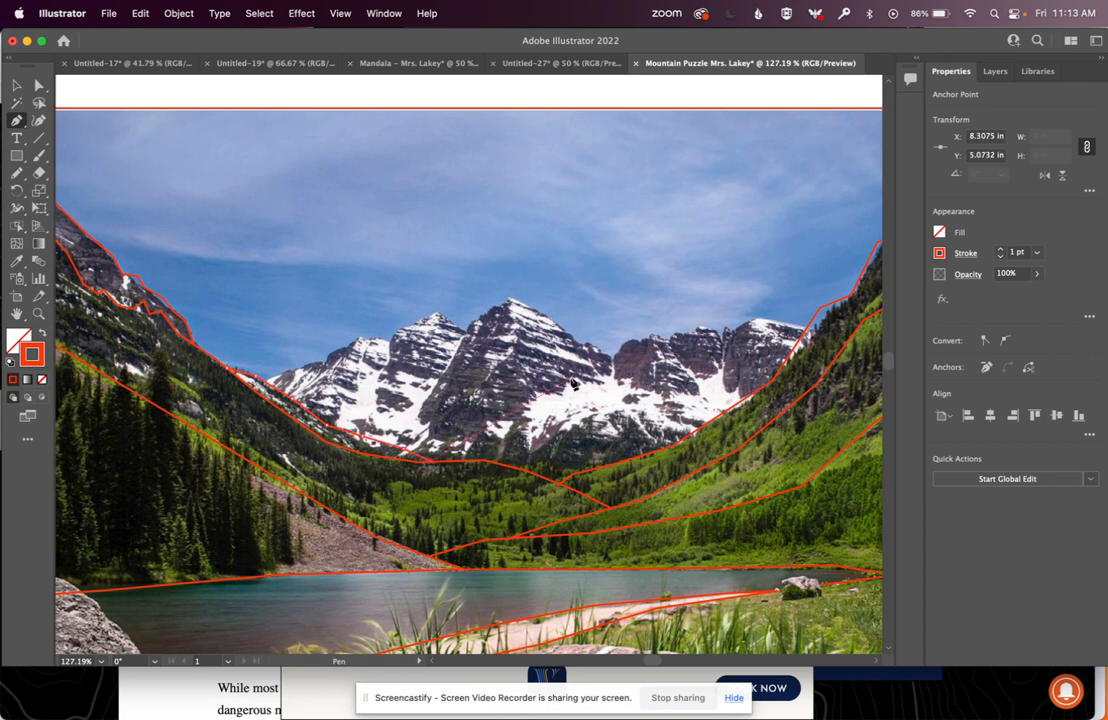
# Start a new path on the right mountain's skyline and trace the right snowy peaks' jagged skyline past the notch beside the central peak
pyautogui.click(807, 330)
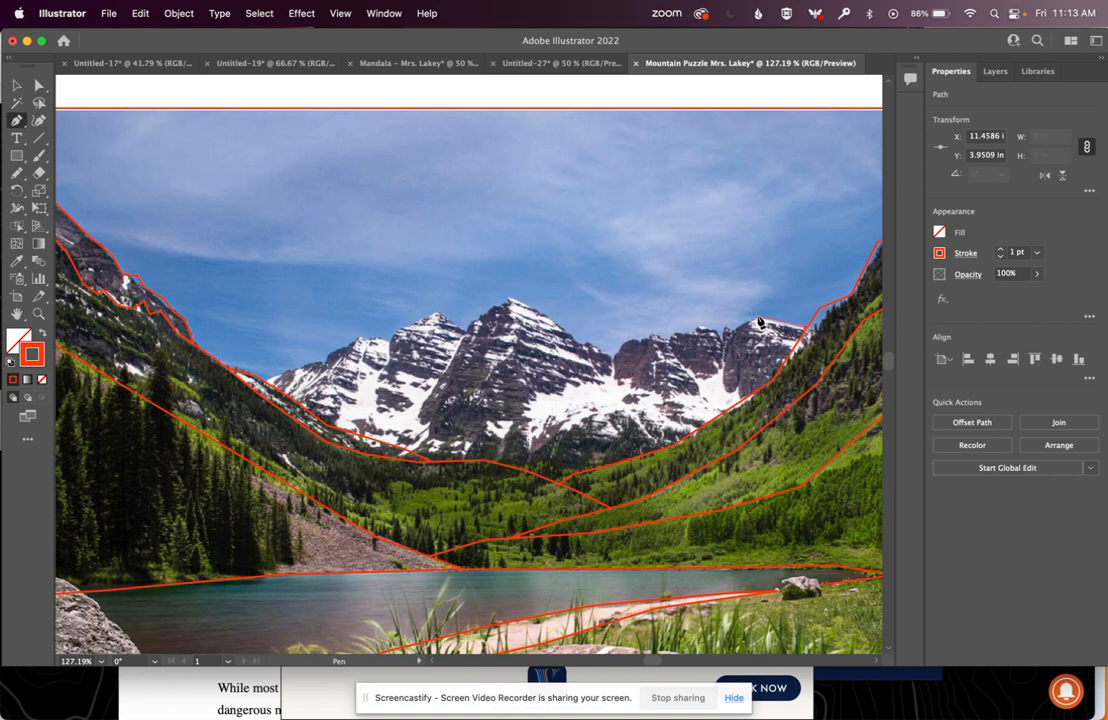
pyautogui.click(752, 318)
pyautogui.click(730, 329)
pyautogui.click(717, 331)
pyautogui.click(698, 326)
pyautogui.click(692, 331)
pyautogui.click(676, 337)
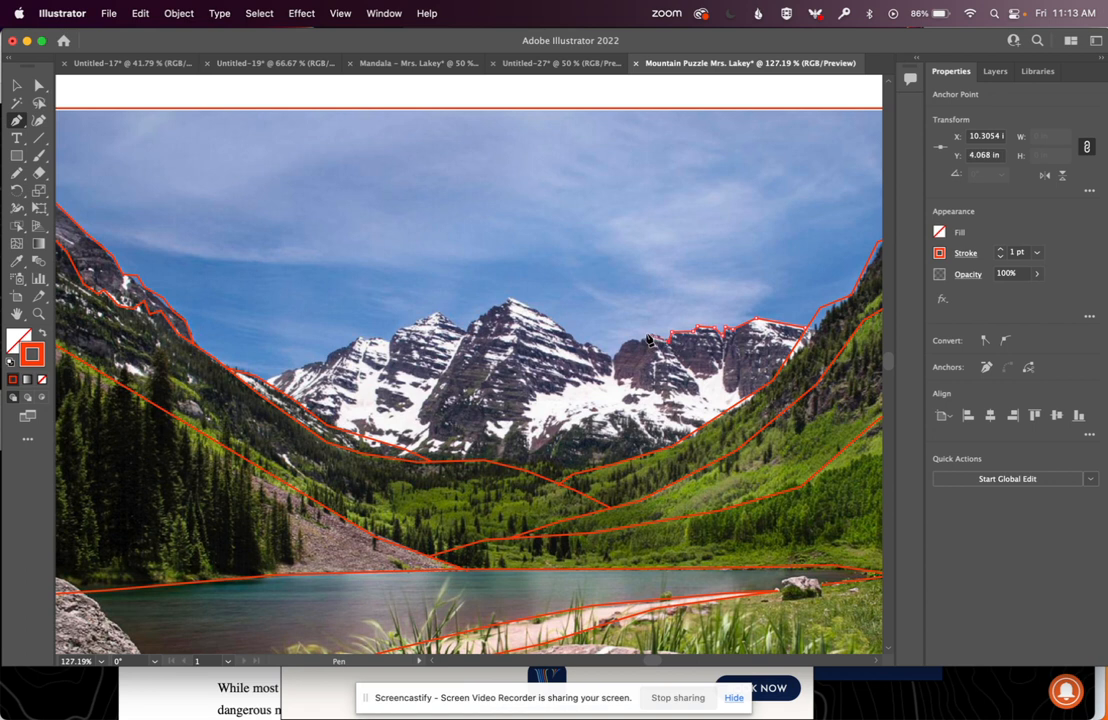
pyautogui.click(651, 331)
pyautogui.click(624, 341)
pyautogui.click(607, 360)
pyautogui.click(592, 351)
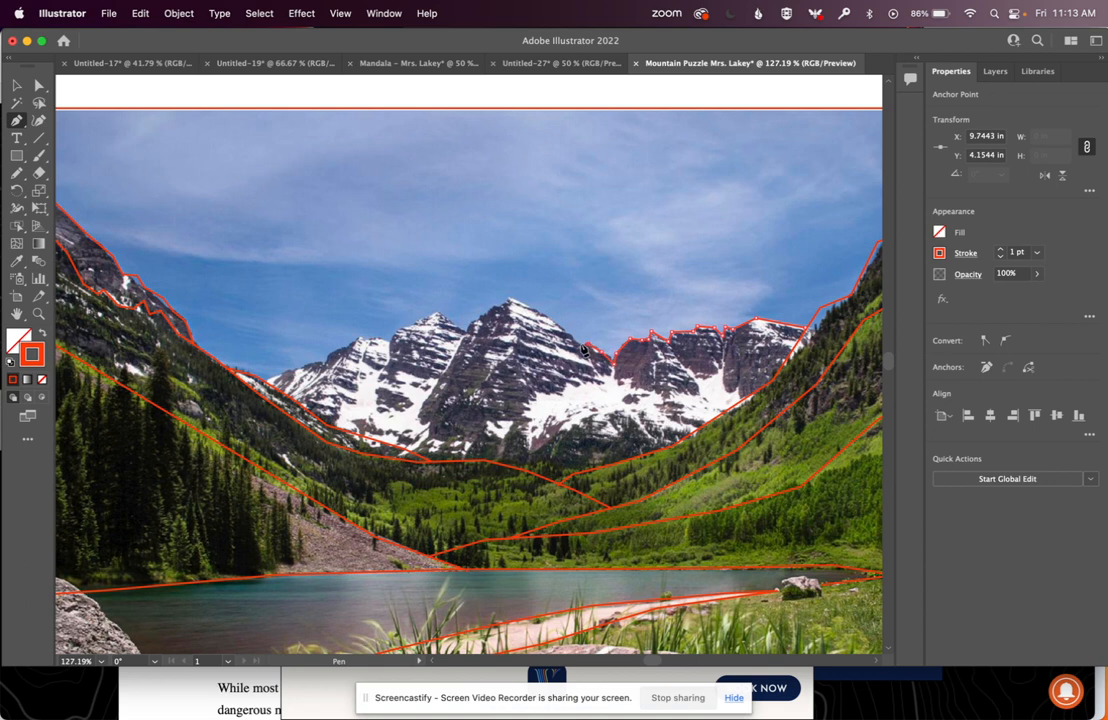
# Continue the path over the central peak's summit and down its left flank to the left ridge path
pyautogui.click(547, 320)
pyautogui.click(540, 314)
pyautogui.click(512, 303)
pyautogui.click(505, 295)
pyautogui.click(486, 306)
pyautogui.click(471, 321)
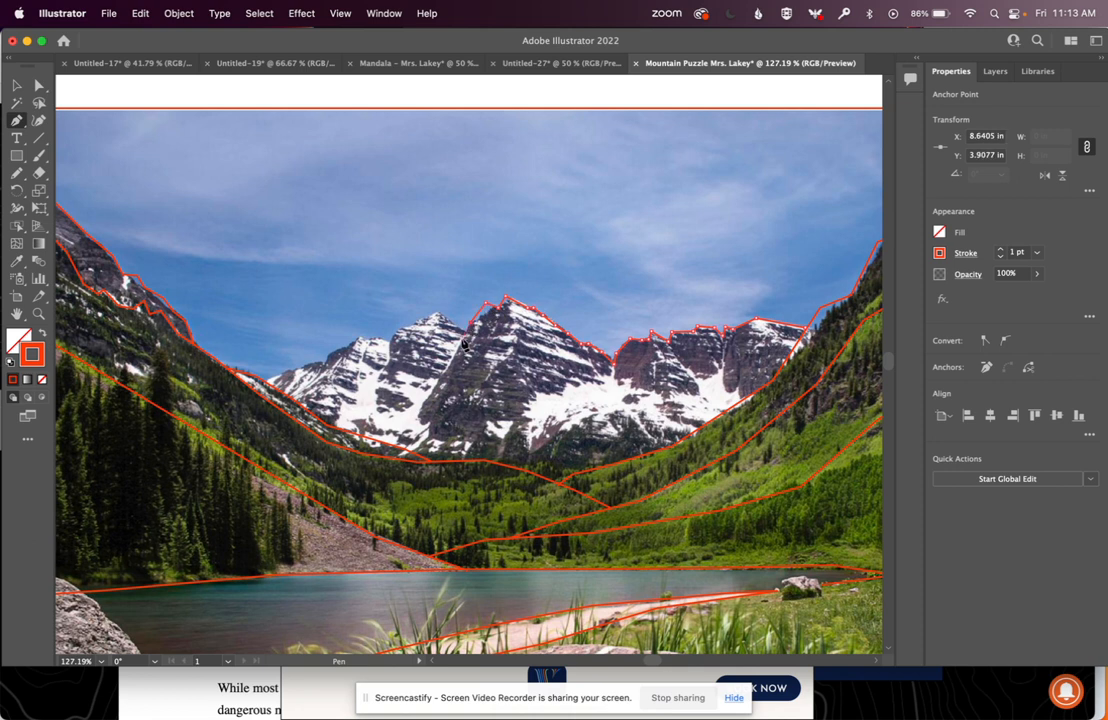
pyautogui.click(434, 384)
pyautogui.click(393, 424)
pyautogui.click(372, 442)
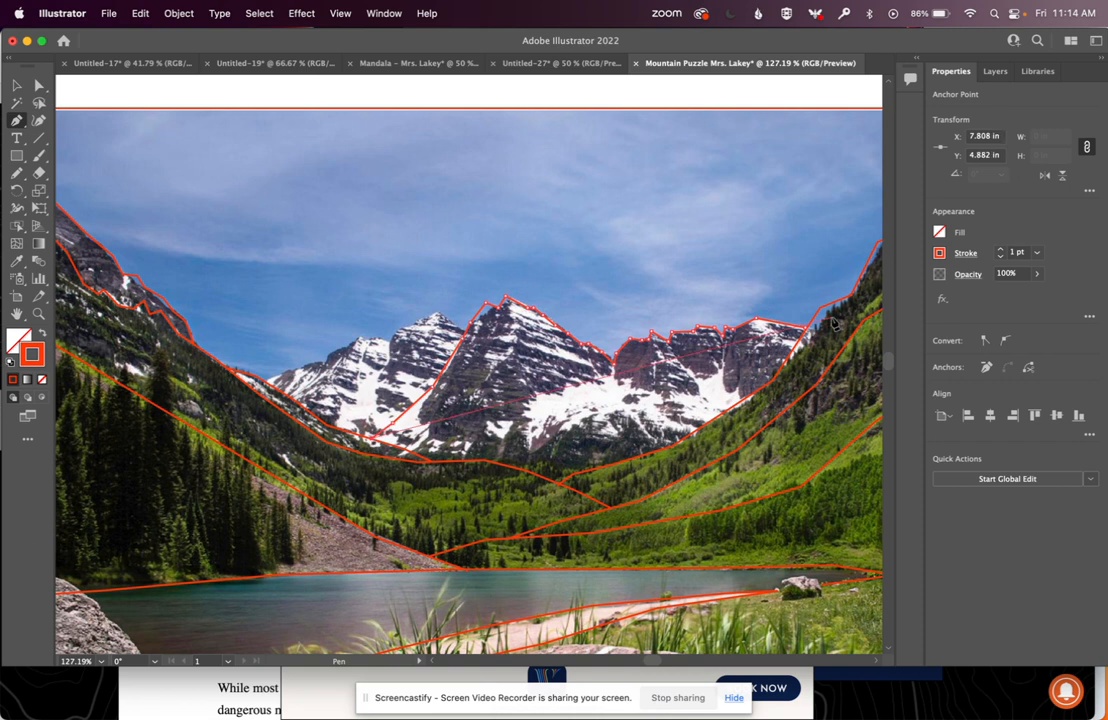
# Start a new path on the left ridge and trace the leftmost snowy peak's skyline up to its summit
pyautogui.click(265, 383)
pyautogui.click(289, 371)
pyautogui.click(300, 369)
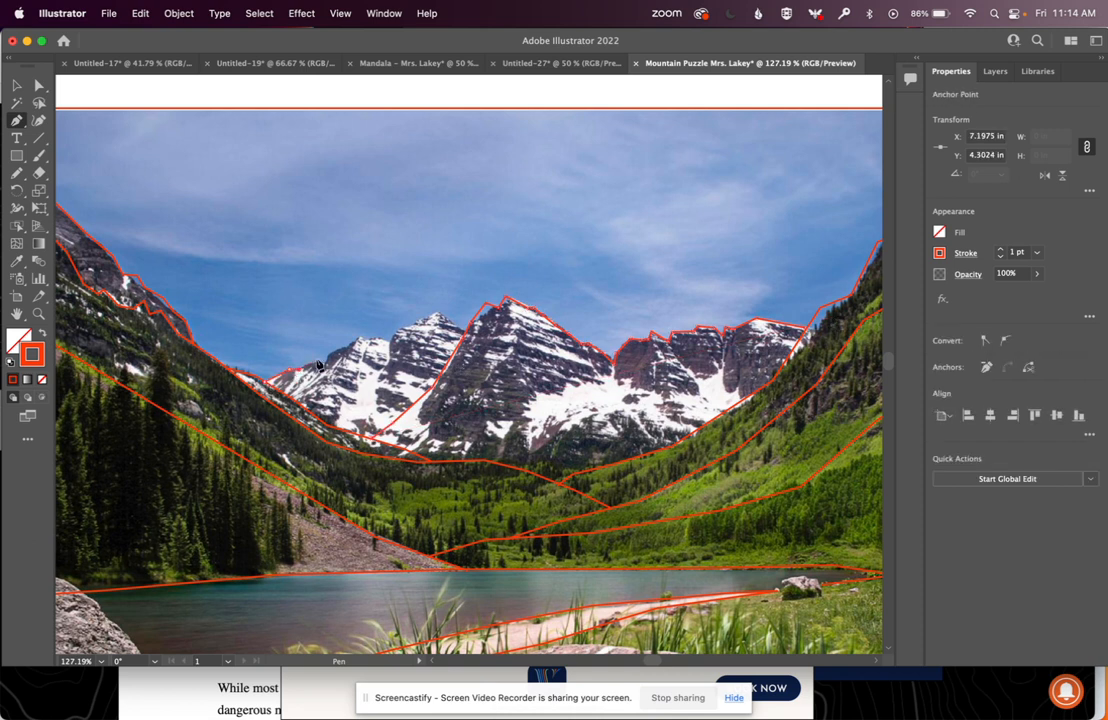
pyautogui.click(328, 360)
pyautogui.click(328, 354)
pyautogui.click(347, 344)
pyautogui.click(361, 337)
pyautogui.click(381, 339)
# Trace the dividing line between the leftmost snowy peak and its neighbouring peak, joining the left ridge path and the skyline
pyautogui.click(377, 423)
pyautogui.click(376, 384)
pyautogui.click(385, 362)
pyautogui.click(389, 343)
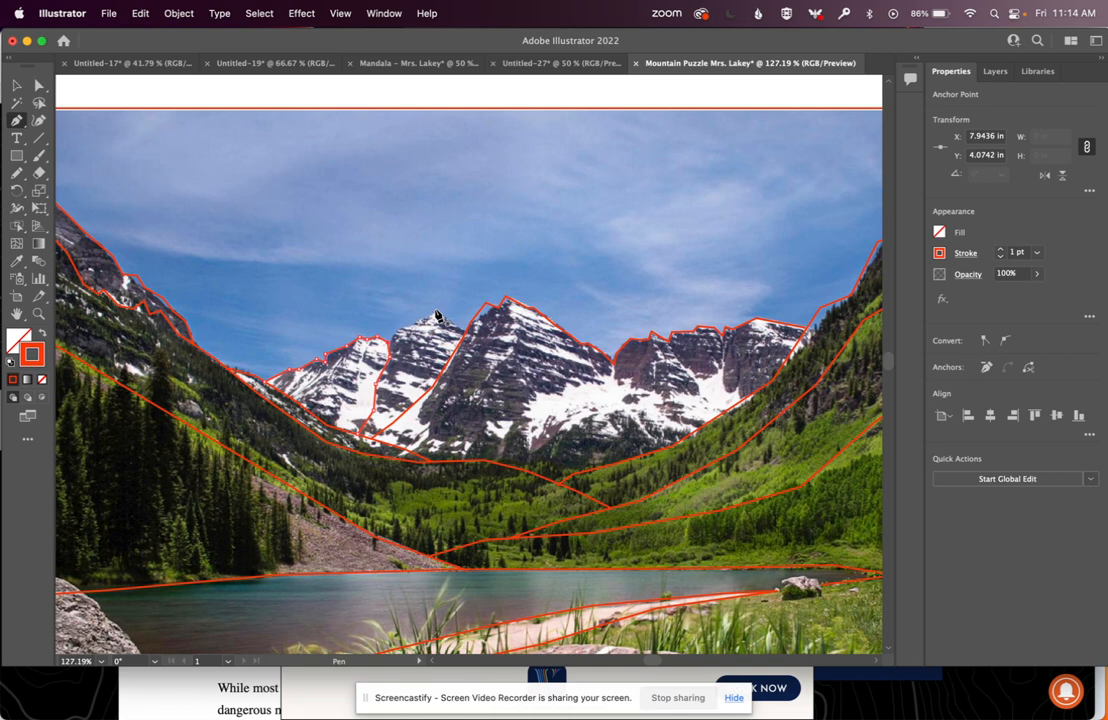
# Trace the skyline of the snowy peak between the leftmost and central peaks, connecting it to both neighbouring outlines
pyautogui.click(436, 311)
pyautogui.click(456, 327)
pyautogui.click(467, 336)
pyautogui.click(436, 310)
pyautogui.click(392, 340)
# Trace a connecting line from the right end of the lake's far shoreline to the outline of the right-hand rock
pyautogui.press('super+0')
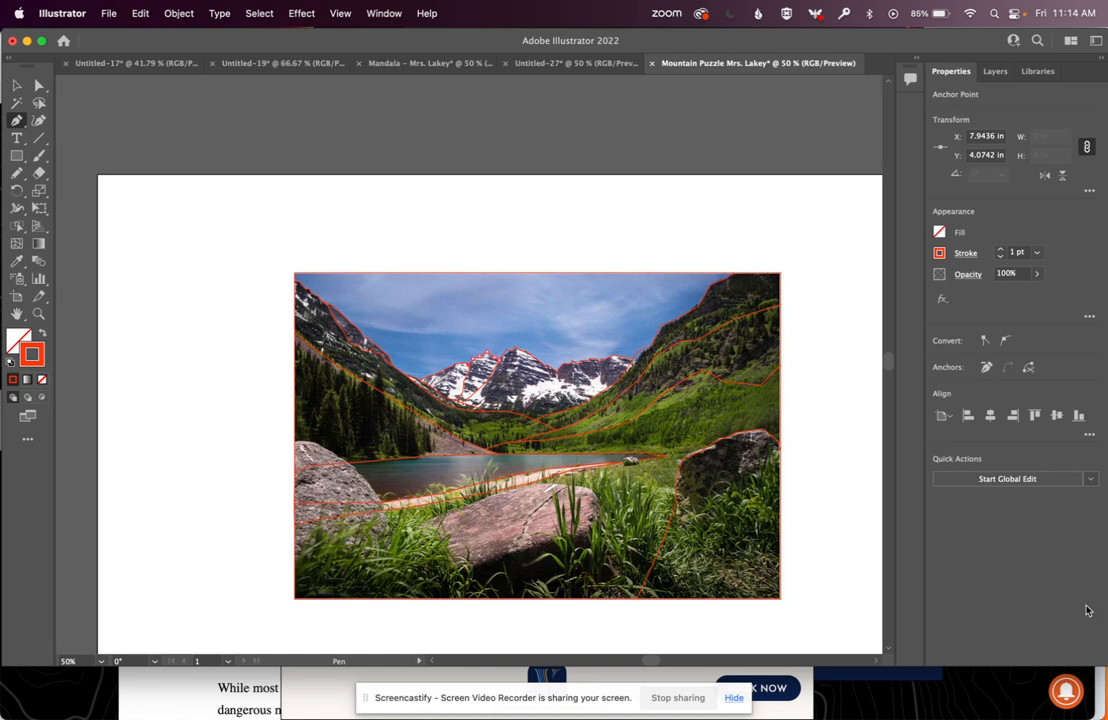
pyautogui.hscroll(8, 855, 450)
pyautogui.scroll(3, 855, 450)
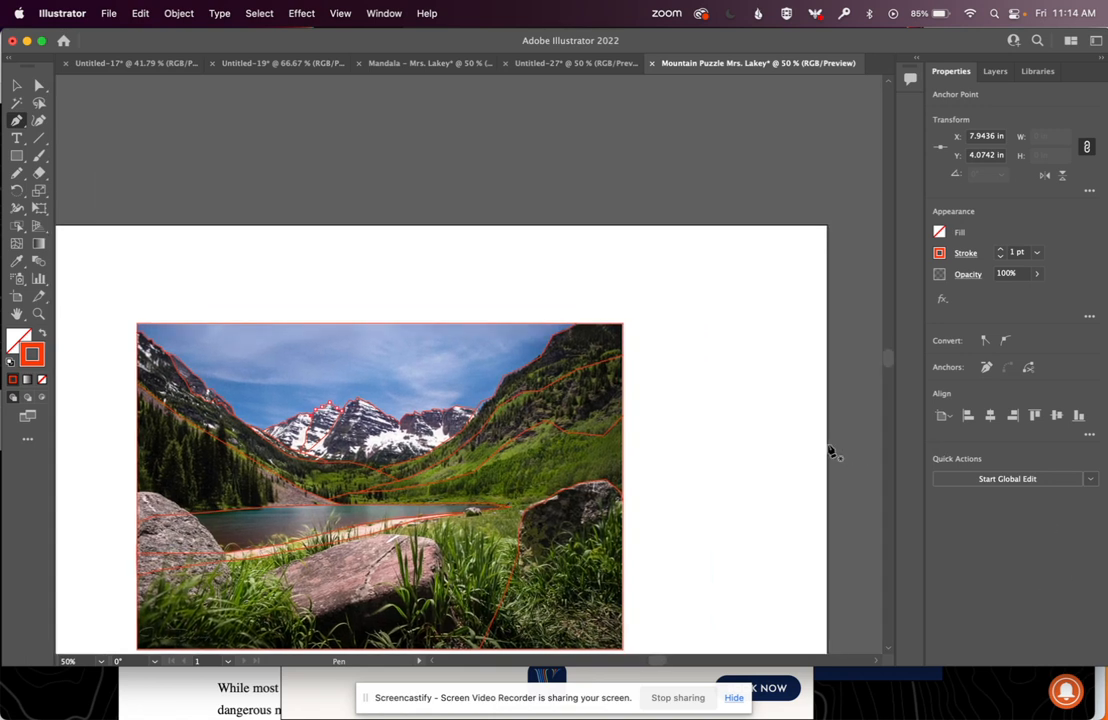
pyautogui.click(548, 505)
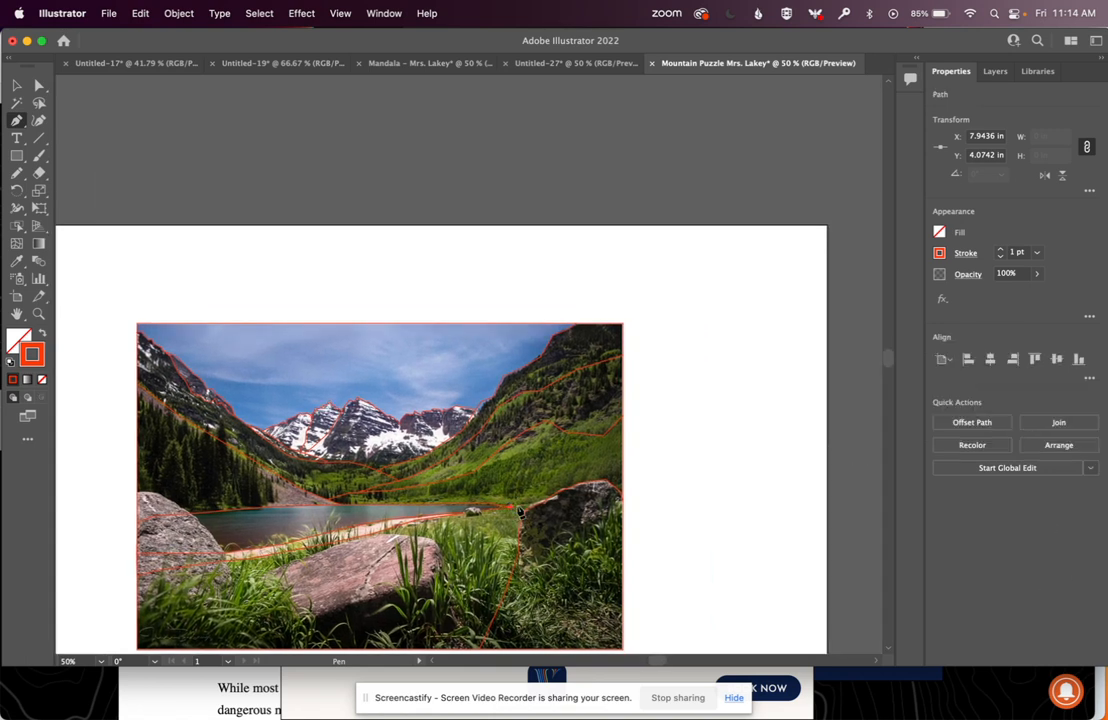
pyautogui.click(545, 501)
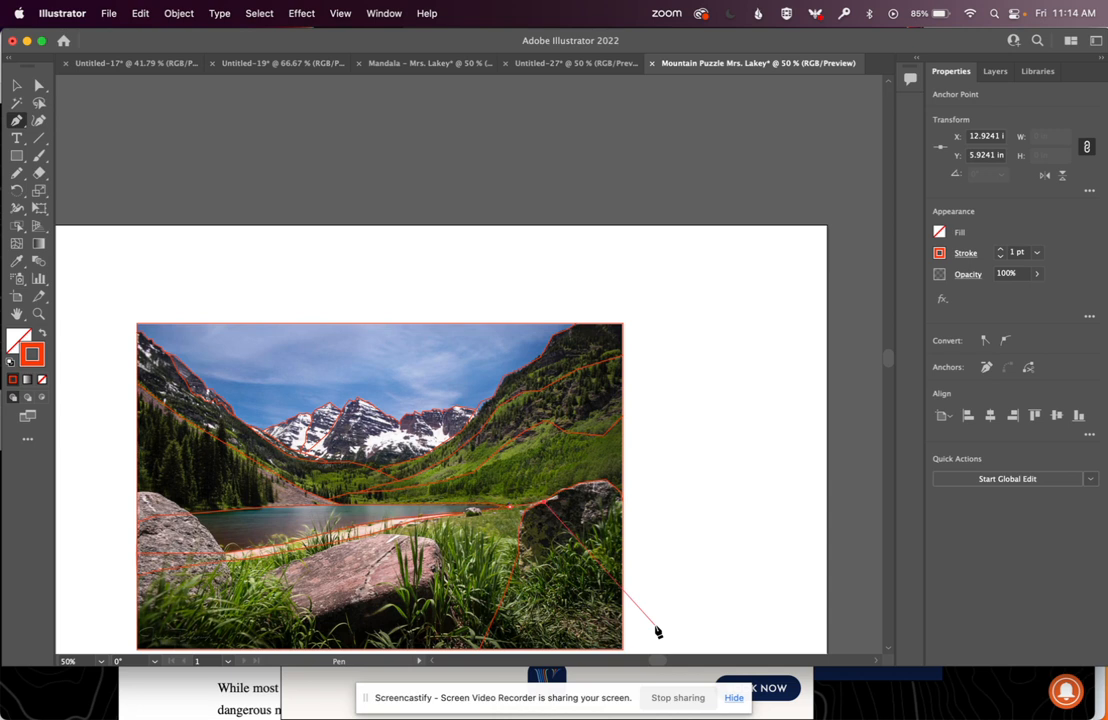
# Delete the mountain photo from Layer 1, keeping only the traced line art and its frame
pyautogui.hscroll(-6, 284, 564)
pyautogui.scroll(1, 284, 564)
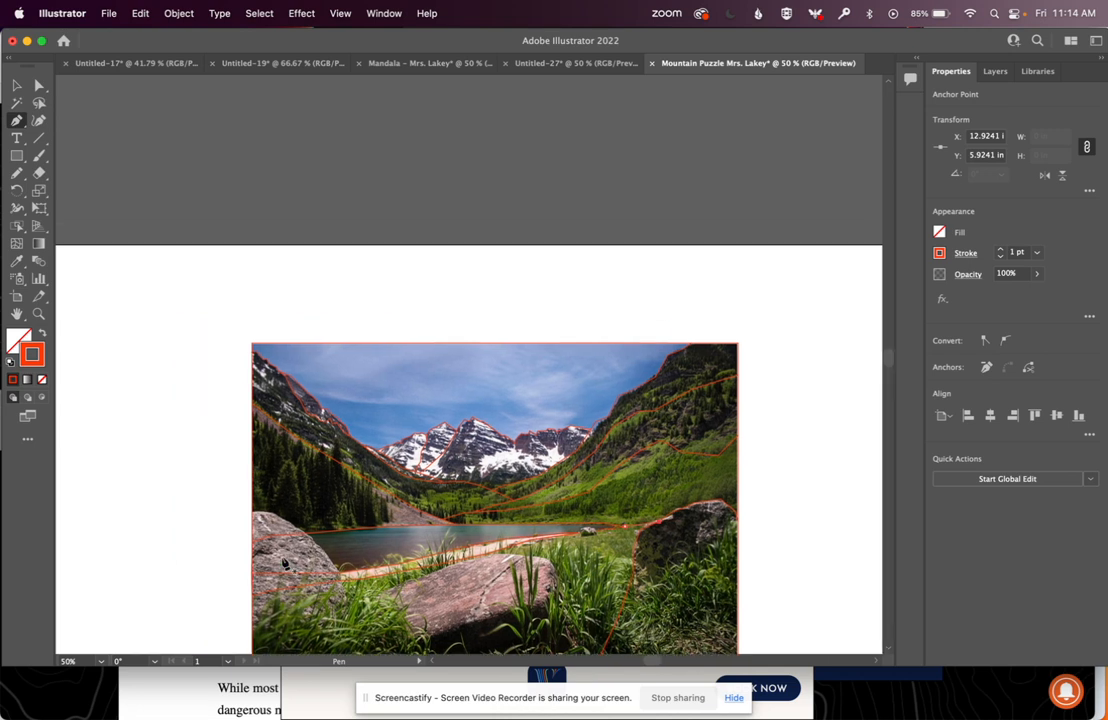
pyautogui.scroll(-1, 284, 564)
pyautogui.hscroll(1, 284, 564)
pyautogui.hscroll(4, 250, 530)
pyautogui.scroll(-1, 250, 530)
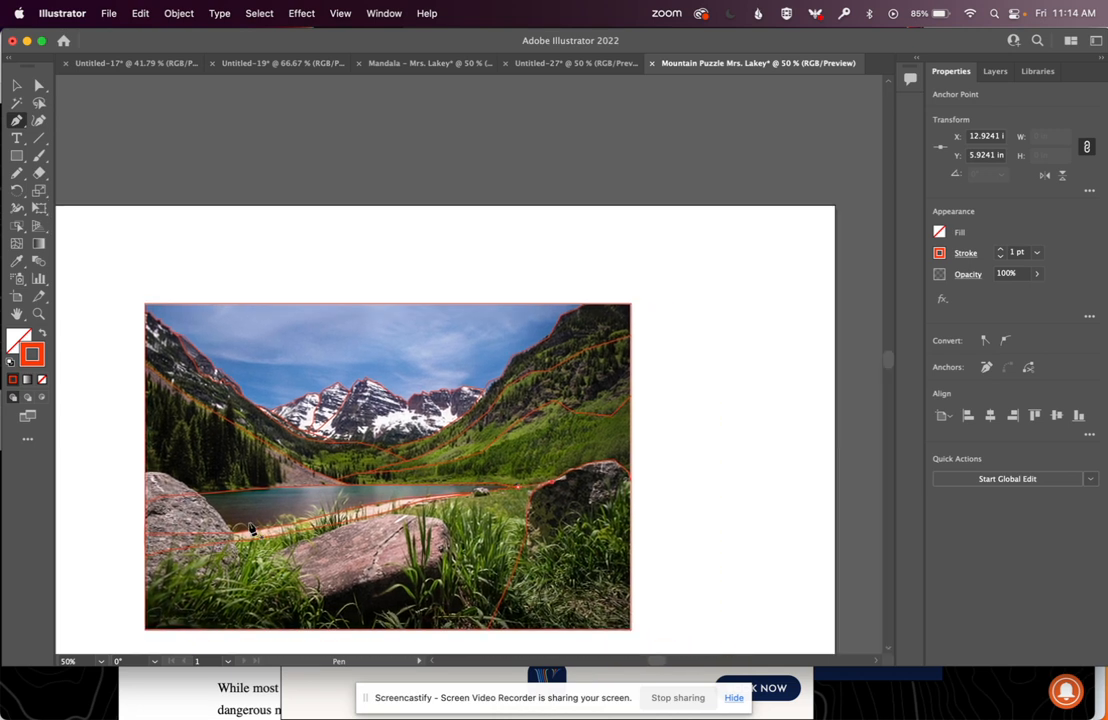
pyautogui.click(995, 71)
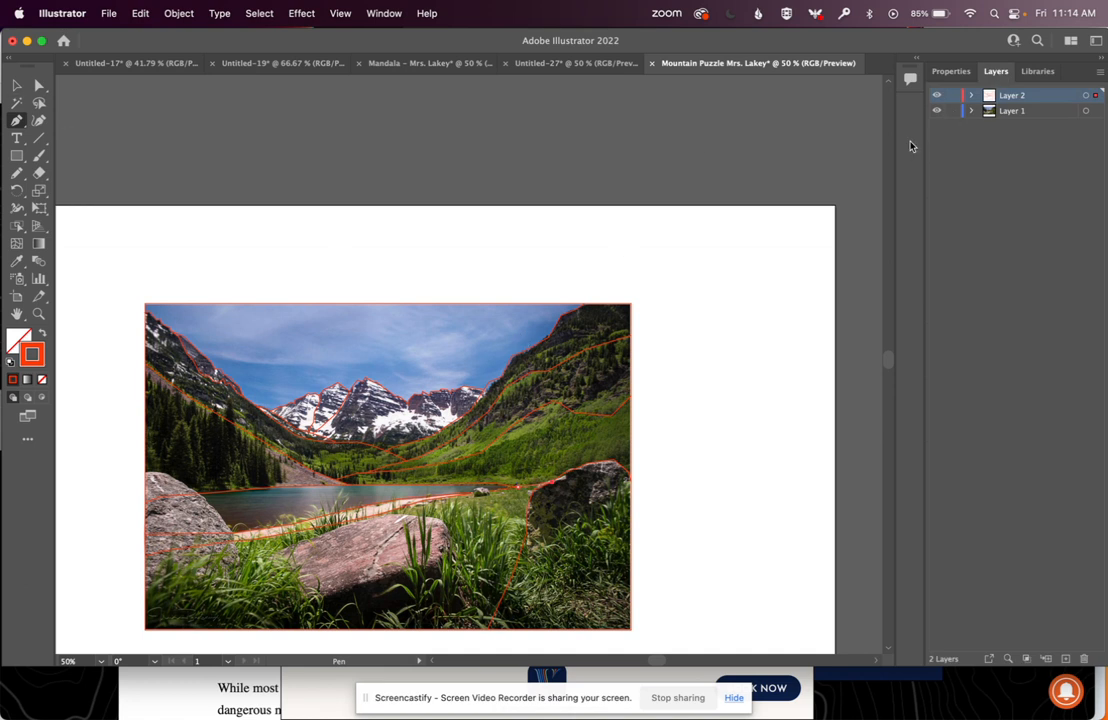
pyautogui.click(16, 85)
pyautogui.click(313, 375)
pyautogui.press('Delete')
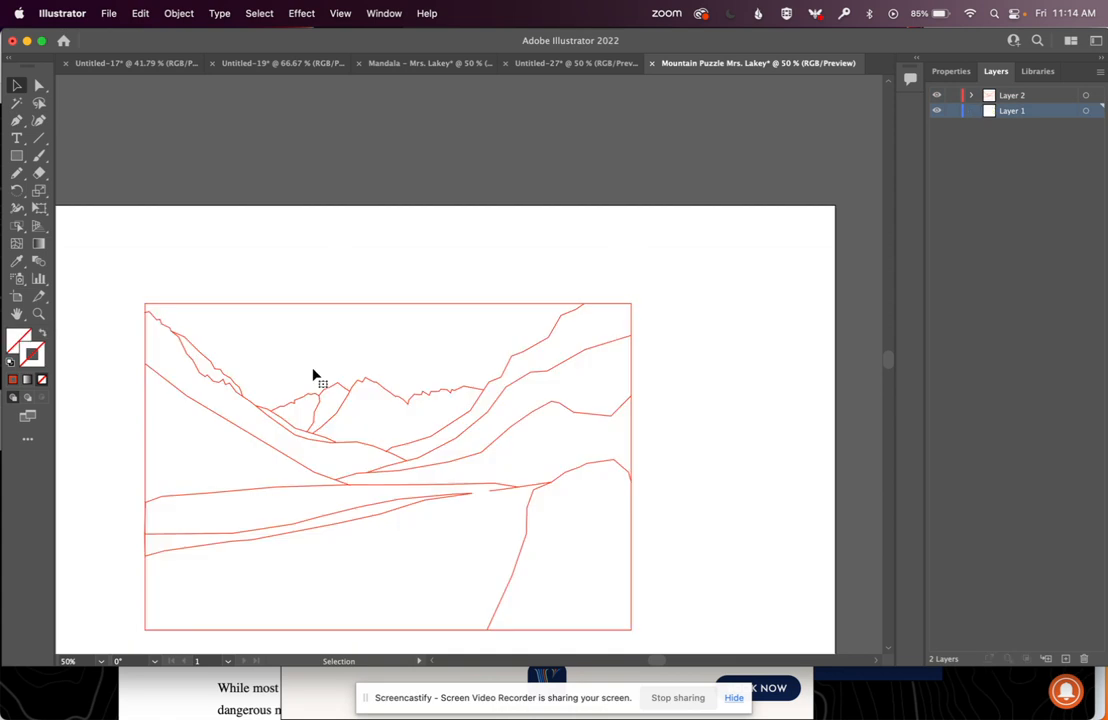
# Move the loose end point of the line from the right-hand rock onto the tip of the sandy beach lines to close the gap
pyautogui.scroll(-3, 313, 375)
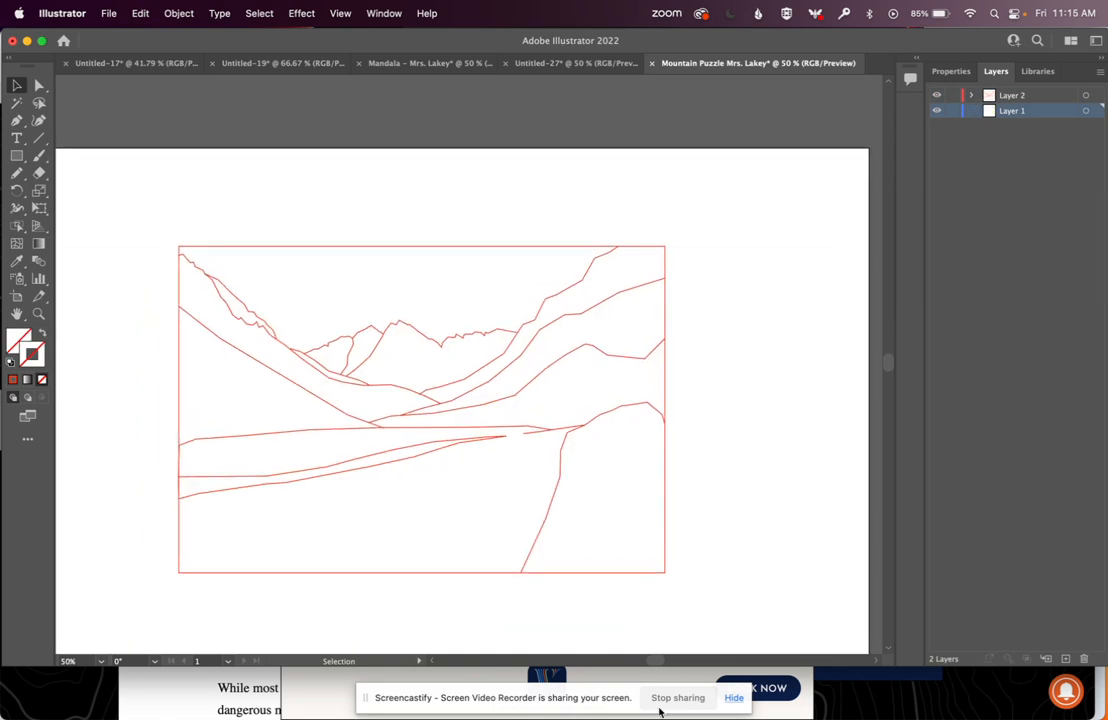
pyautogui.press('super+equal')
pyautogui.press('super+equal')
pyautogui.press('super+equal')
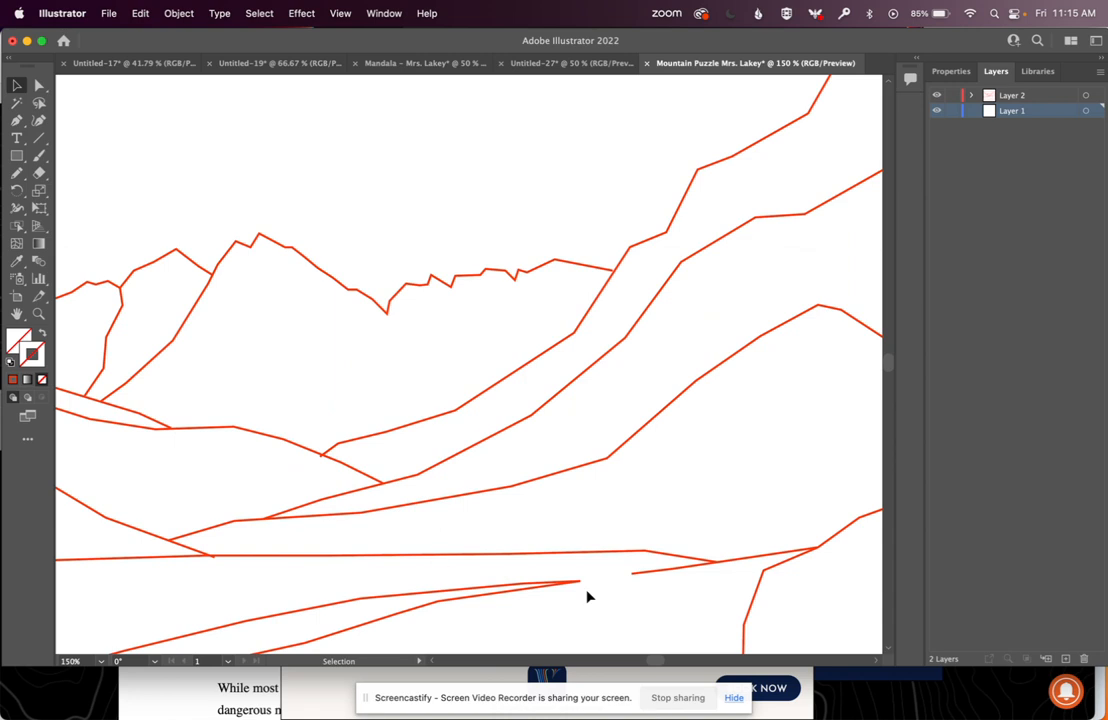
pyautogui.scroll(-5, 700, 497)
pyautogui.click(39, 86)
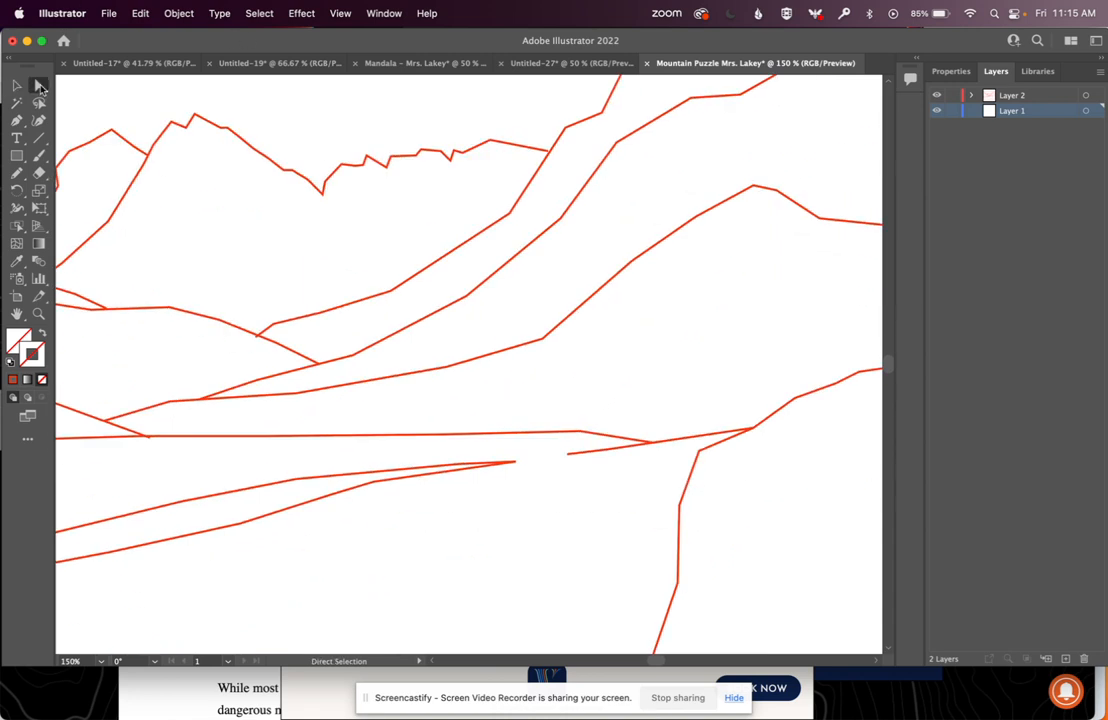
pyautogui.click(567, 455)
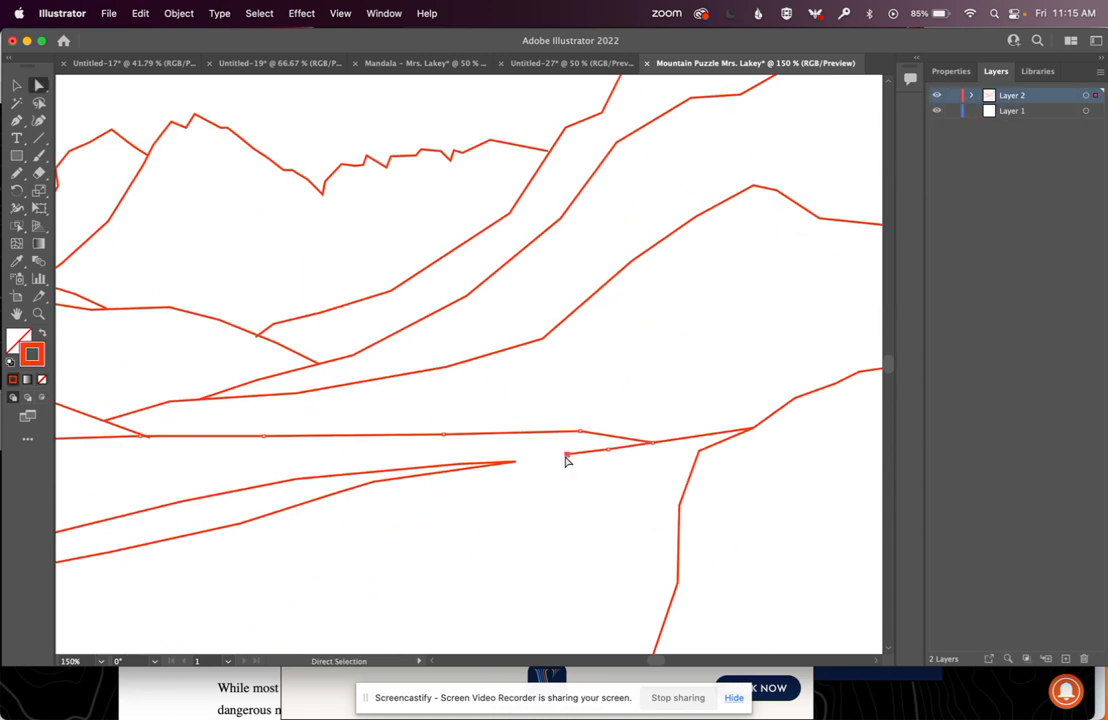
pyautogui.moveTo(566, 456); pyautogui.dragTo(515, 462)
# Draw an outer border rectangle about 11.29 × 7.91 in around the framed mountain line art
pyautogui.press('super+minus')
pyautogui.press('super+minus')
pyautogui.press('super+minus')
pyautogui.press('super+minus')
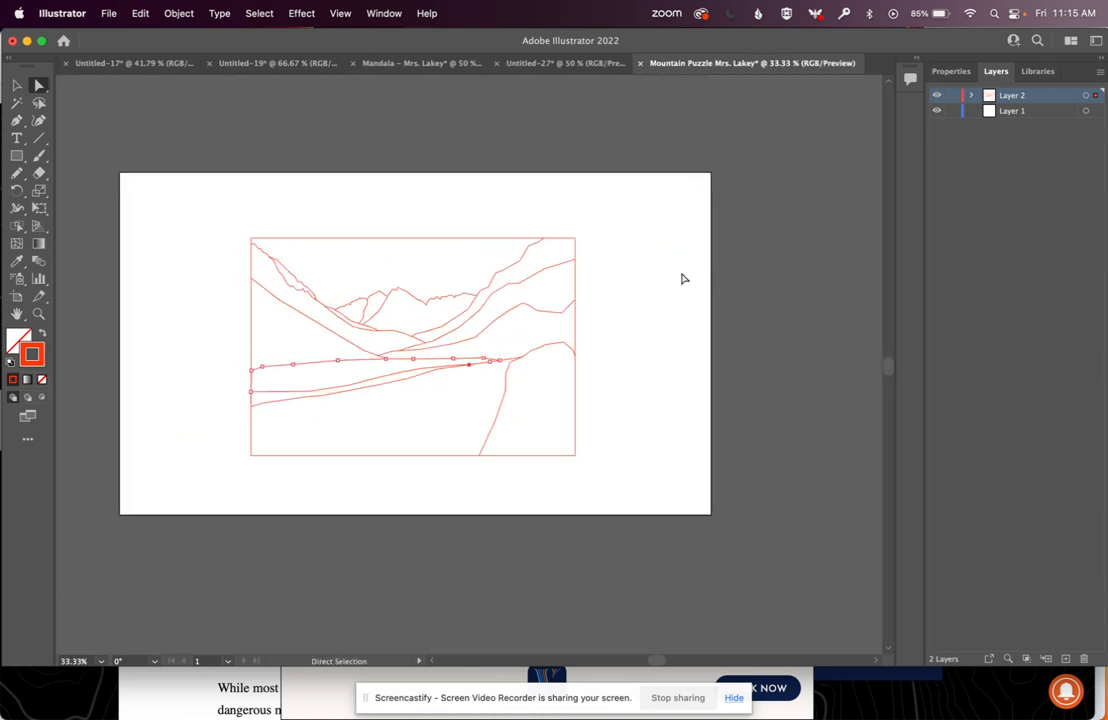
pyautogui.click(14, 157)
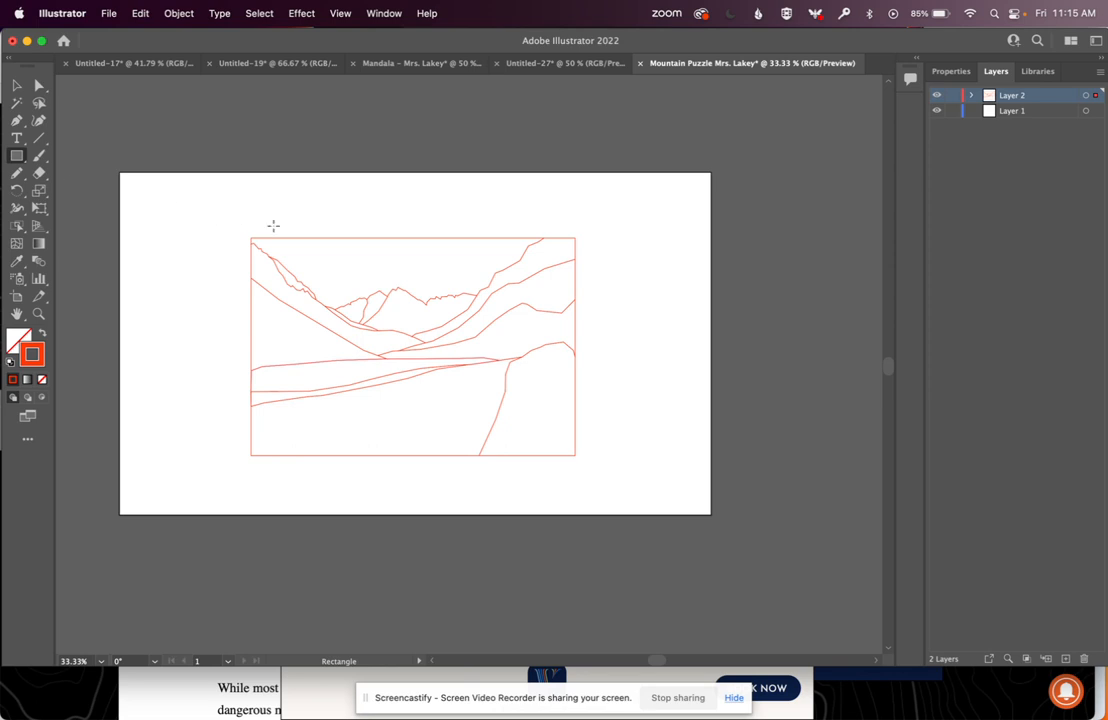
pyautogui.moveTo(237, 220)
pyautogui.mouseDown()
pyautogui.moveTo(294, 302)
pyautogui.moveTo(436, 436)
pyautogui.moveTo(556, 487)
pyautogui.moveTo(590, 466)
pyautogui.mouseUp()
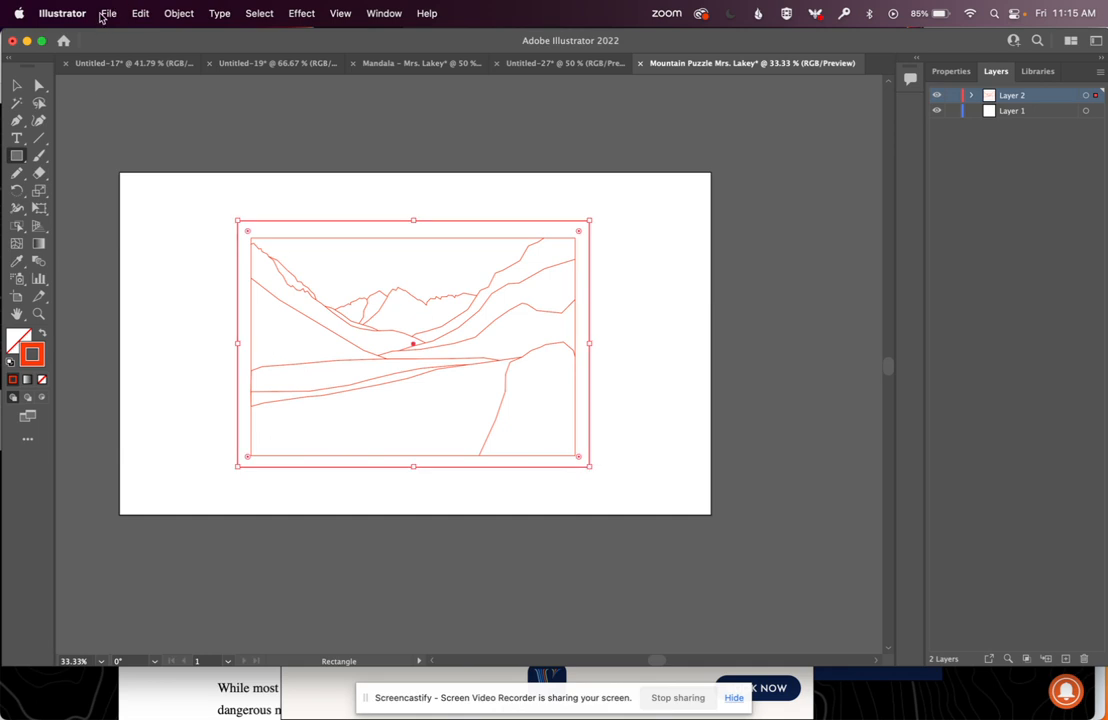
# Save the puzzle on the computer's Desktop as Mountain Puzzle Mrs.svg in SVG format with the SVG 1.1 profile
pyautogui.click(96, 13)
pyautogui.click(123, 178)
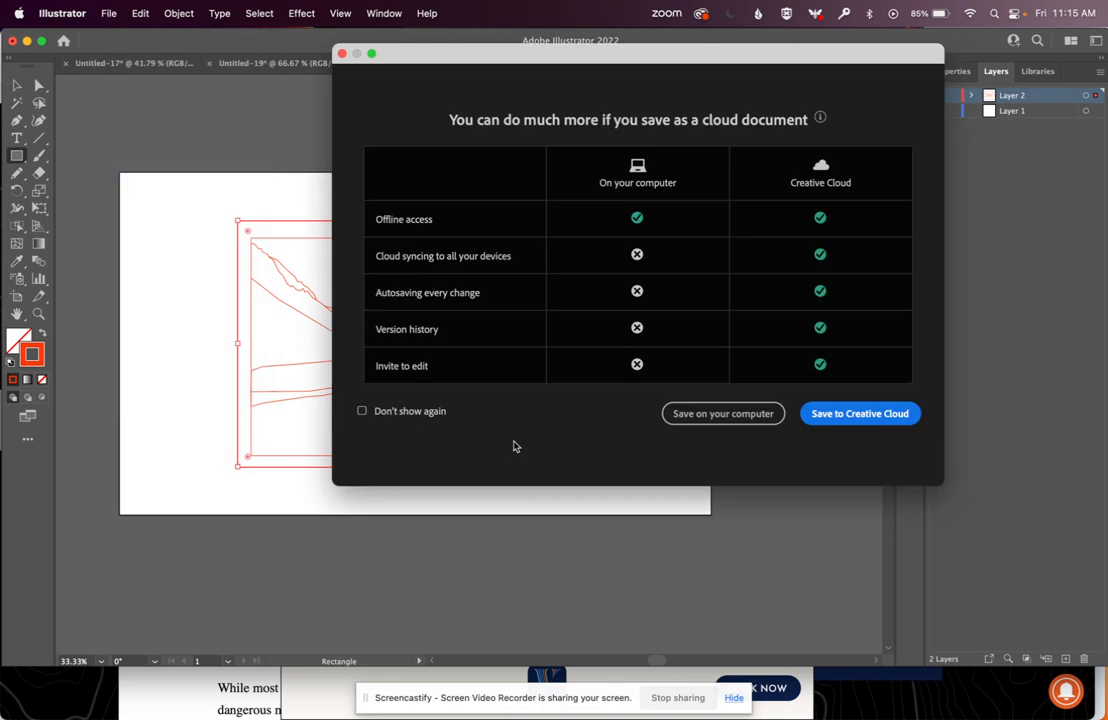
pyautogui.click(714, 418)
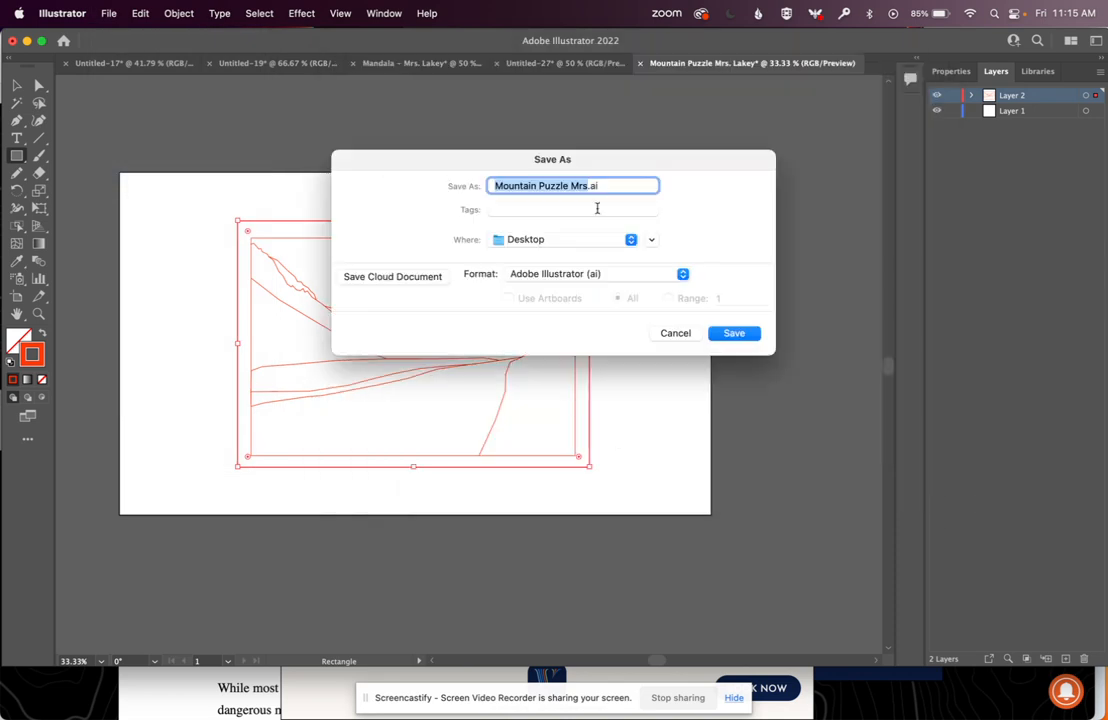
pyautogui.click(613, 278)
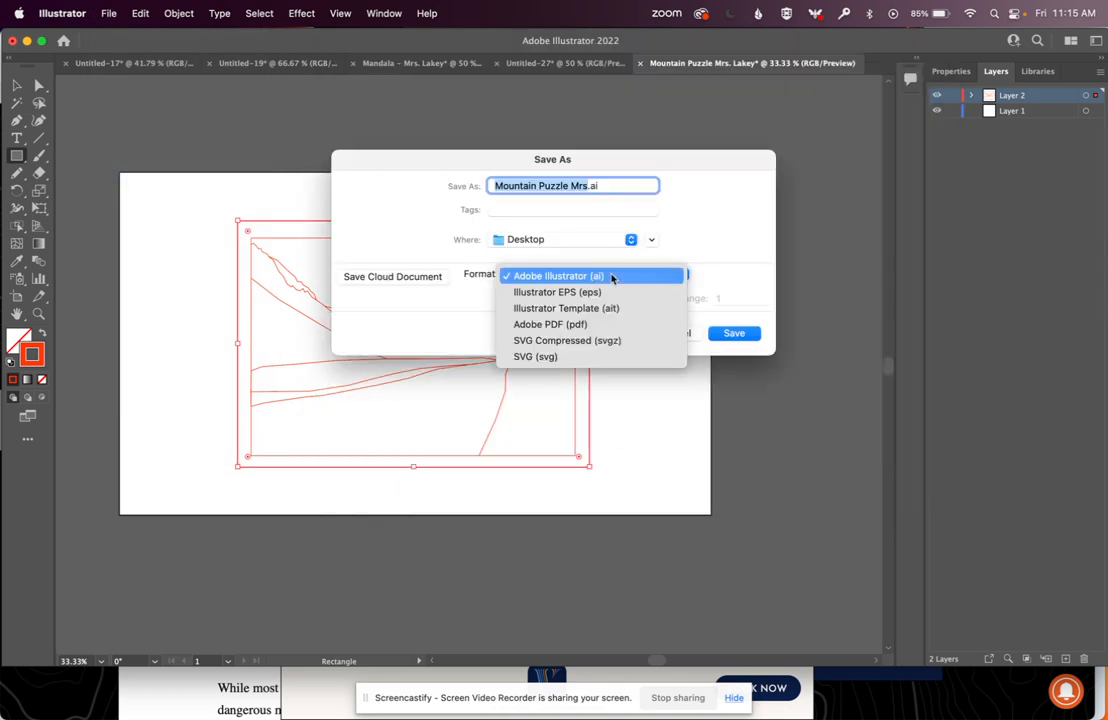
pyautogui.click(593, 355)
pyautogui.click(733, 334)
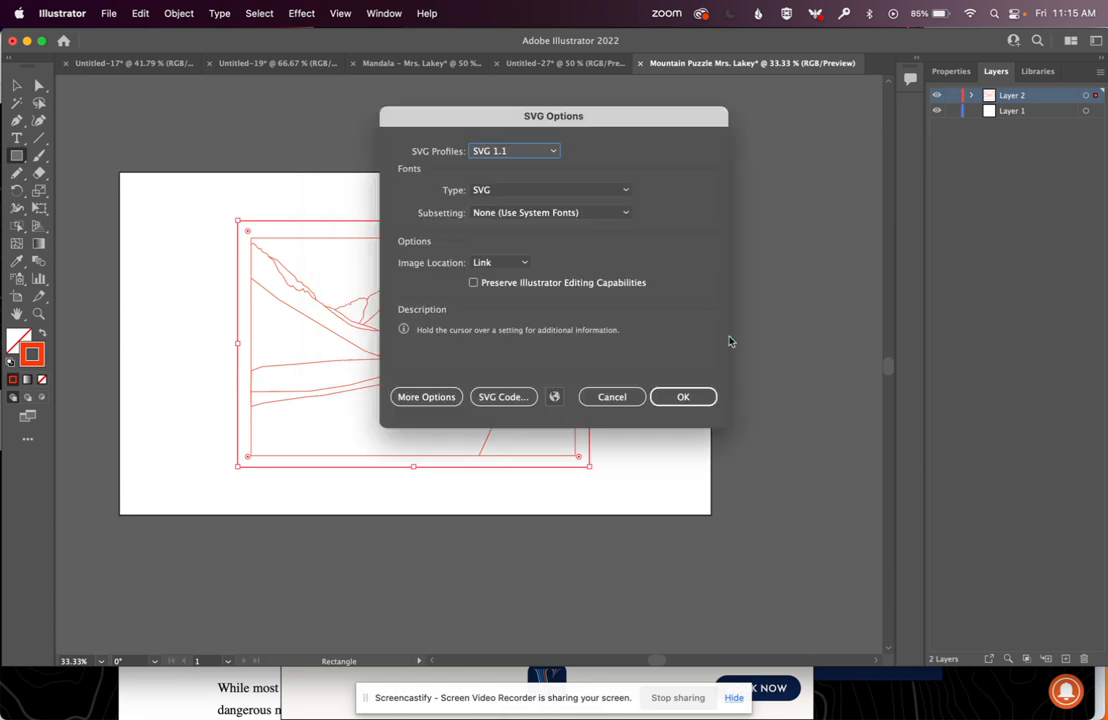
pyautogui.click(690, 397)
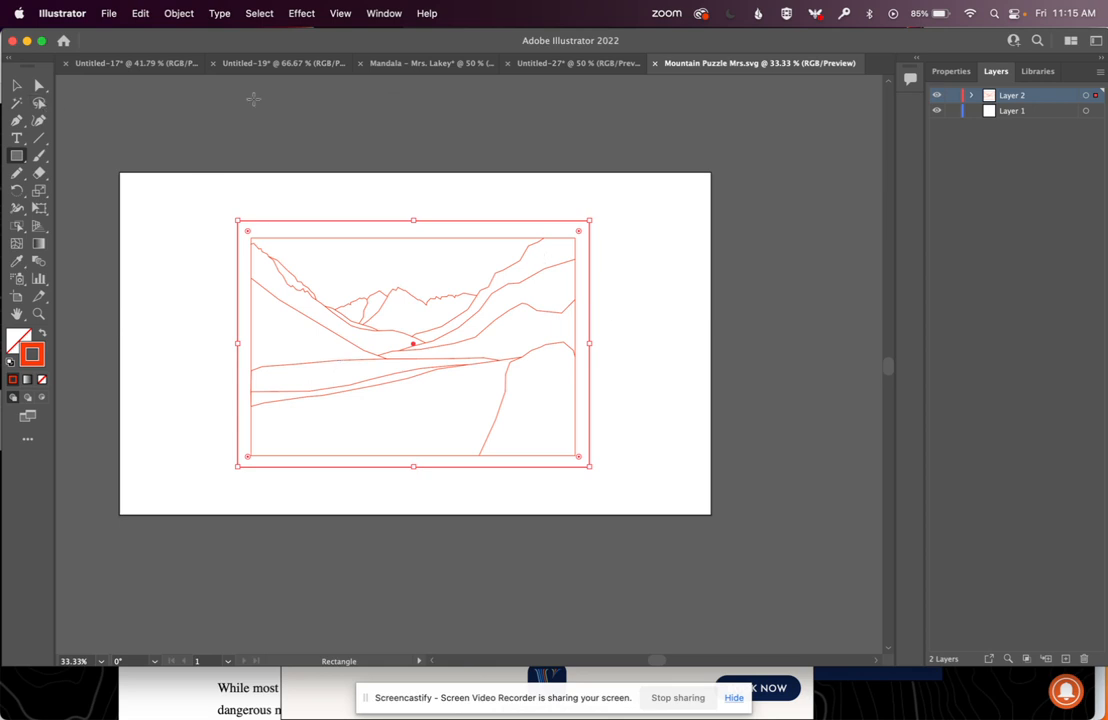
# Scale the entire artwork down to 9.2 × 6.44 in and rotate it 90°
pyautogui.click(16, 84)
pyautogui.click(951, 71)
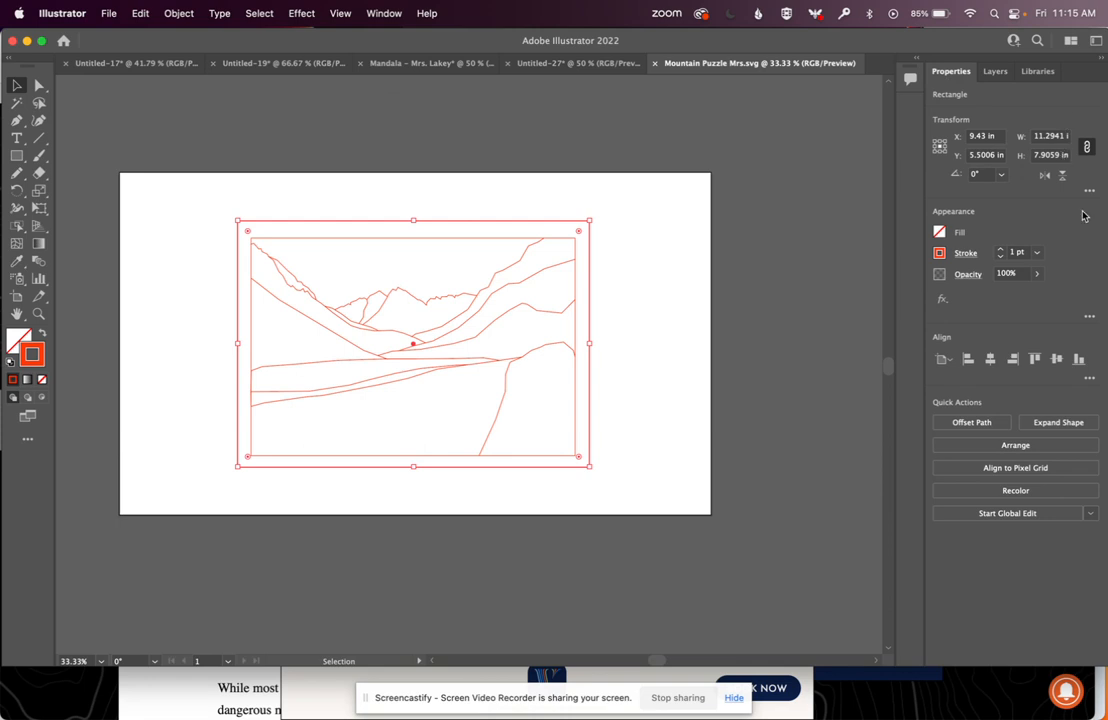
pyautogui.moveTo(182, 197); pyautogui.dragTo(700, 539)
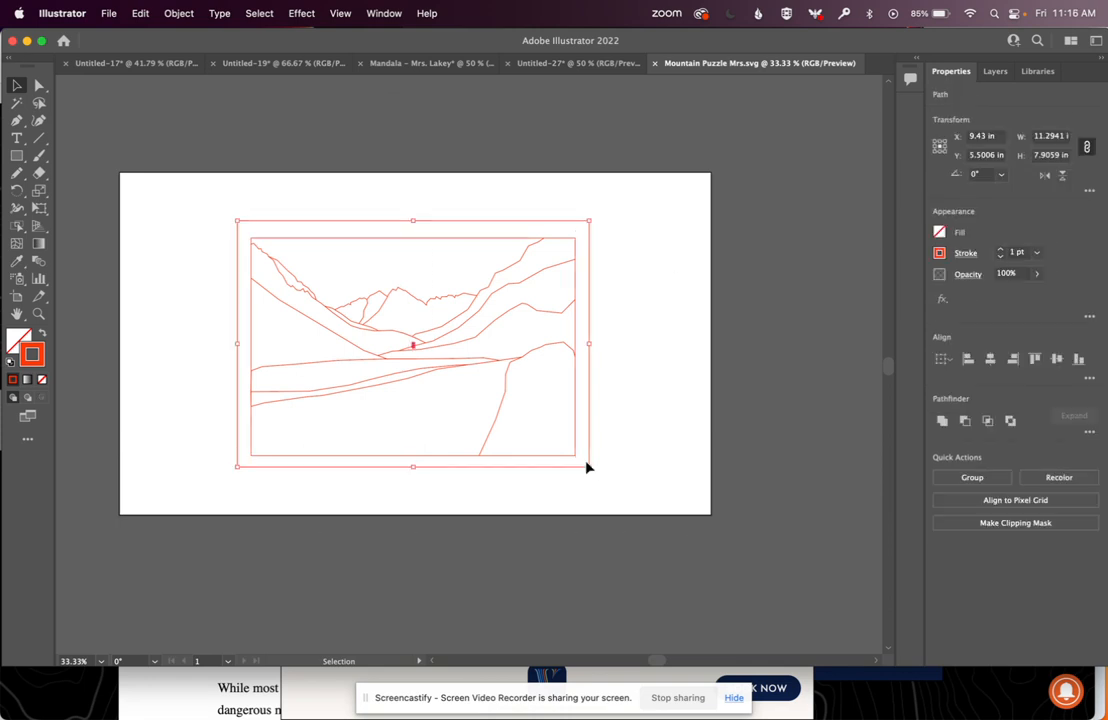
pyautogui.moveTo(590, 467); pyautogui.dragTo(525, 446)
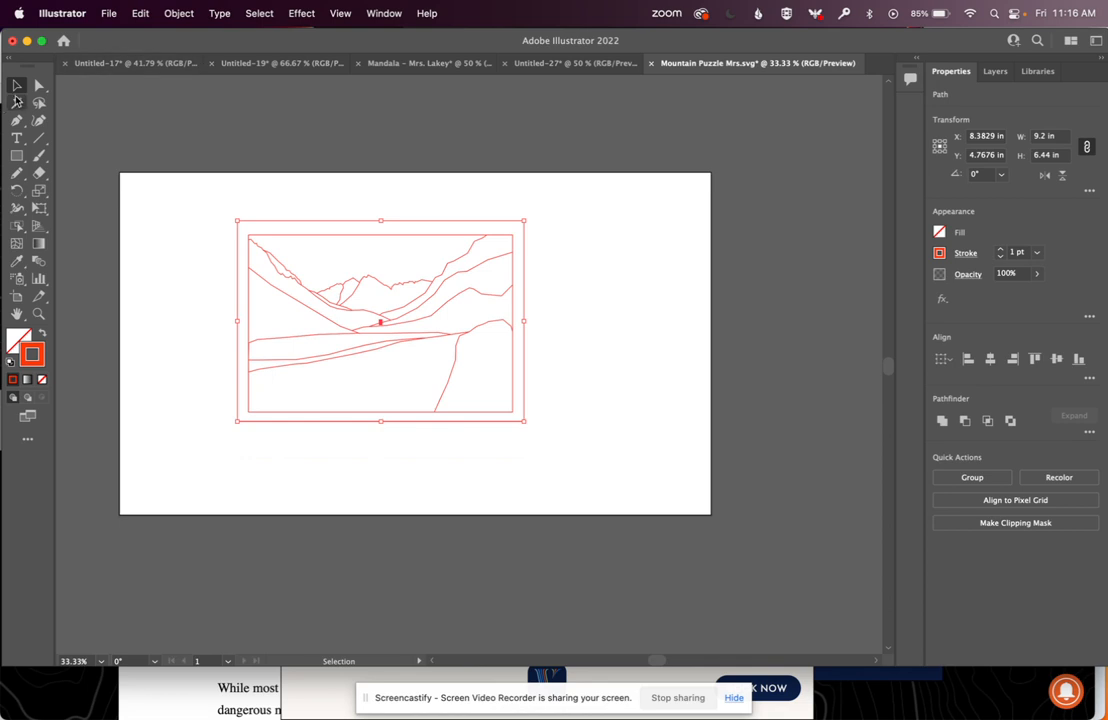
pyautogui.moveTo(174, 212); pyautogui.dragTo(558, 467)
pyautogui.moveTo(531, 216); pyautogui.dragTo(289, 188)
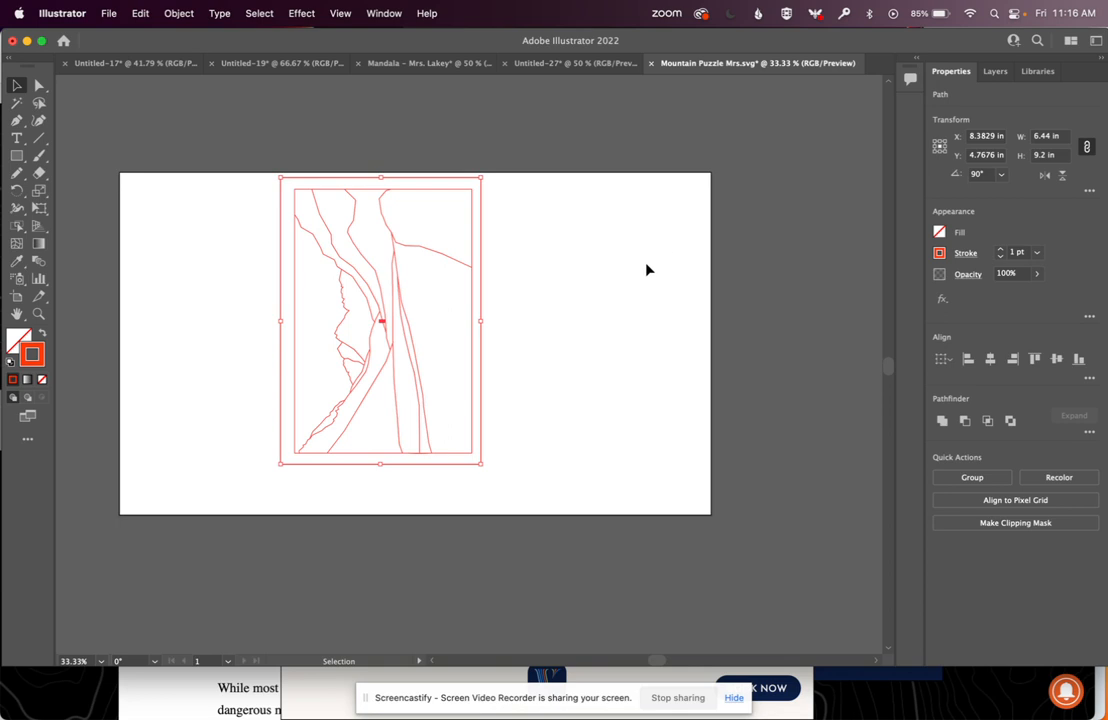
# Move the rotated artwork to the artboard's left side and place a copy of its outer rectangle beside it
pyautogui.click(647, 270)
pyautogui.moveTo(198, 141); pyautogui.dragTo(574, 493)
pyautogui.moveTo(472, 339); pyautogui.dragTo(344, 361)
pyautogui.click(400, 310)
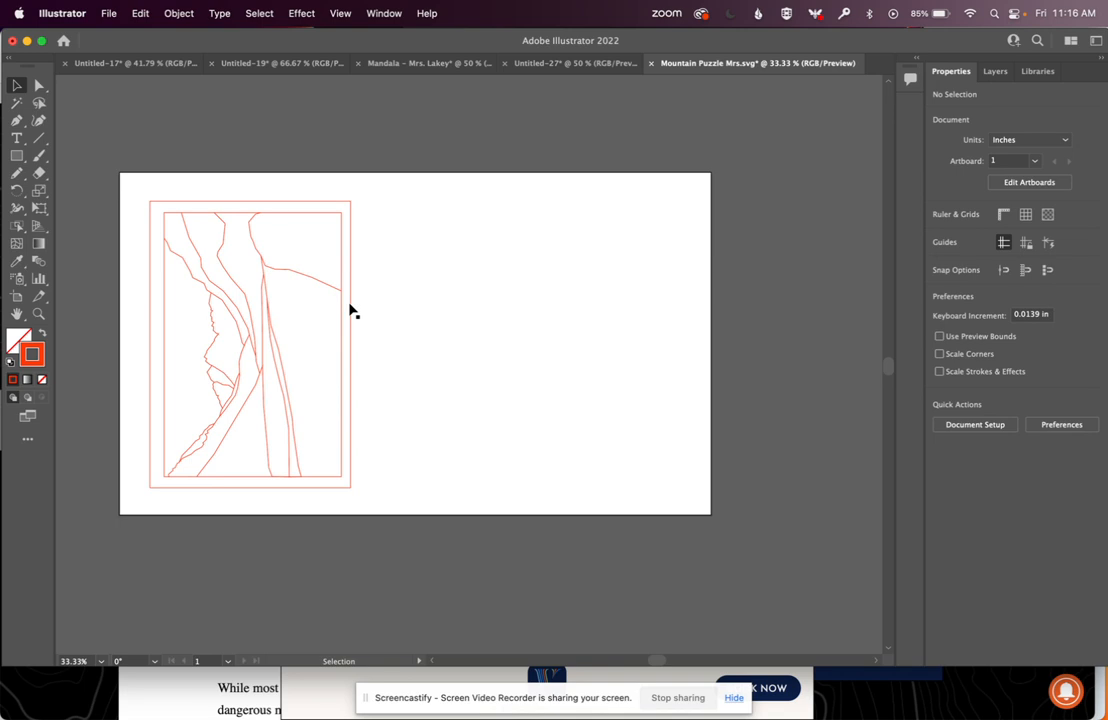
pyautogui.moveTo(350, 309); pyautogui.dragTo(582, 308)
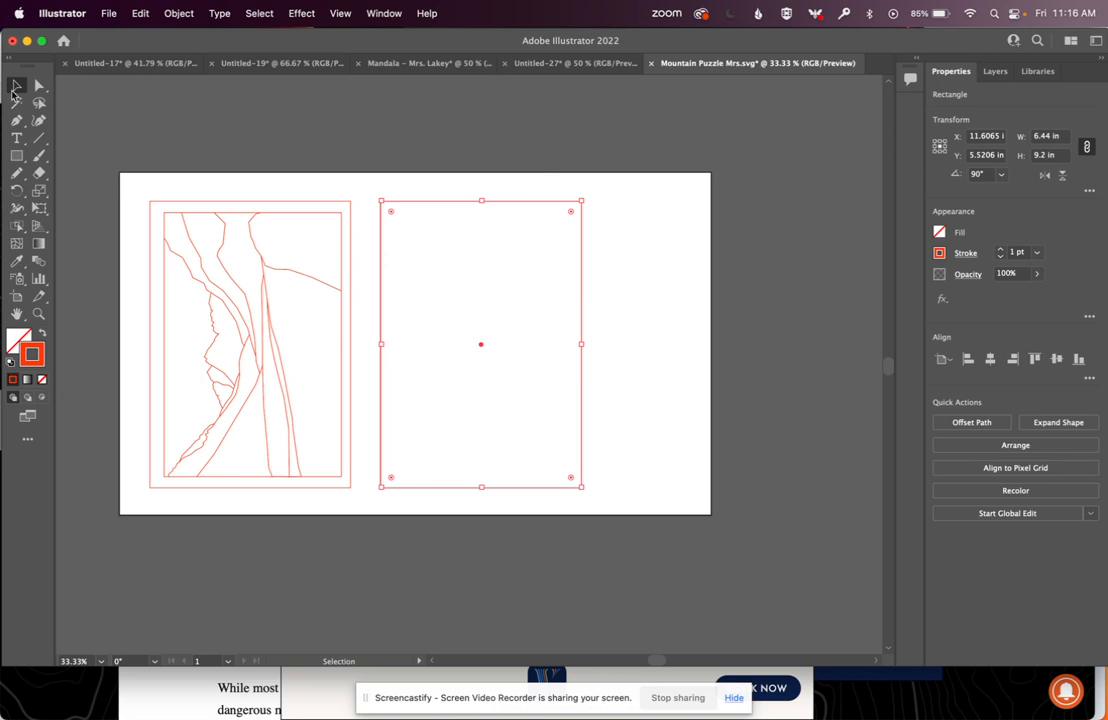
pyautogui.click(840, 238)
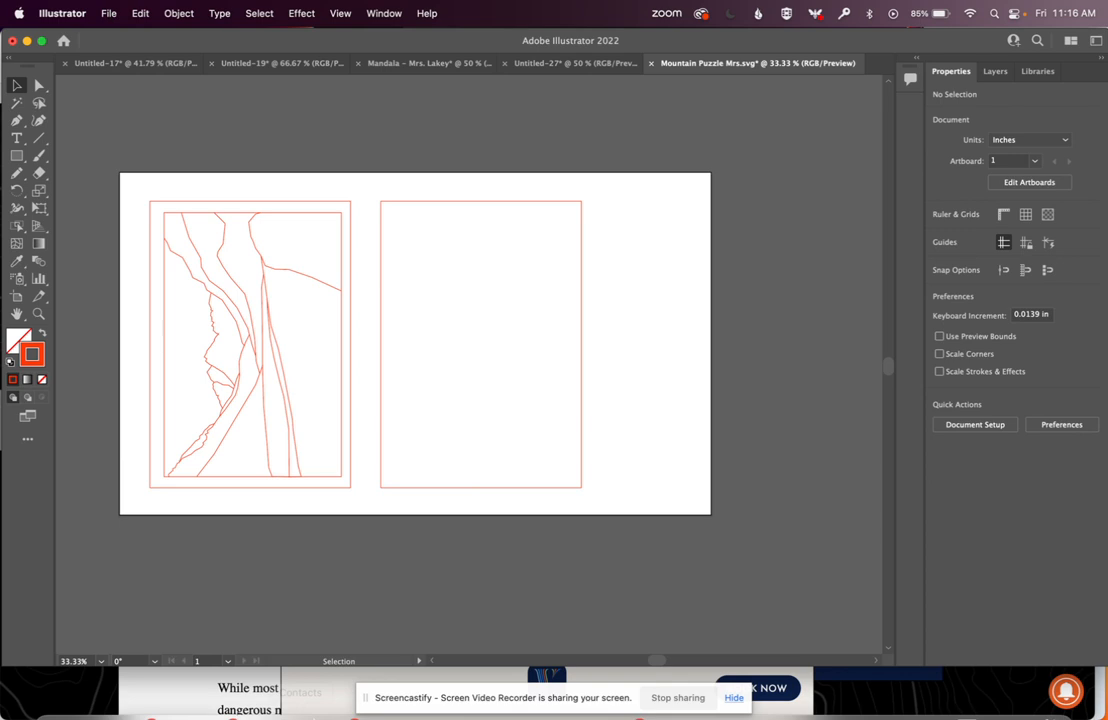
# Switch to Safari and open the Glowforge app at app.glowforge.com
pyautogui.moveTo(383, 714)
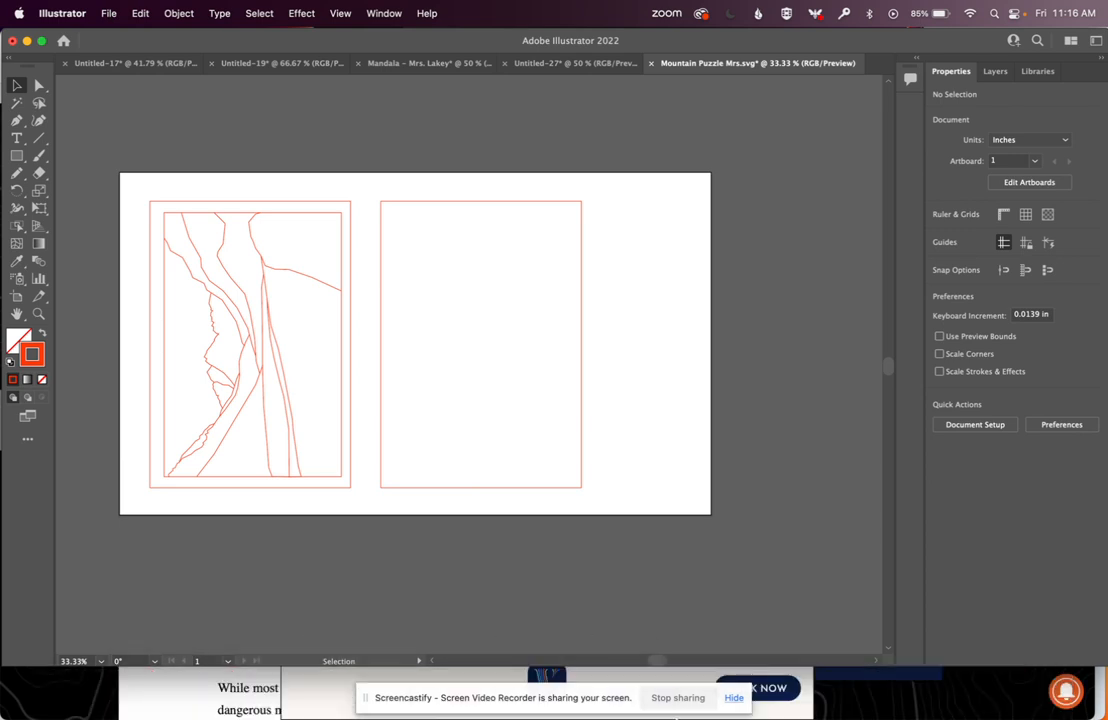
pyautogui.moveTo(616, 705)
pyautogui.moveTo(940, 714)
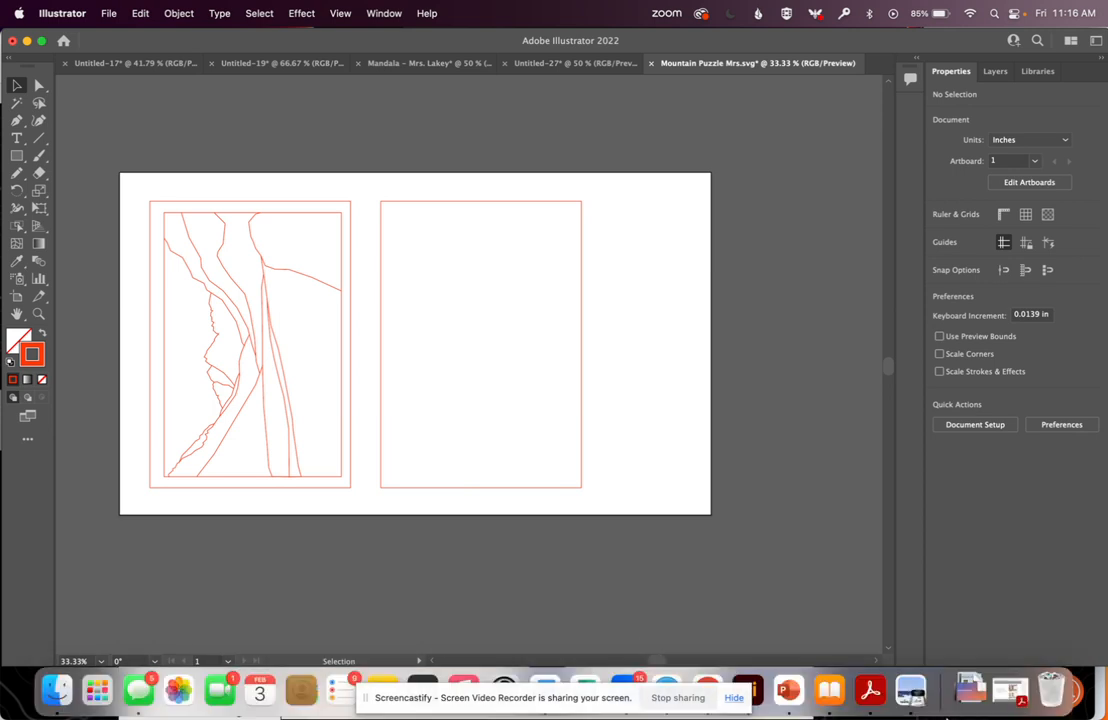
pyautogui.click(703, 691)
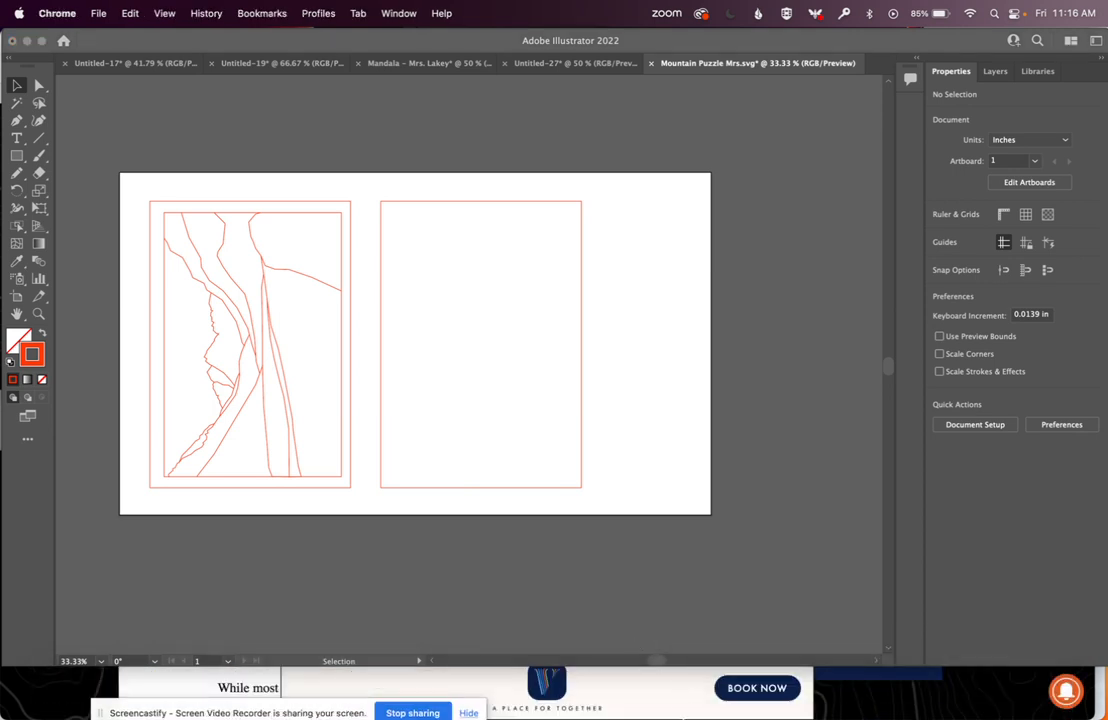
pyautogui.click(666, 704)
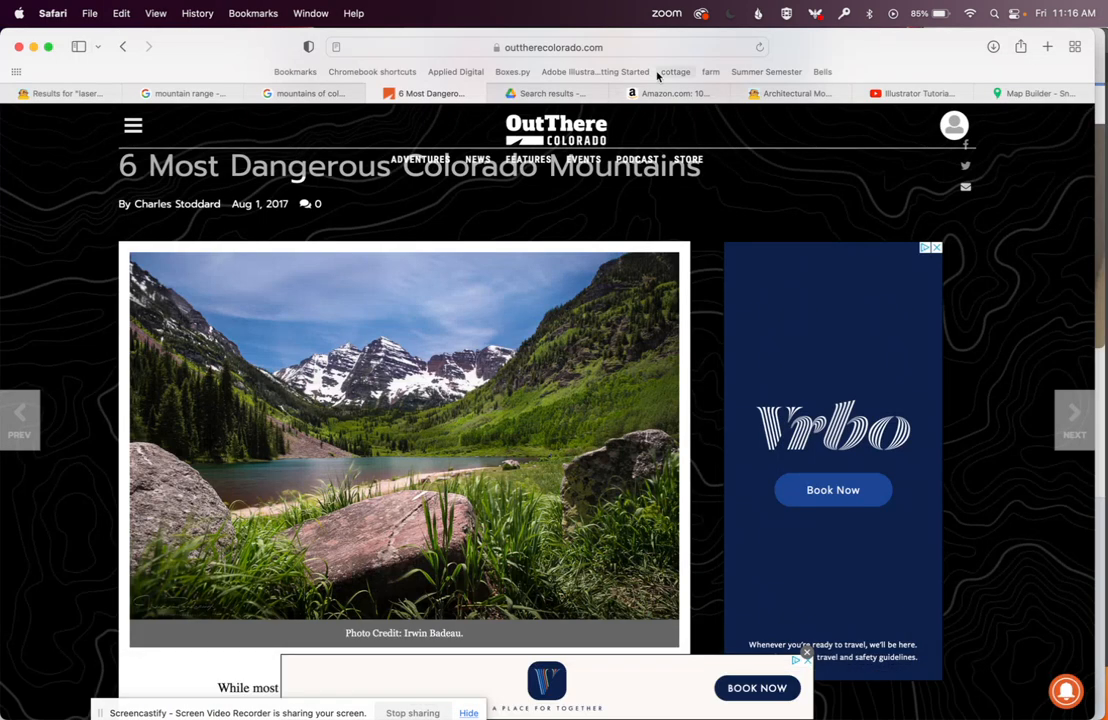
pyautogui.click(629, 52)
pyautogui.press('BackSpace')
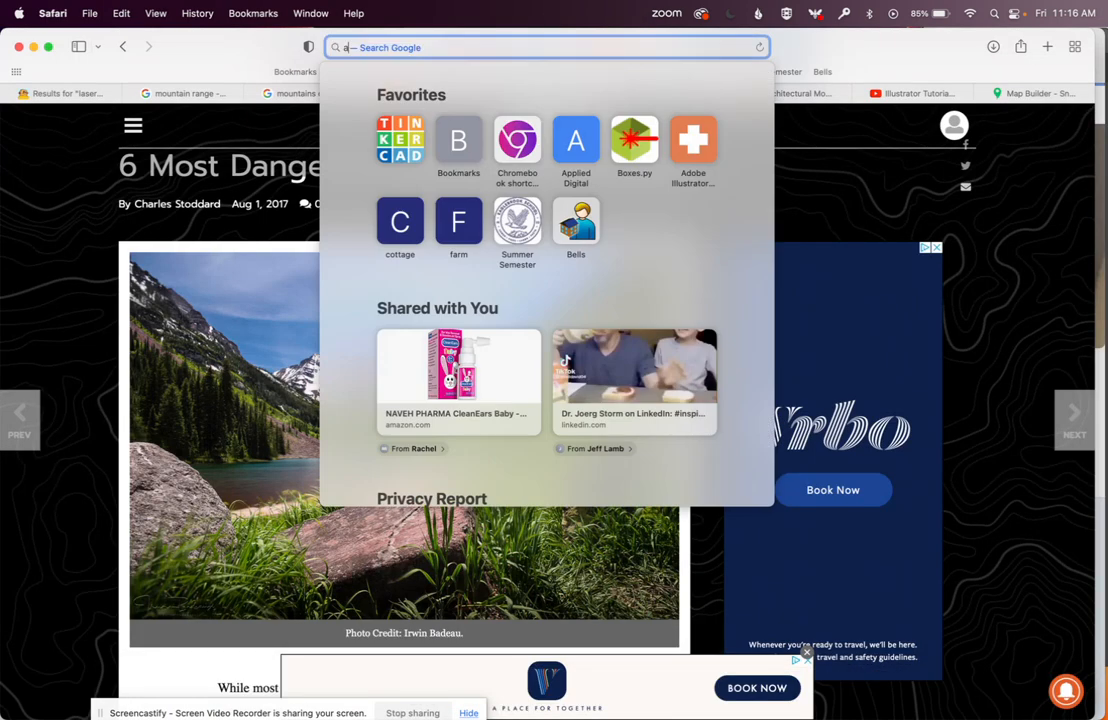
pyautogui.write('app.')
pyautogui.press('Return')
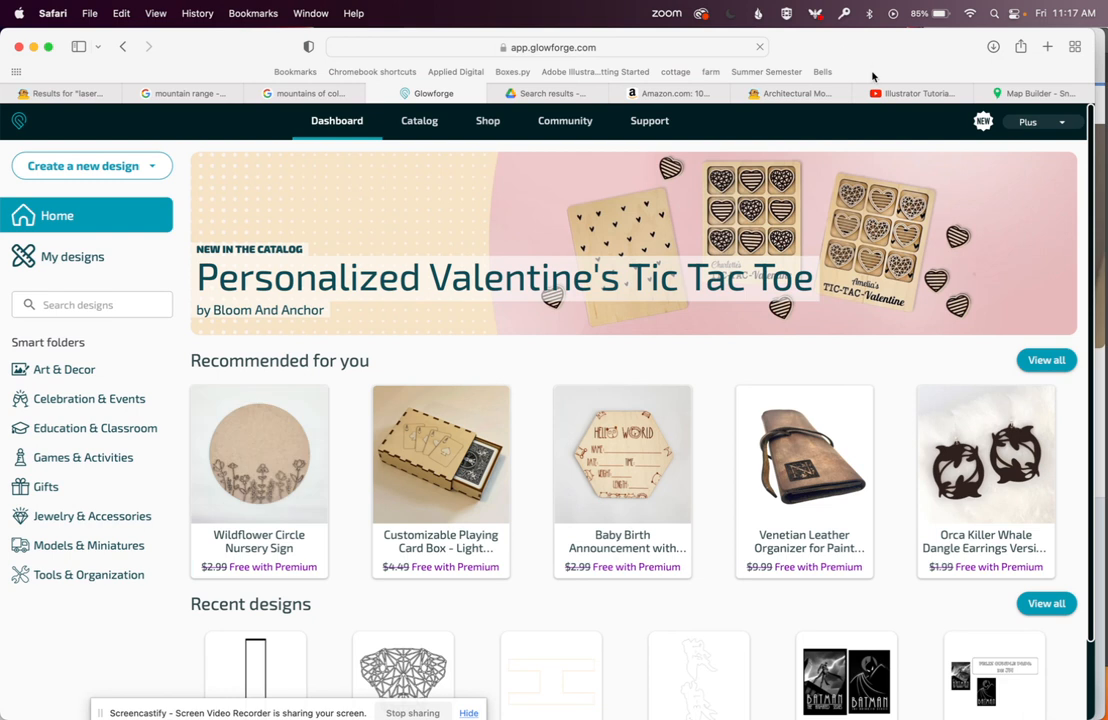
# Create a new design by uploading Mountain Puzzle Mrs.svg from the Desktop
pyautogui.scroll(-2, 150, 249)
pyautogui.click(95, 166)
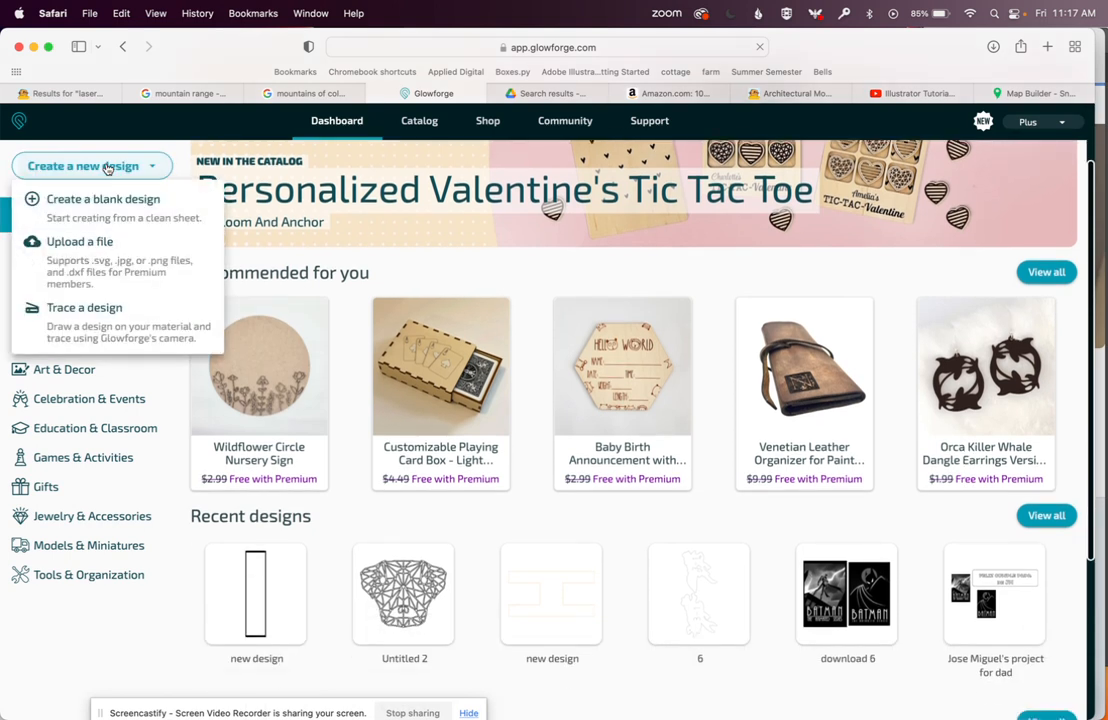
pyautogui.click(198, 240)
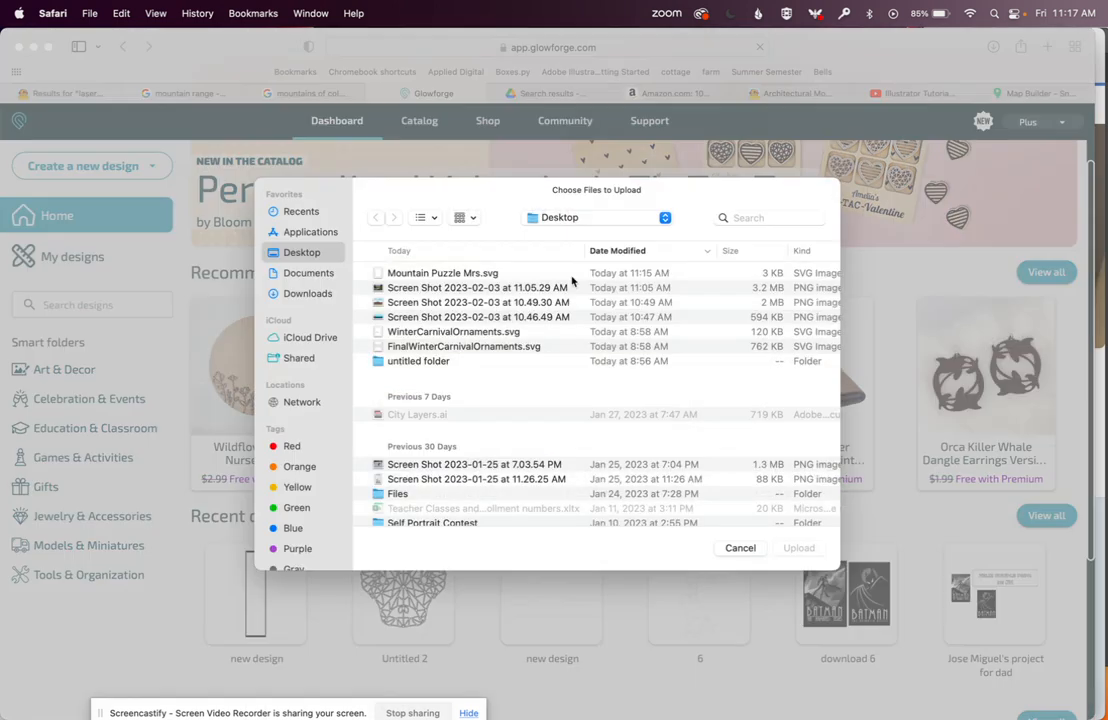
pyautogui.click(481, 275)
pyautogui.click(800, 548)
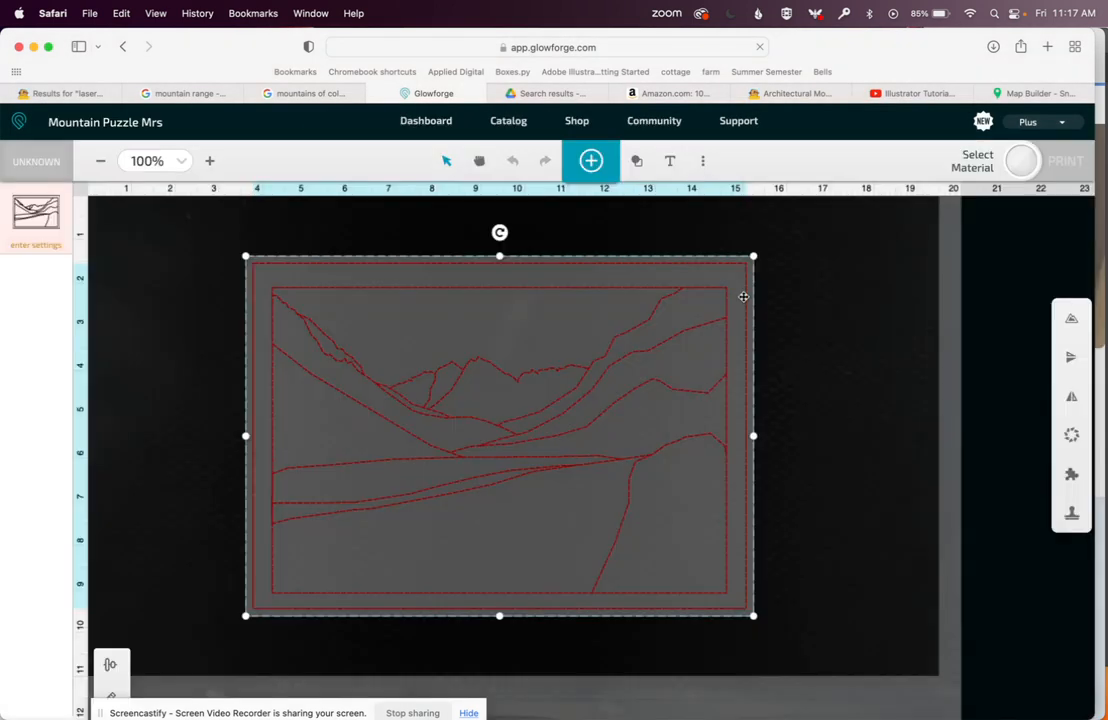
# Delete the outdated single-panel puzzle artwork from the print bed
pyautogui.hscroll(6, 732, 309)
pyautogui.hscroll(-10, 732, 310)
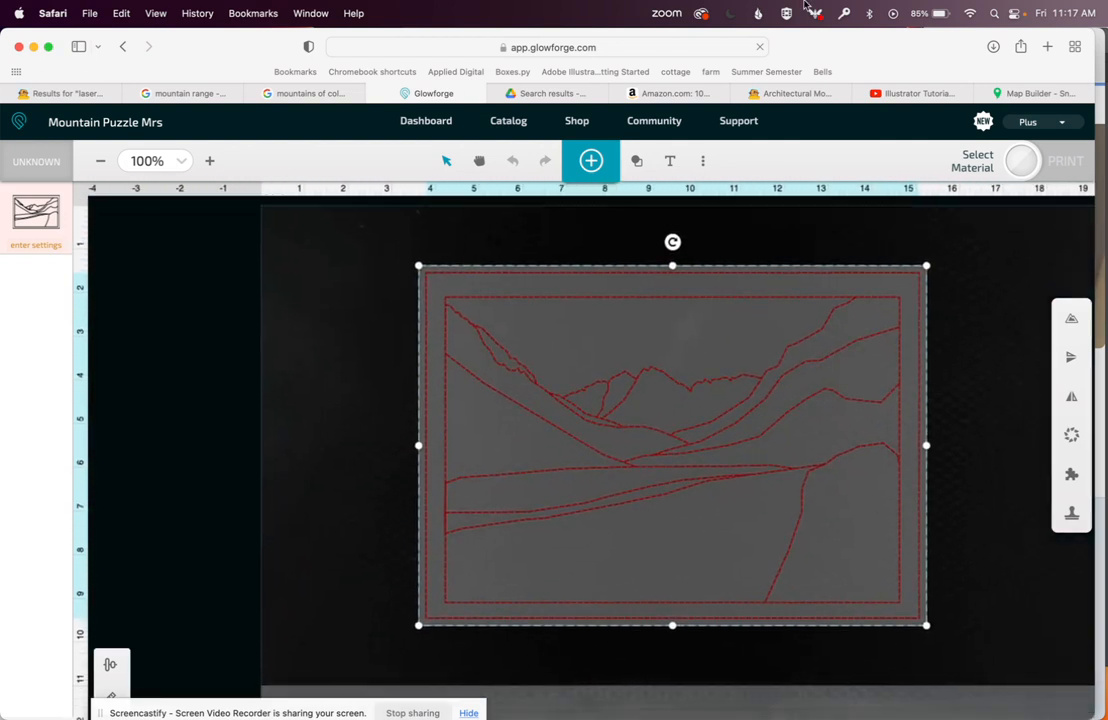
pyautogui.press('Delete')
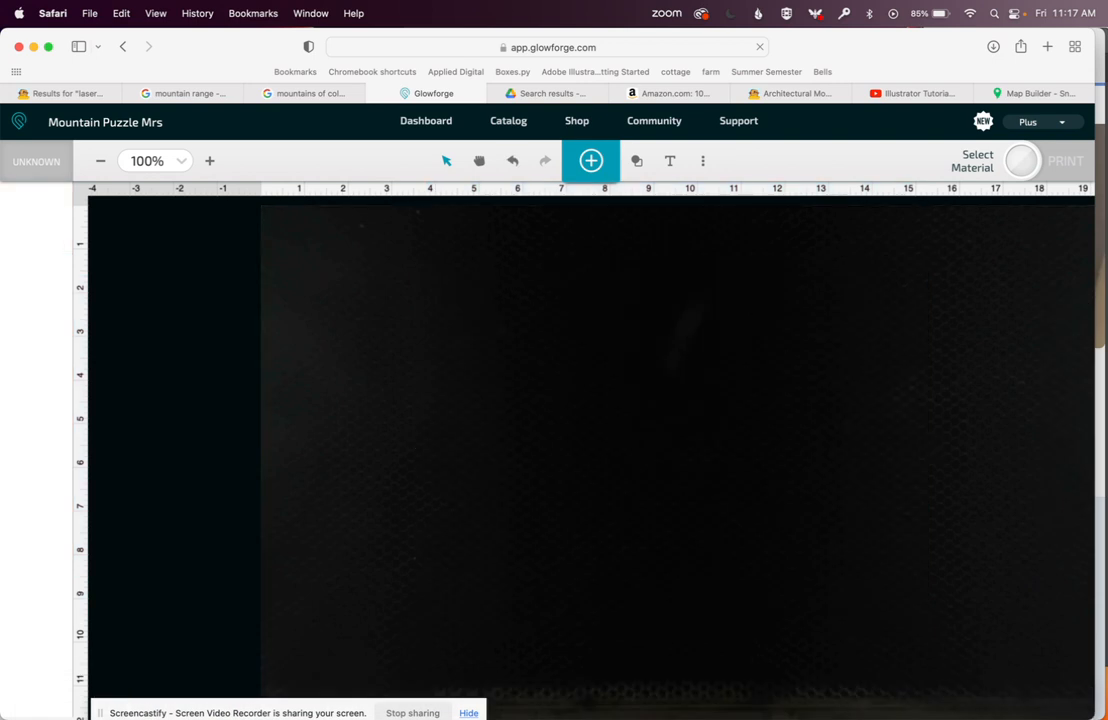
# Switch to Illustrator and save the rotated puzzle with its backing rectangle to the existing Mountain Puzzle Mrs.svg
pyautogui.click(747, 690)
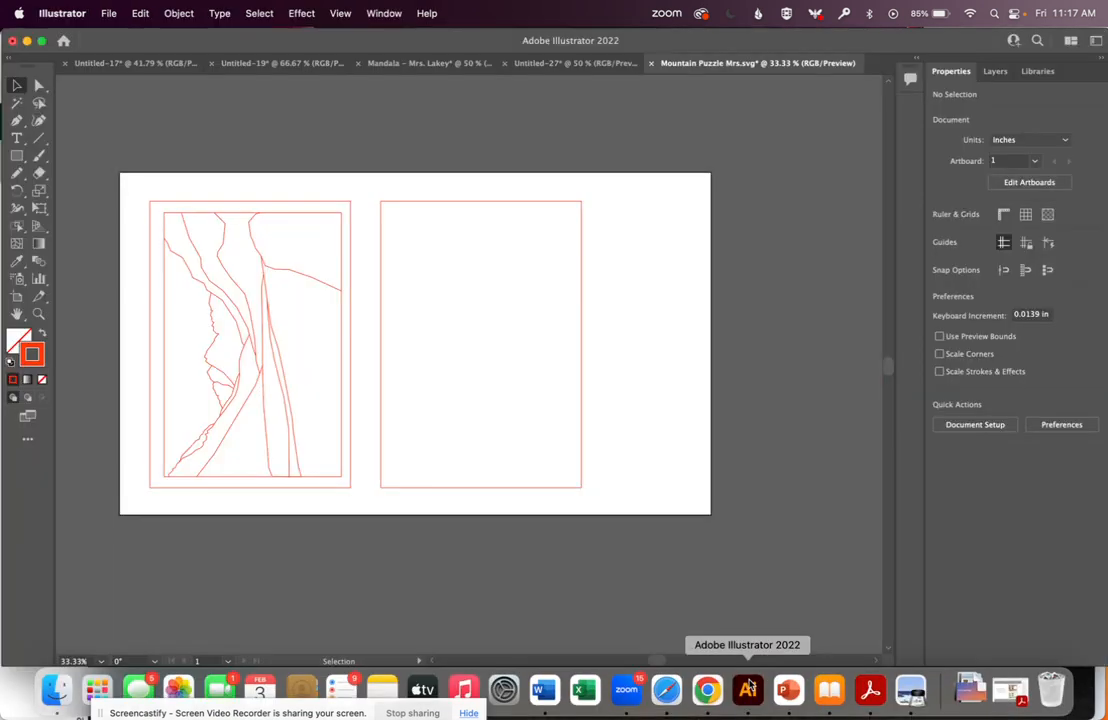
pyautogui.click(108, 13)
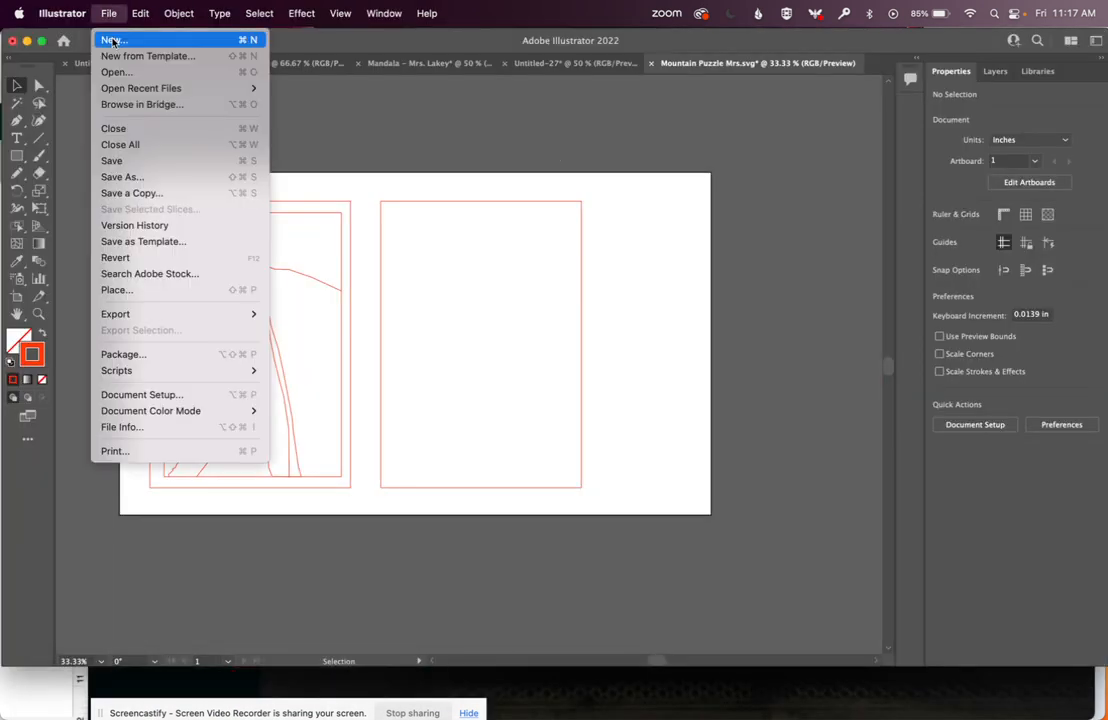
pyautogui.click(112, 159)
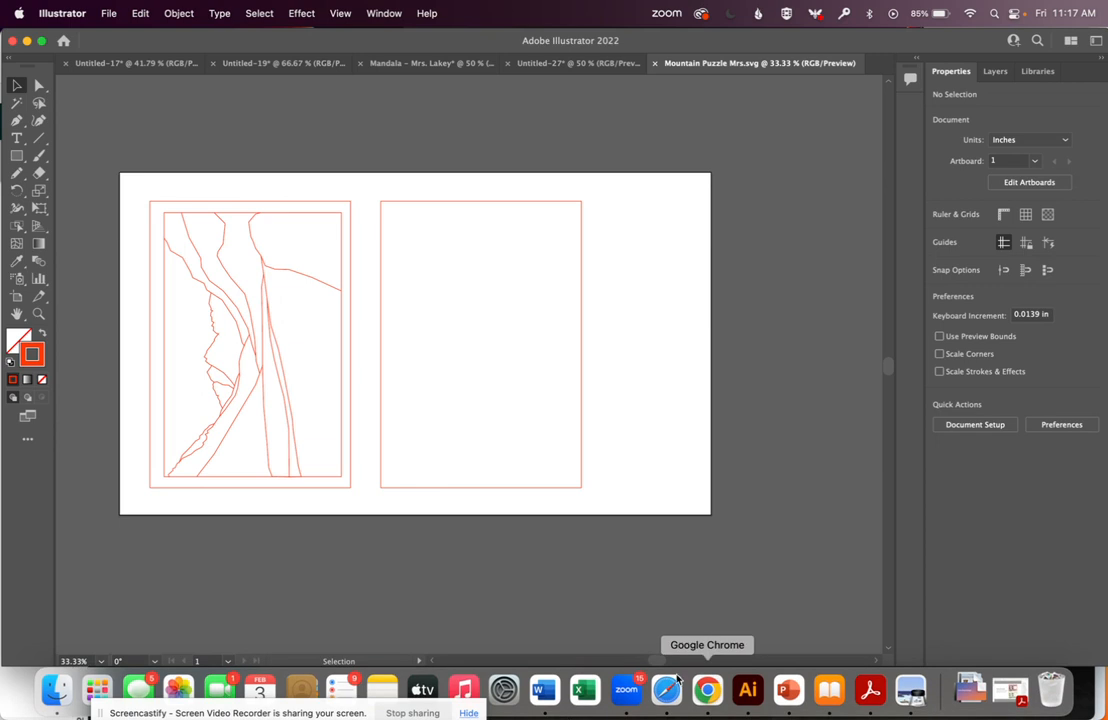
# Return to Safari and add the updated Mountain Puzzle Mrs.svg to the emptied Glowforge design
pyautogui.click(666, 690)
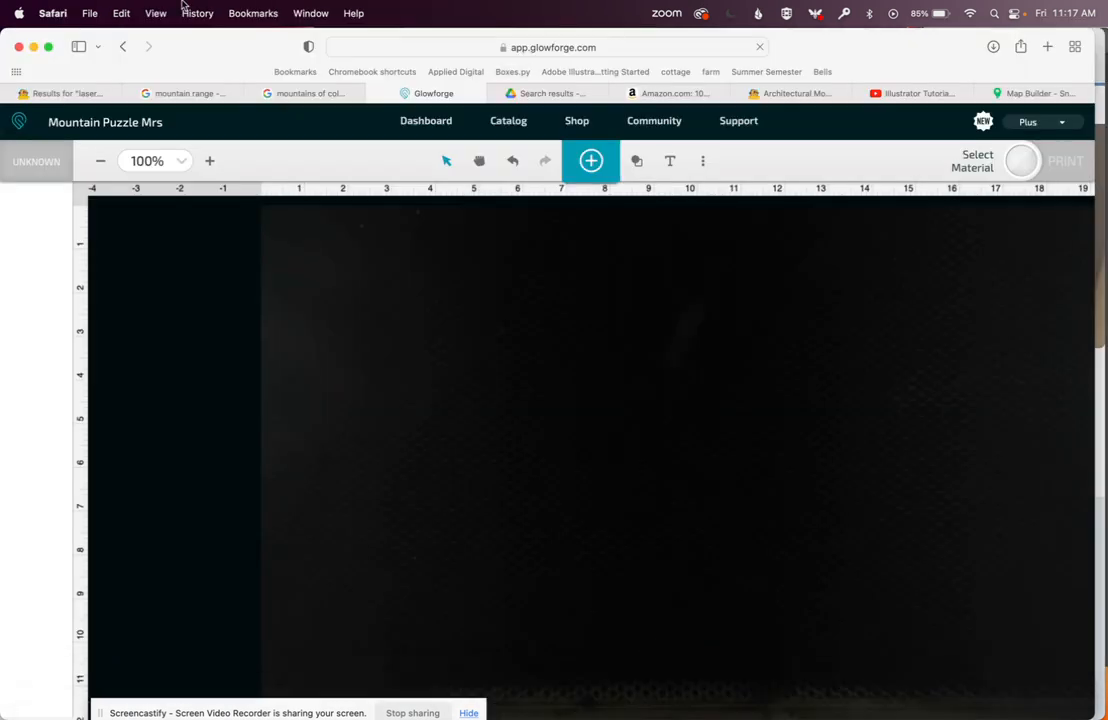
pyautogui.click(590, 160)
pyautogui.click(722, 143)
pyautogui.doubleClick(420, 273)
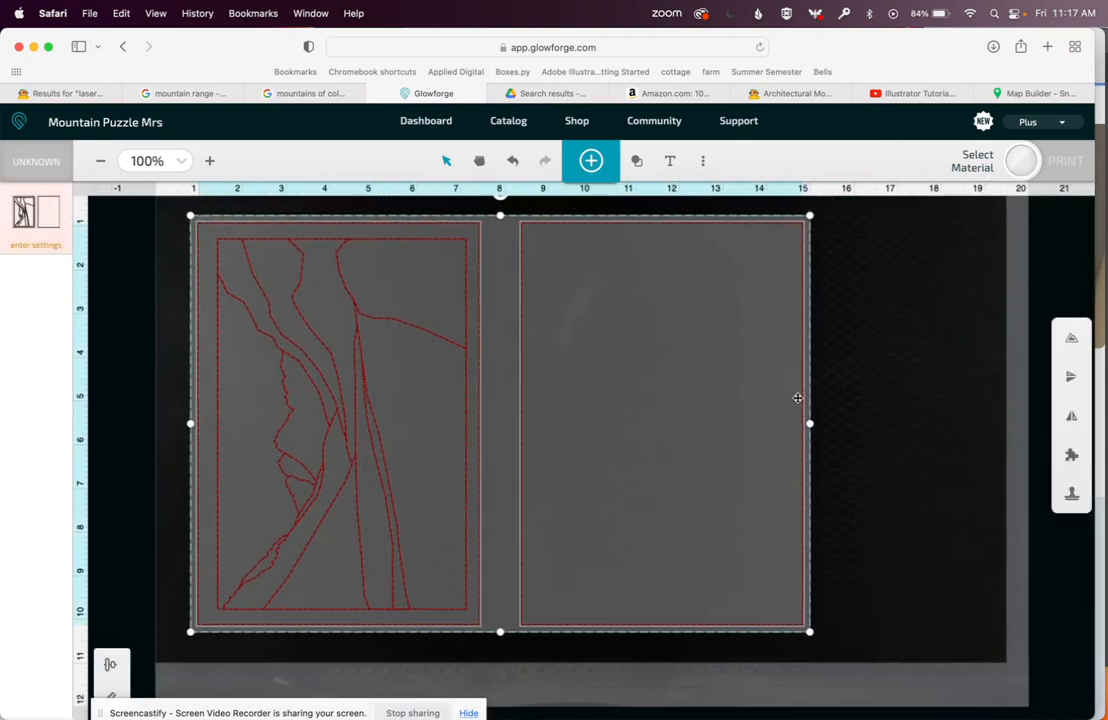
# Move the puzzle and backing about 1.6 in to the right on the bed and set the material to Medium Draftboard
pyautogui.moveTo(809, 387); pyautogui.dragTo(873, 388)
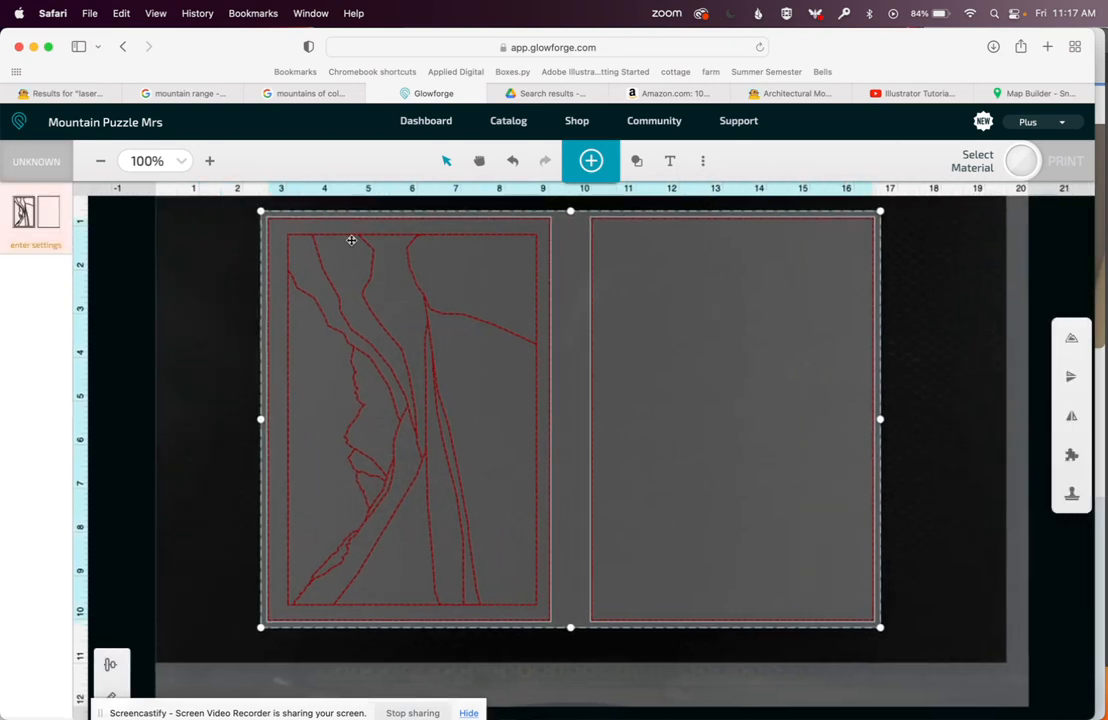
pyautogui.click(40, 150)
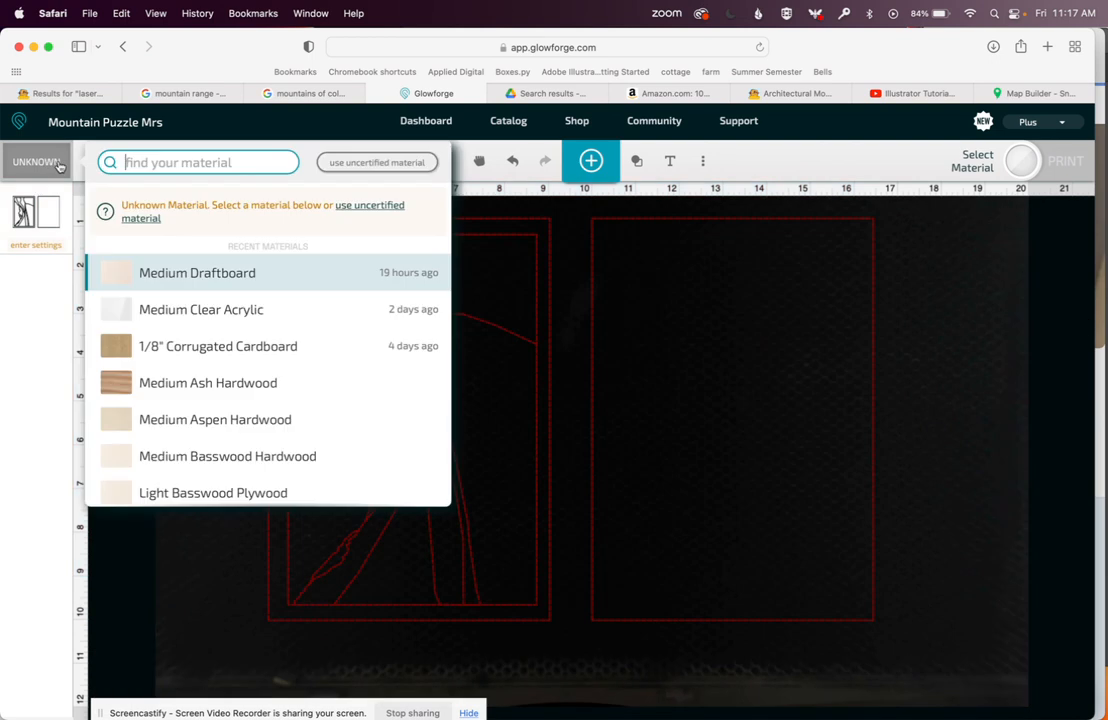
pyautogui.click(205, 279)
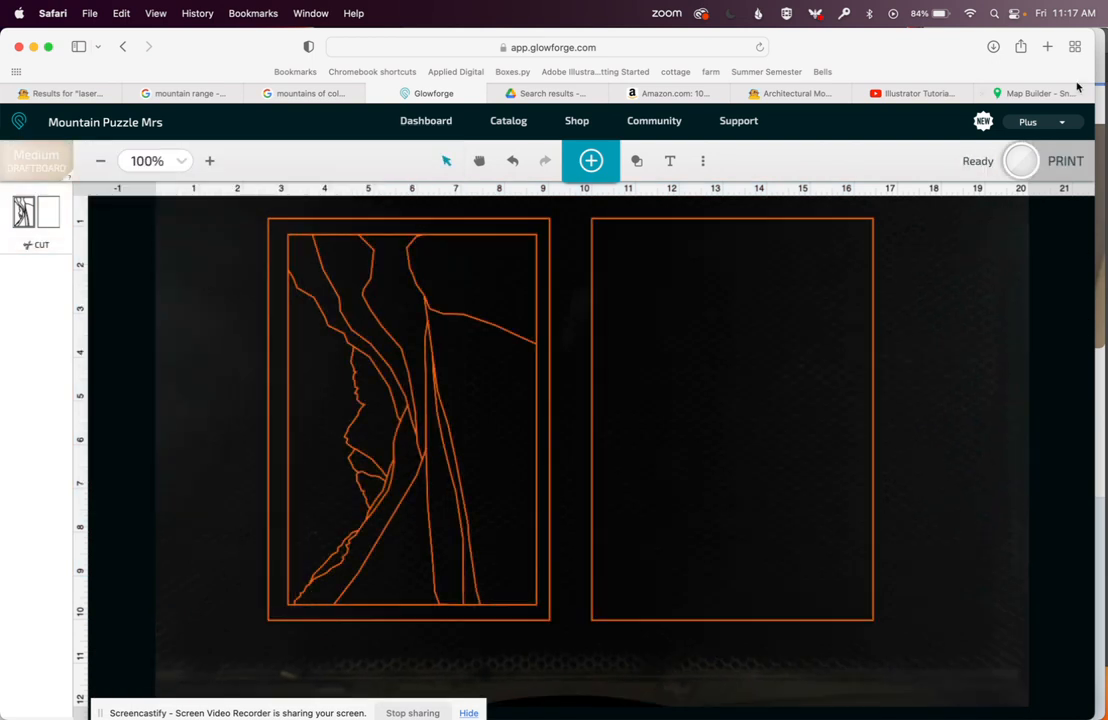